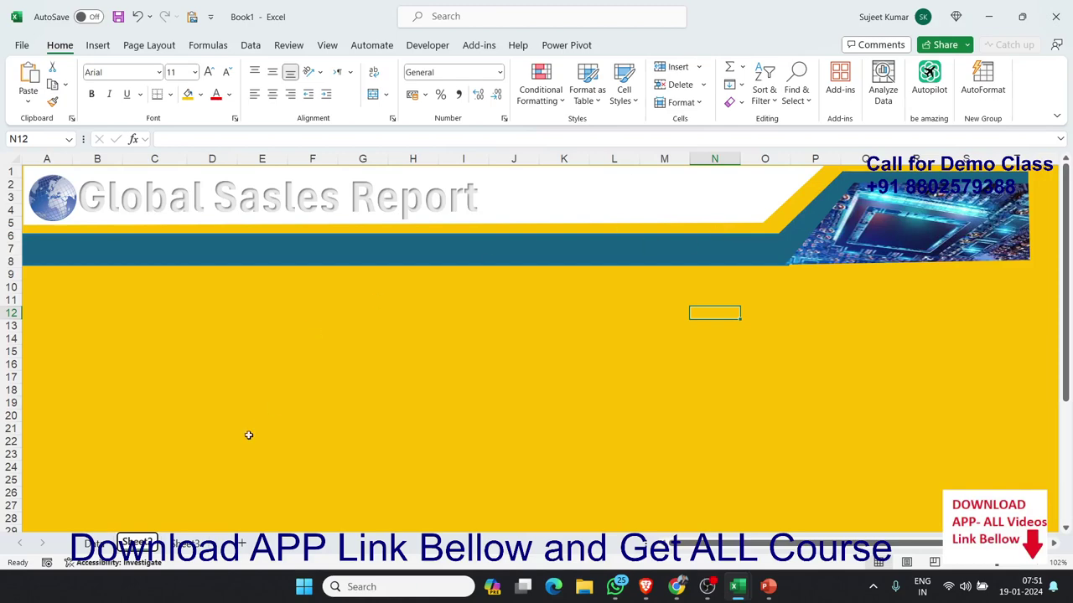
# - Look over the reference dashboard picture, then return to the Global Sales Report sheet
pyautogui.click(185, 544)
pyautogui.scroll(-4, 398, 347)
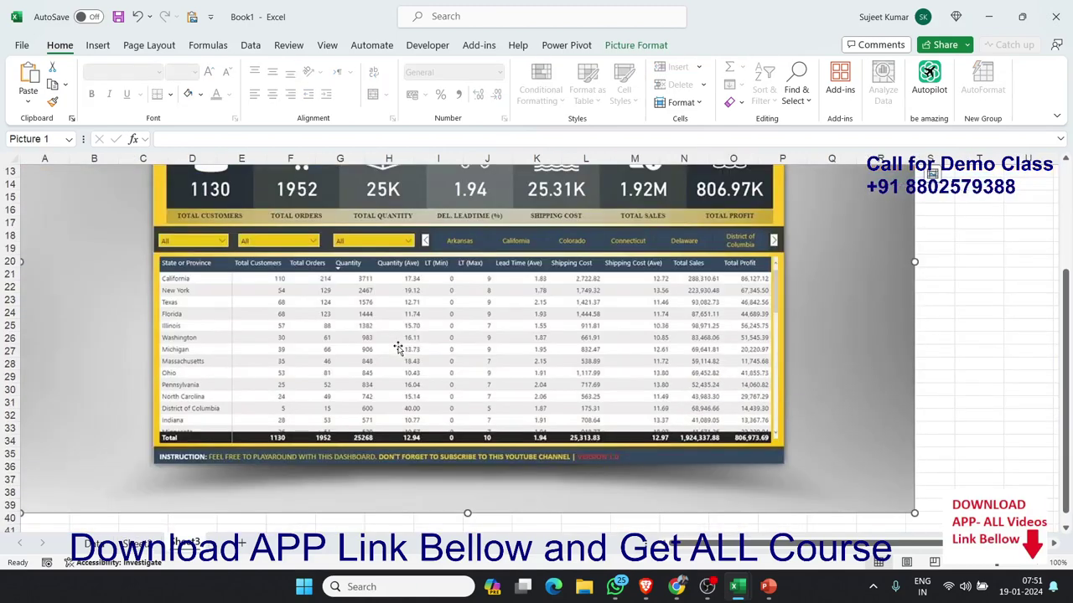
pyautogui.scroll(3, 398, 348)
pyautogui.scroll(-1, 390, 340)
pyautogui.scroll(1, 381, 331)
pyautogui.scroll(-2, 374, 326)
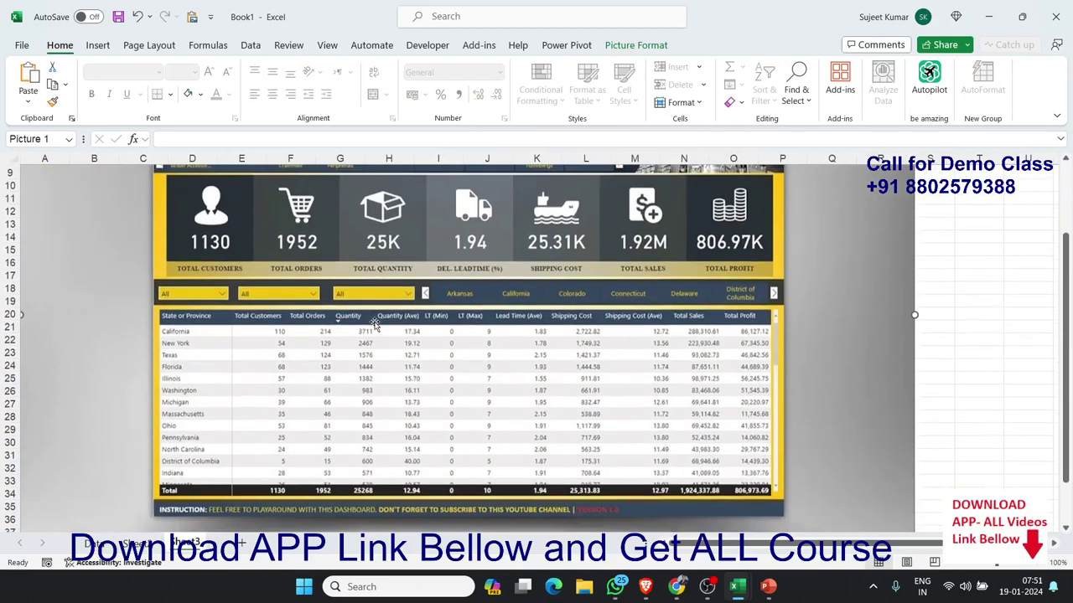
pyautogui.scroll(3, 375, 325)
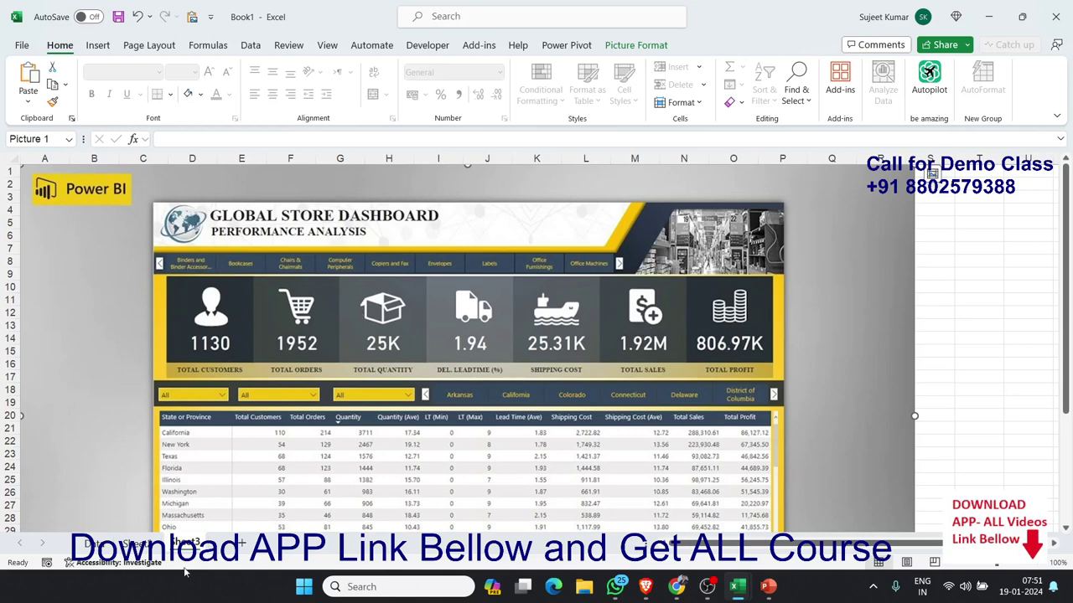
pyautogui.click(137, 543)
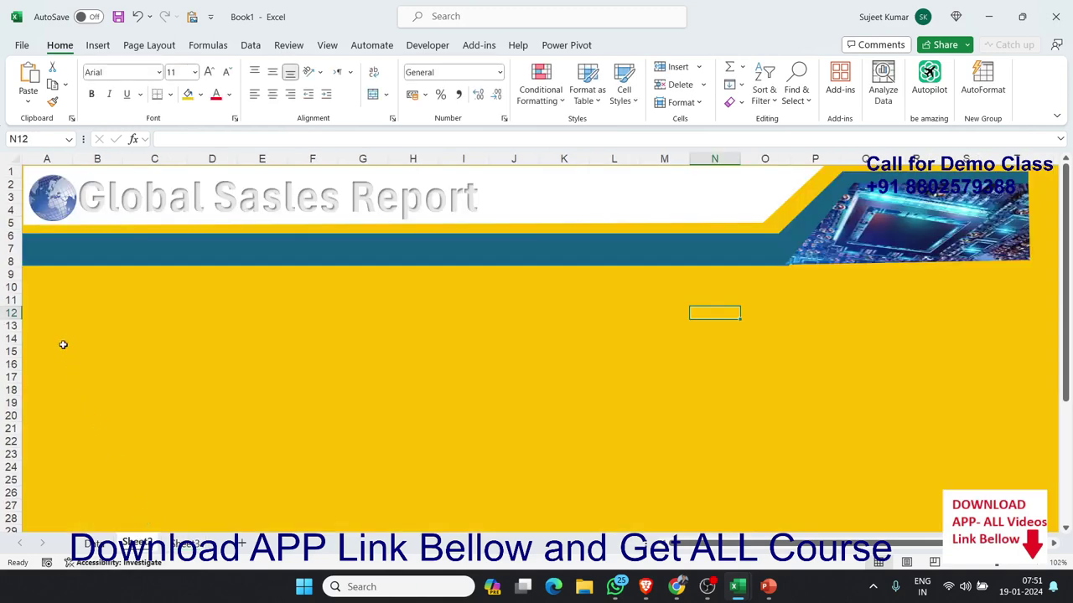
# - Narrow column A to a slim margin about 3.60 wide
pyautogui.click(58, 312)
pyautogui.click(60, 299)
pyautogui.click(57, 287)
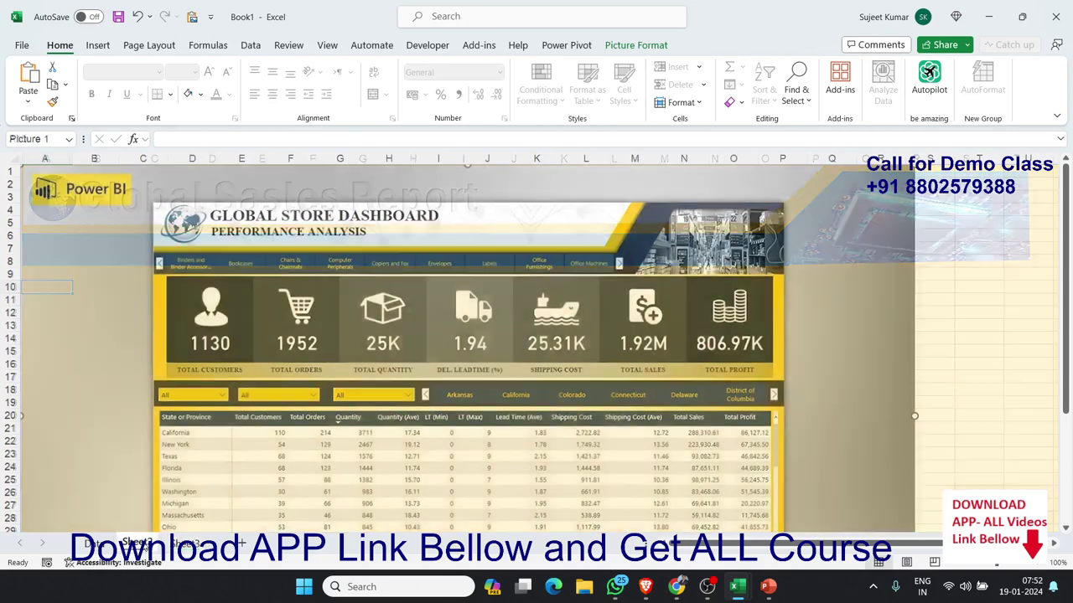
pyautogui.click(137, 543)
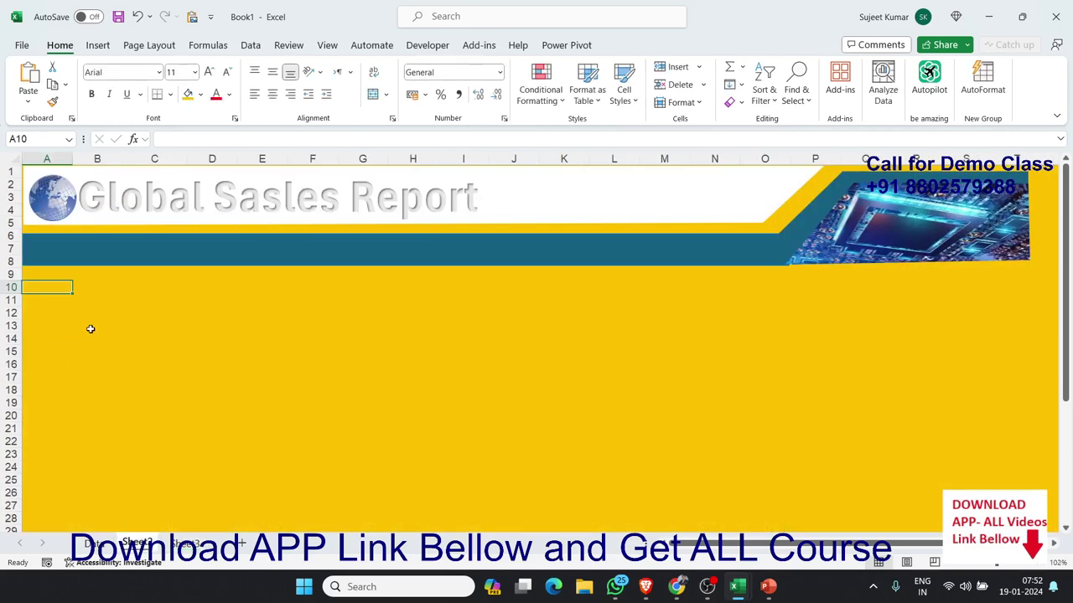
pyautogui.press('Up')
pyautogui.press('Right')
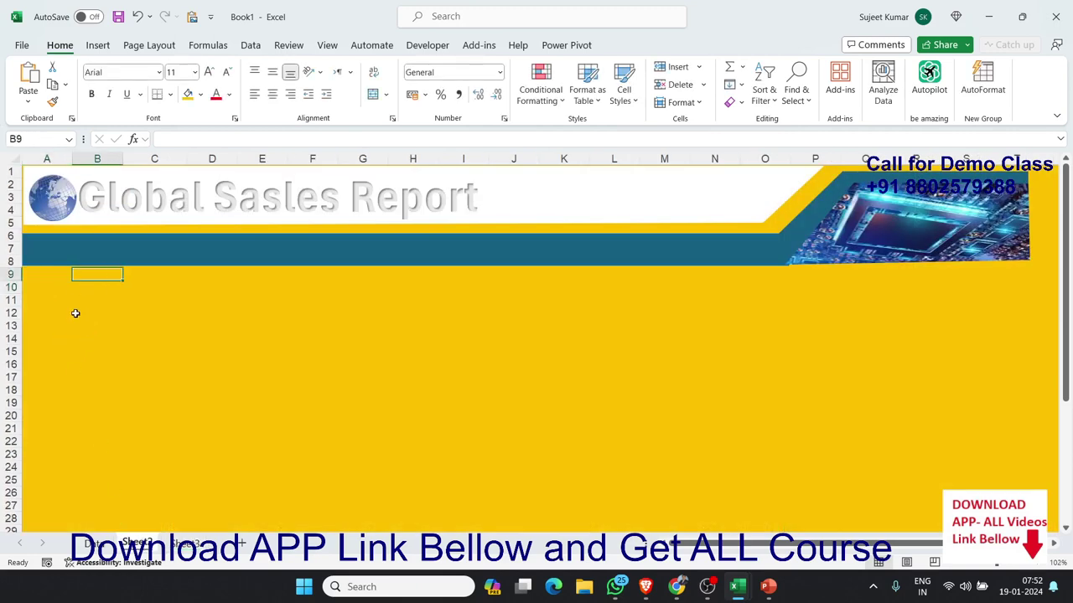
pyautogui.moveTo(71, 156); pyautogui.dragTo(39, 158)
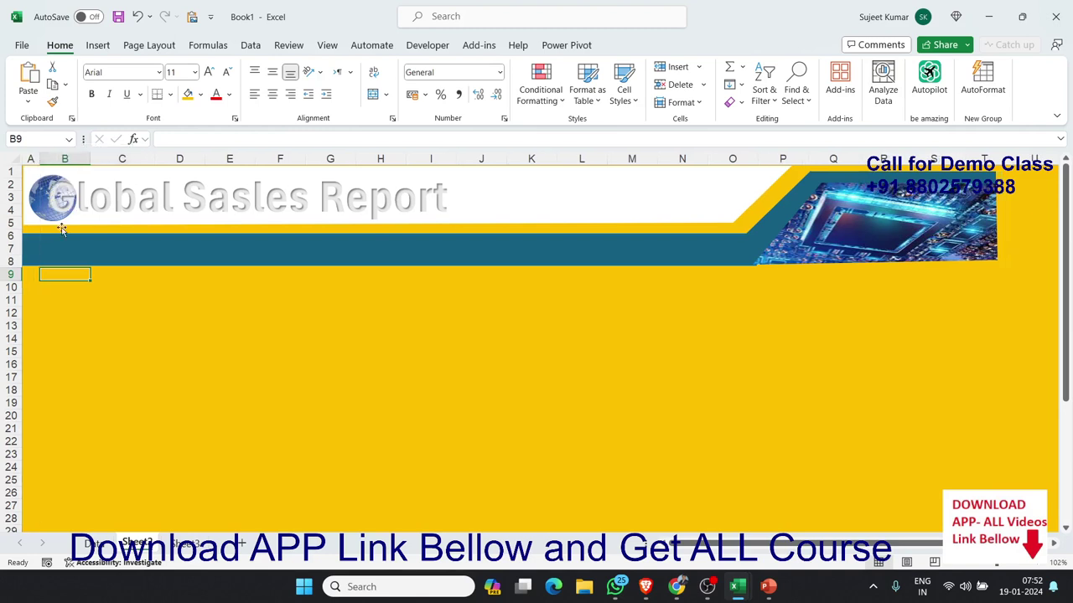
# - Fill B9:C17 with dark grey (Black, Text 1, Lighter 15%) as the first tile
pyautogui.hotkey('shift', 'Right')
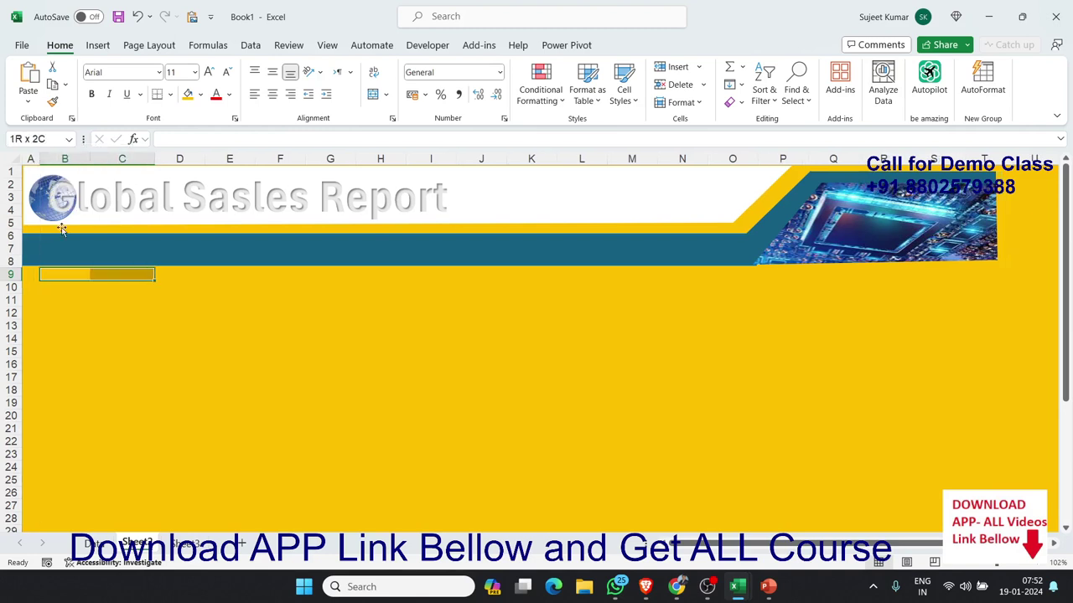
pyautogui.hotkey('shift', 'Down')
pyautogui.hotkey('shift', 'Down')
pyautogui.hotkey('shift', 'Down')
pyautogui.hotkey('shift', 'Down')
pyautogui.hotkey('shift', 'Down')
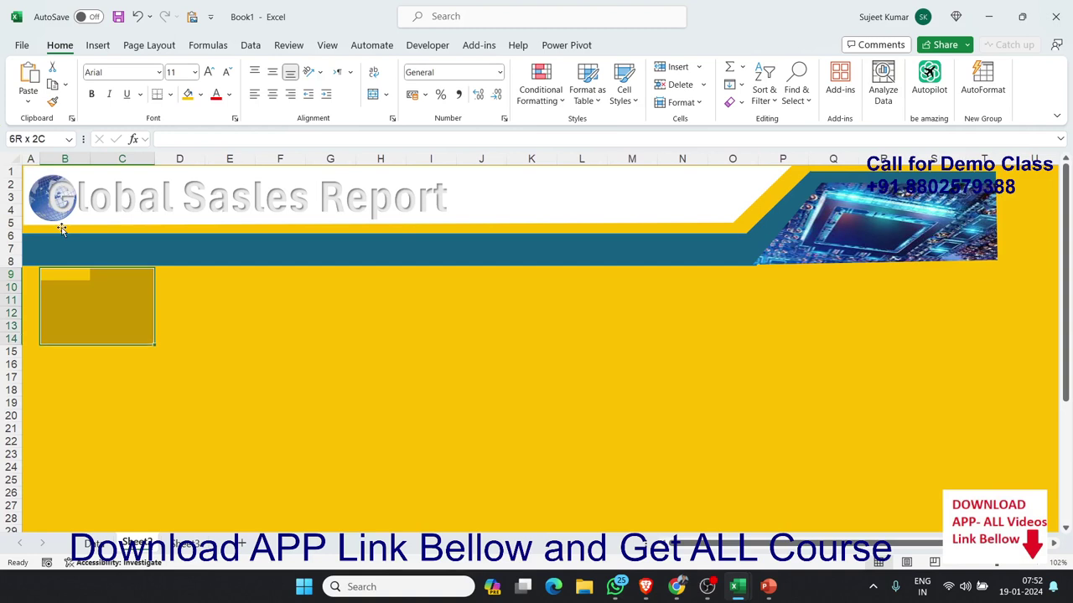
pyautogui.hotkey('shift', 'Down')
pyautogui.hotkey('shift', 'Down')
pyautogui.hotkey('shift', 'Down')
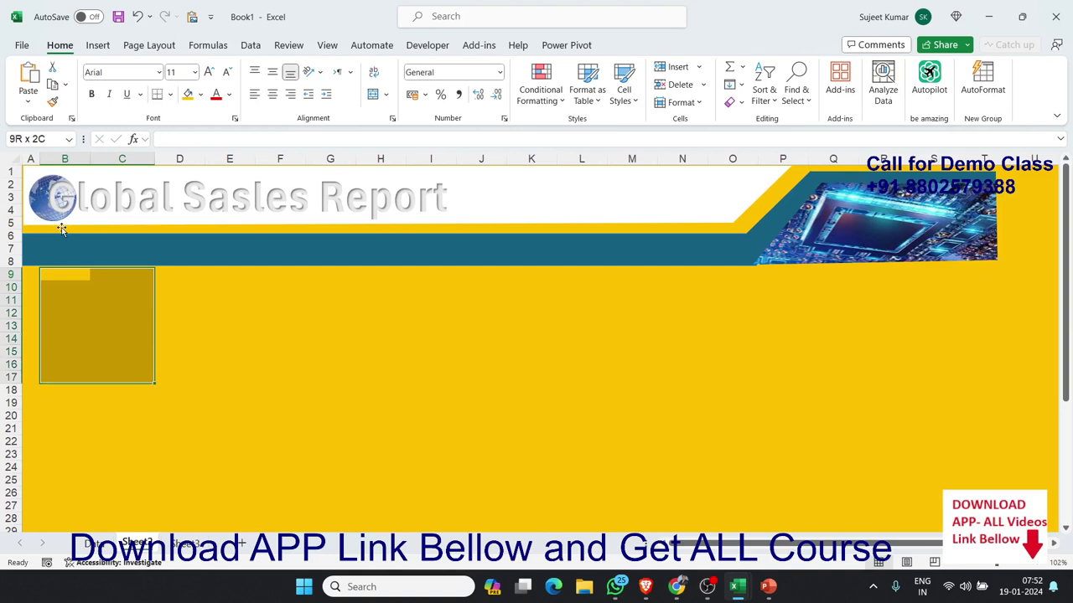
pyautogui.click(200, 95)
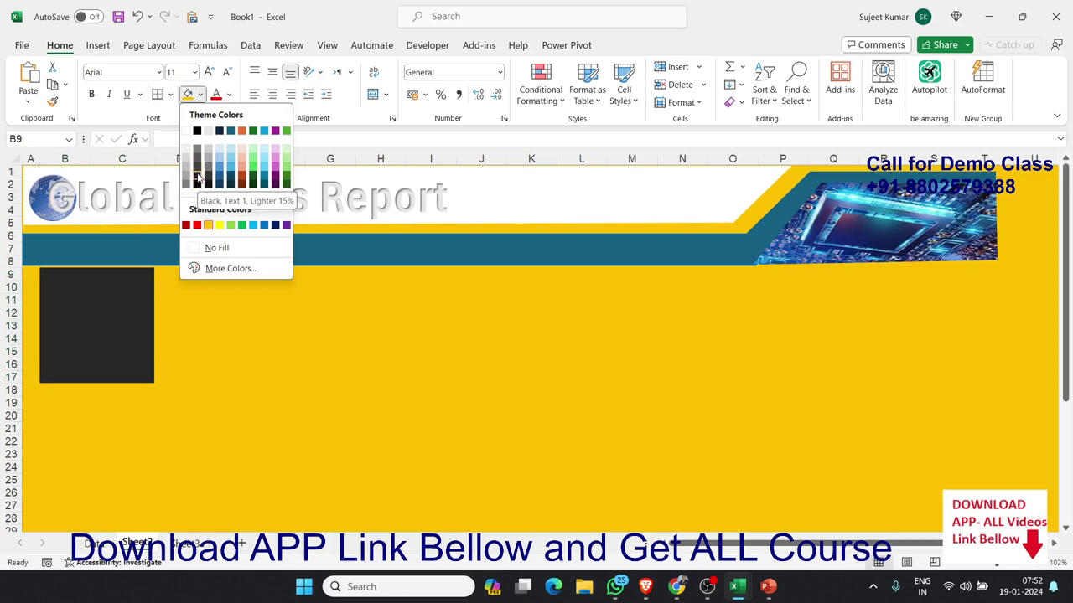
pyautogui.click(197, 178)
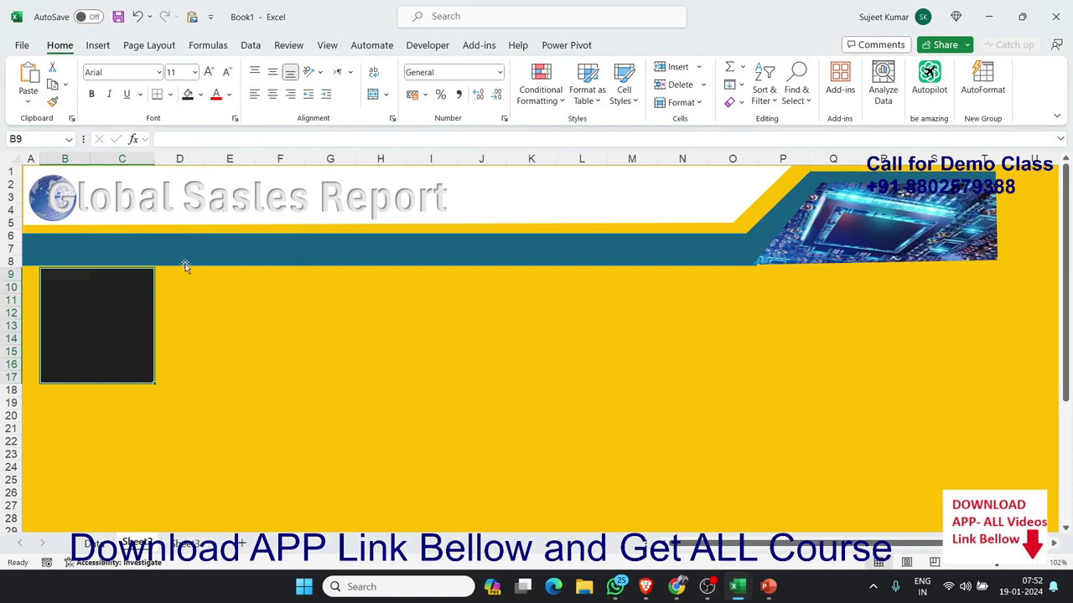
# - Copy the first tile into D9:E17 and give it a lighter grey fill
pyautogui.hotkey('ctrl', 'c')
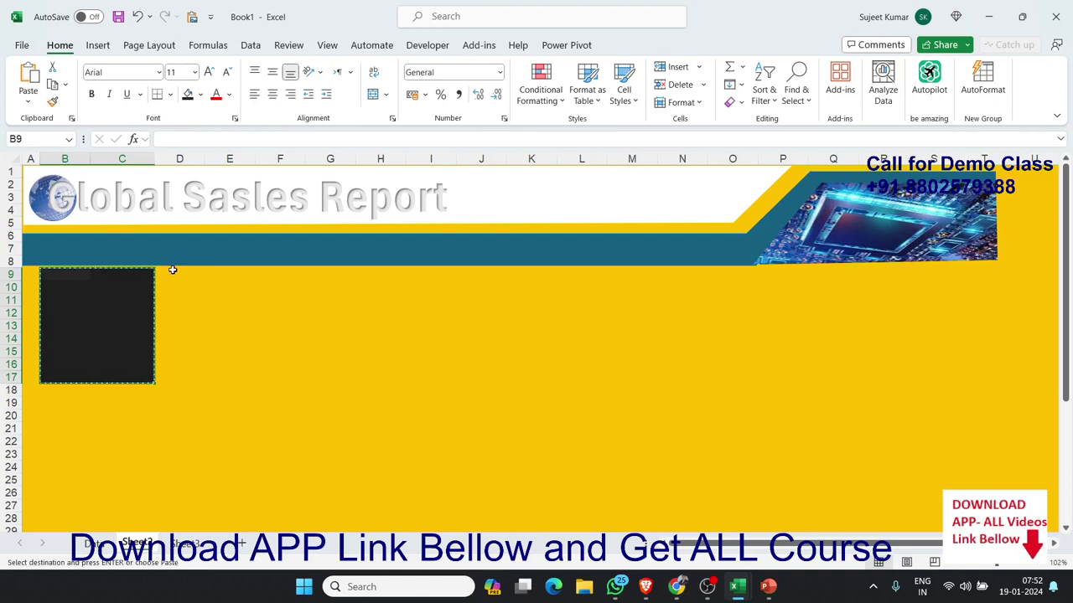
pyautogui.click(172, 269)
pyautogui.hotkey('ctrl', 'v')
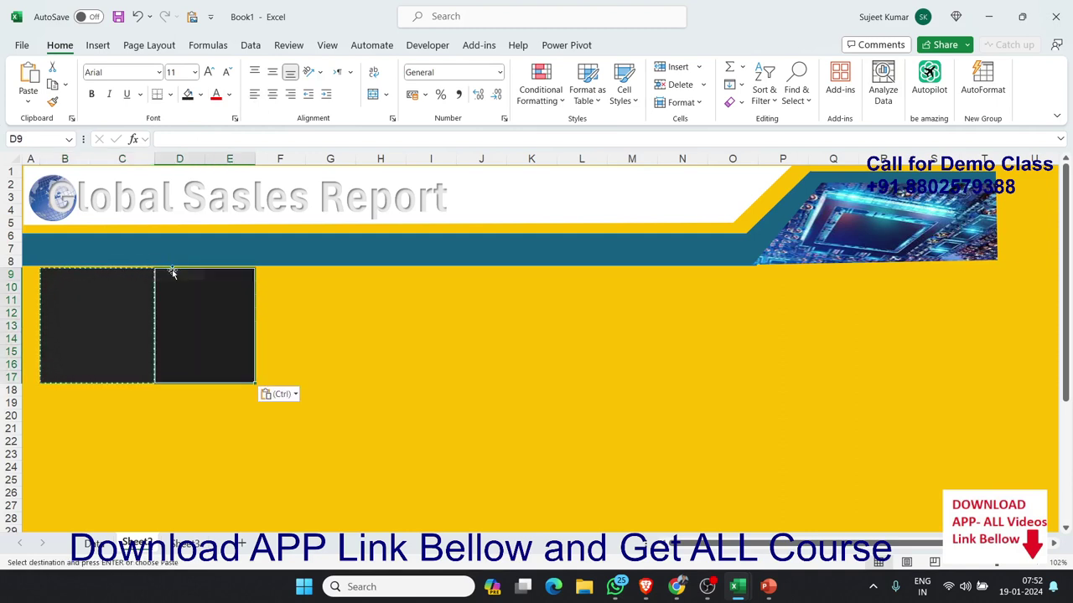
pyautogui.click(200, 94)
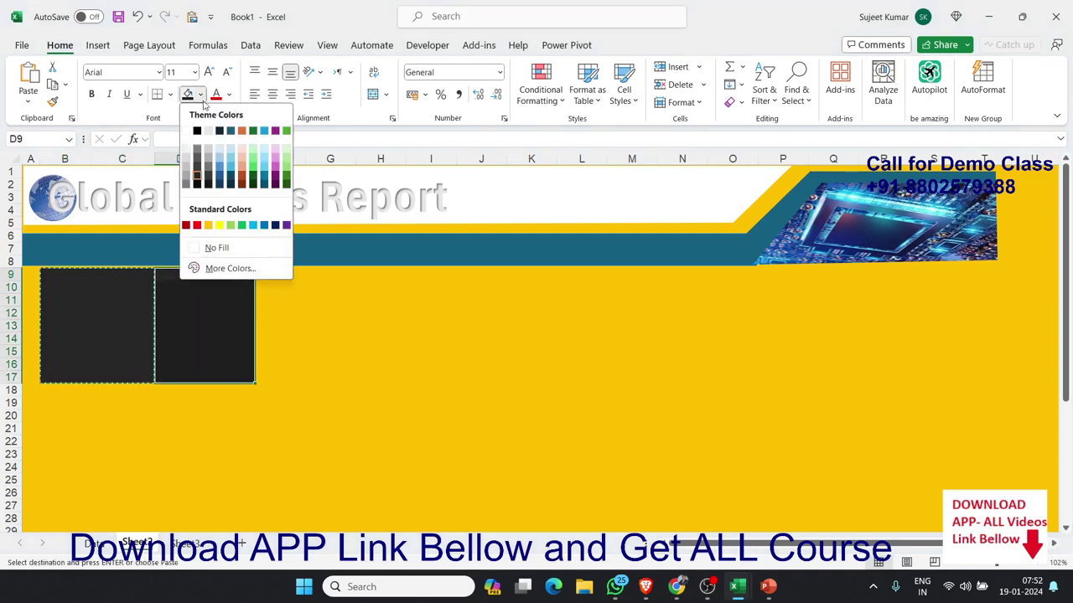
pyautogui.click(199, 169)
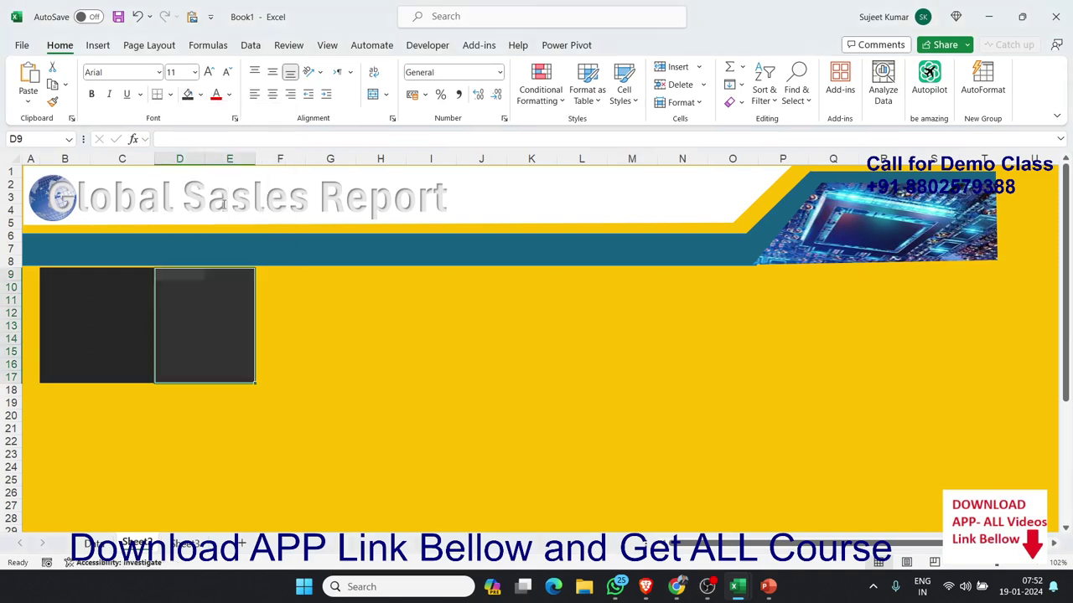
# - Copy the second tile into F9:G17 with an even lighter grey fill
pyautogui.click(267, 273)
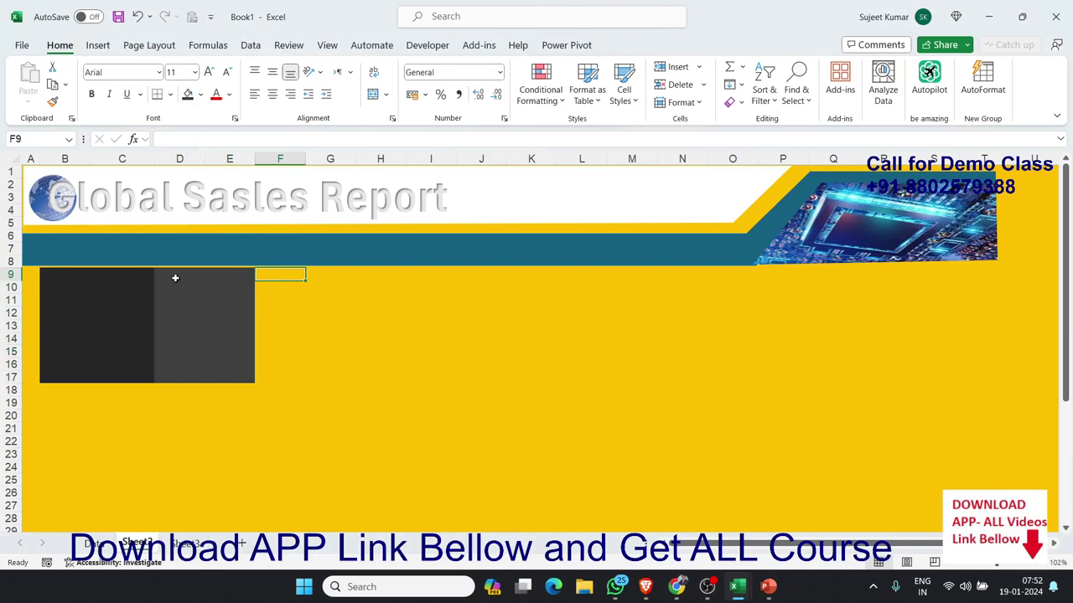
pyautogui.moveTo(160, 274); pyautogui.dragTo(236, 365)
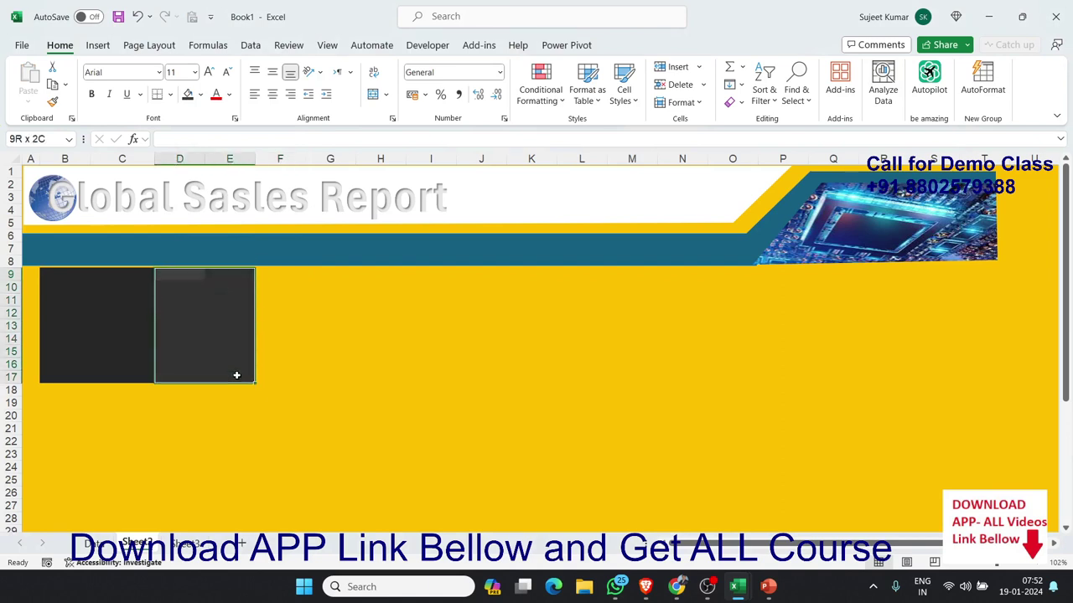
pyautogui.hotkey('ctrl', 'c')
pyautogui.click(272, 273)
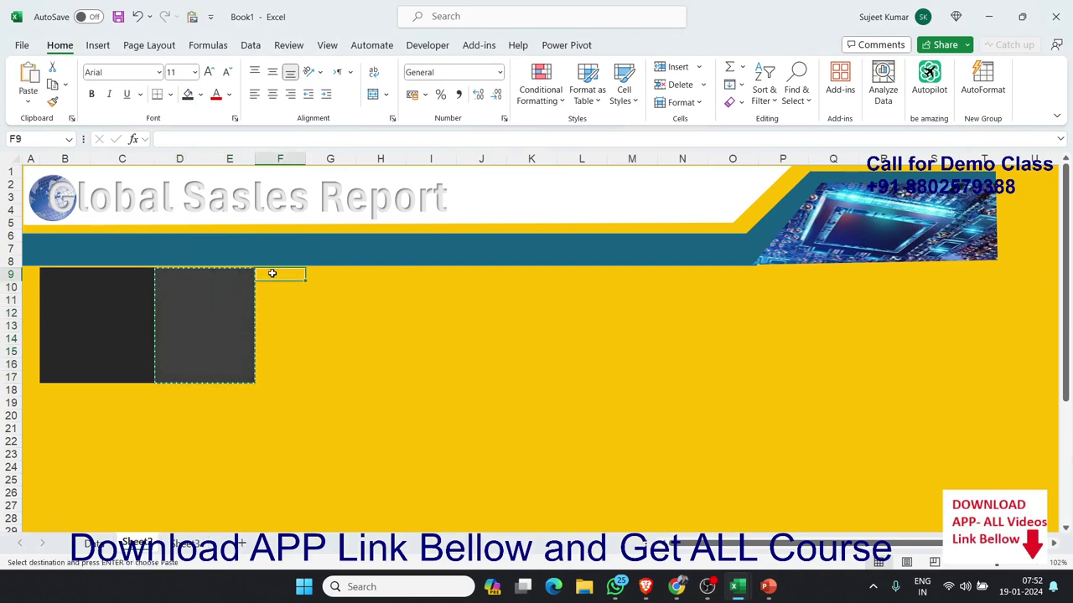
pyautogui.hotkey('ctrl', 'v')
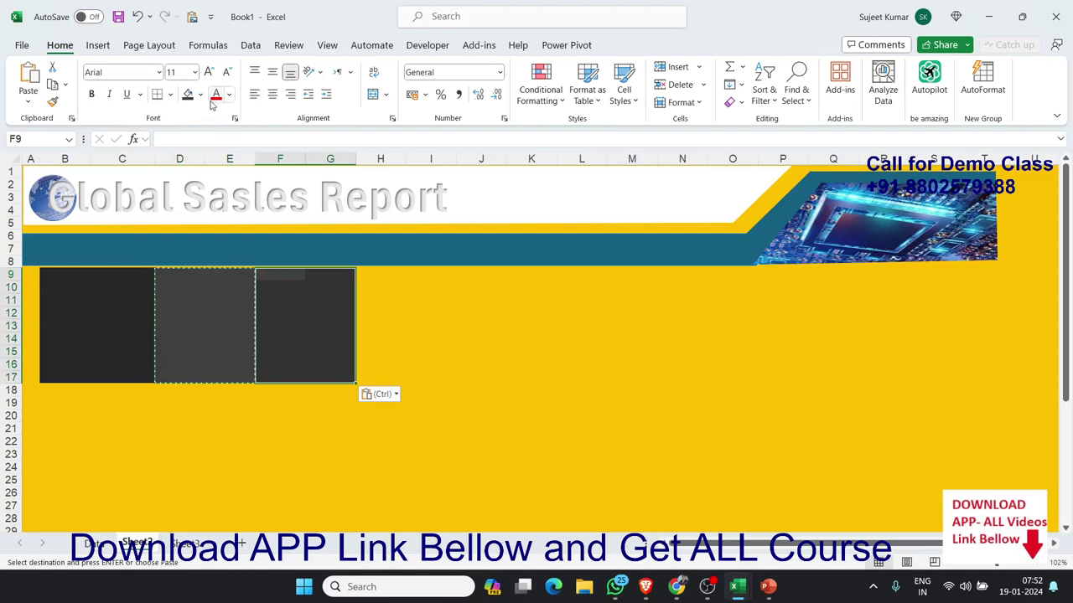
pyautogui.click(200, 94)
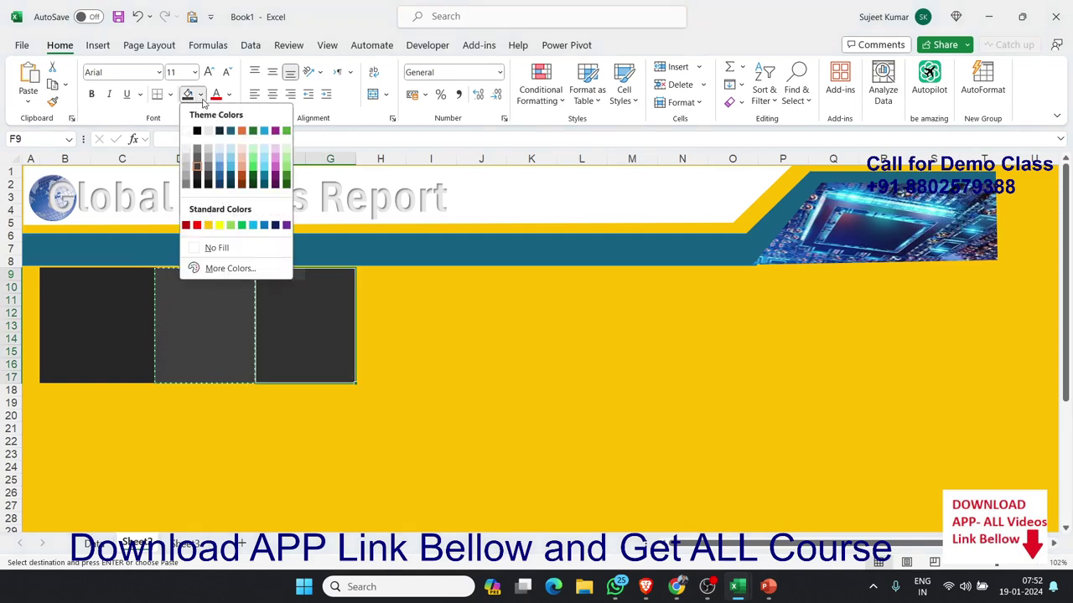
pyautogui.click(203, 172)
# - Copy the third tile into H9:I17 and shade it a lighter grey
pyautogui.hotkey('ctrl', 'c')
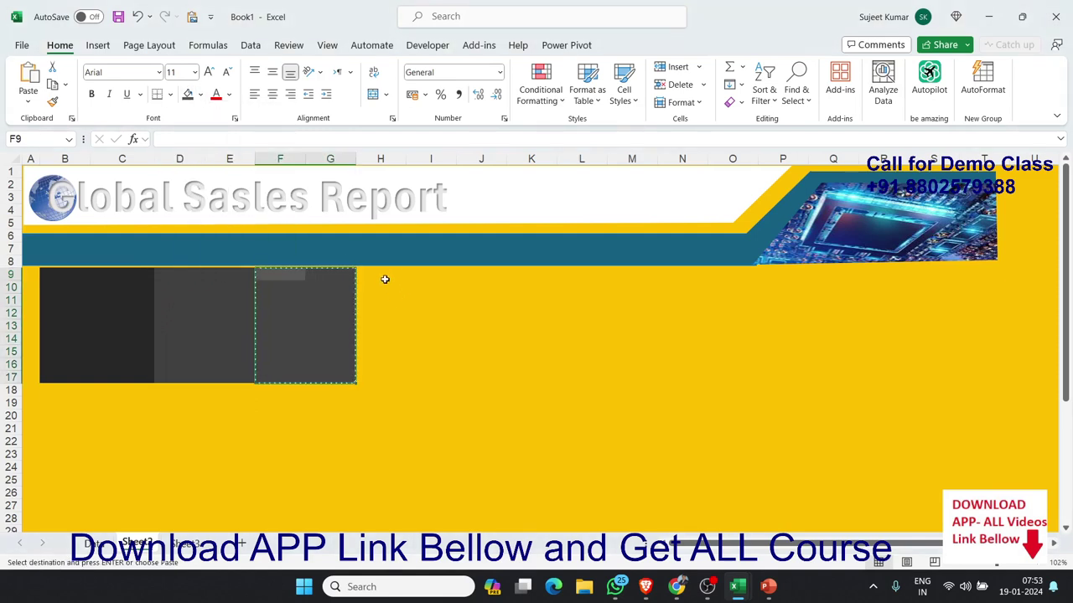
pyautogui.click(381, 277)
pyautogui.hotkey('ctrl', 'v')
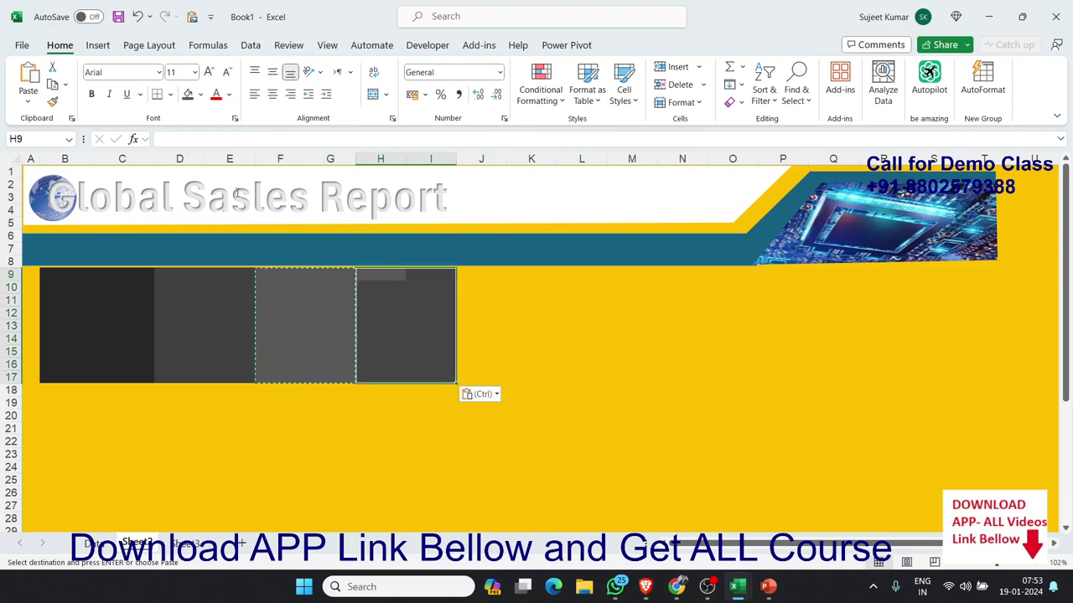
pyautogui.click(201, 95)
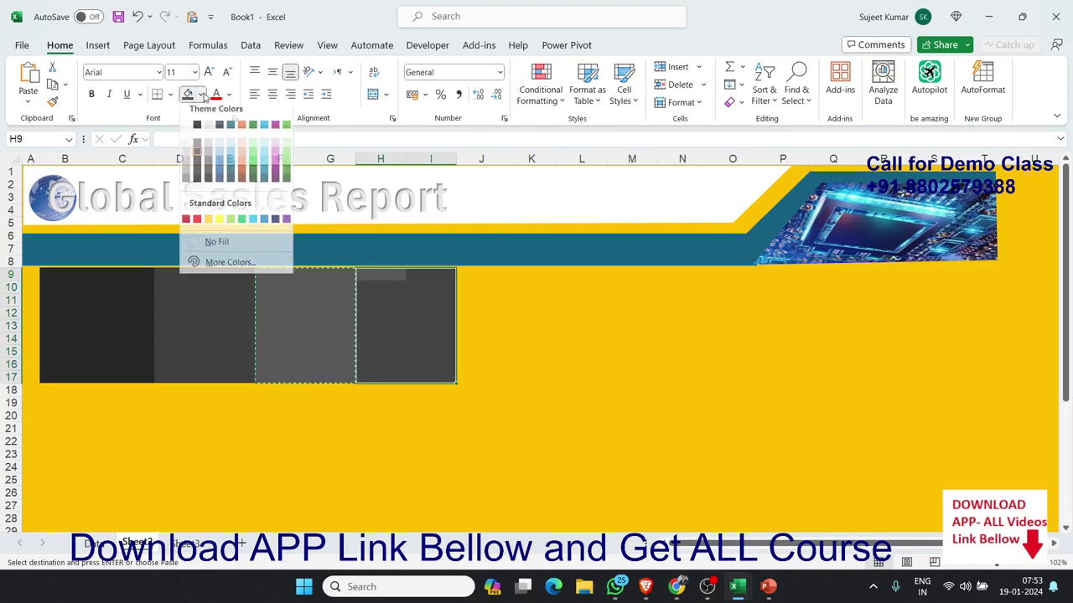
pyautogui.click(198, 152)
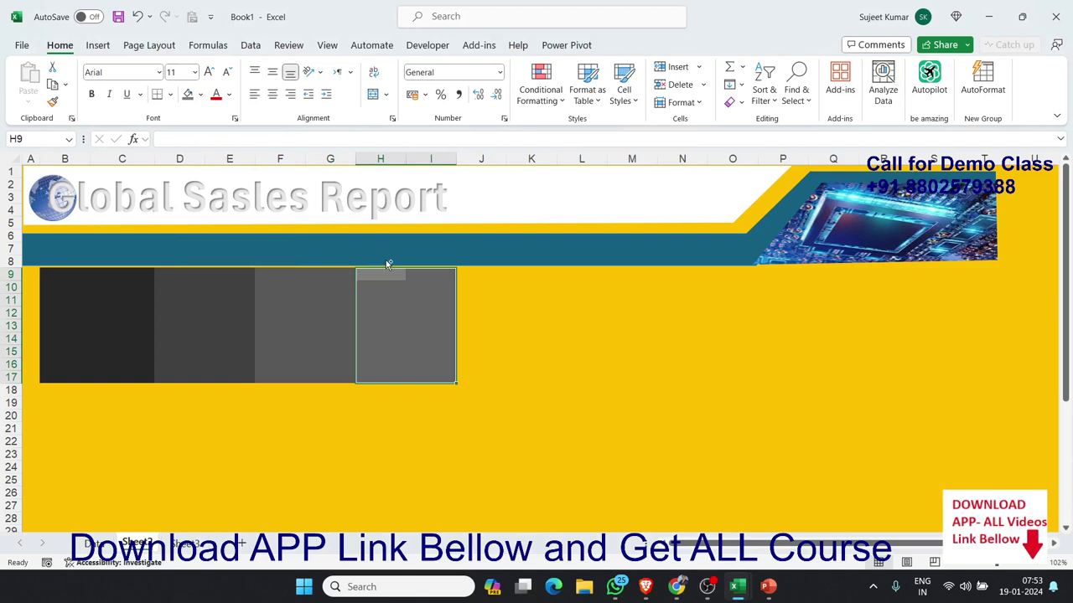
pyautogui.hotkey('ctrl', 'c')
# - Paste a fifth tile into J9:K17 and fill it a lighter grey
pyautogui.click(466, 273)
pyautogui.hotkey('ctrl', 'v')
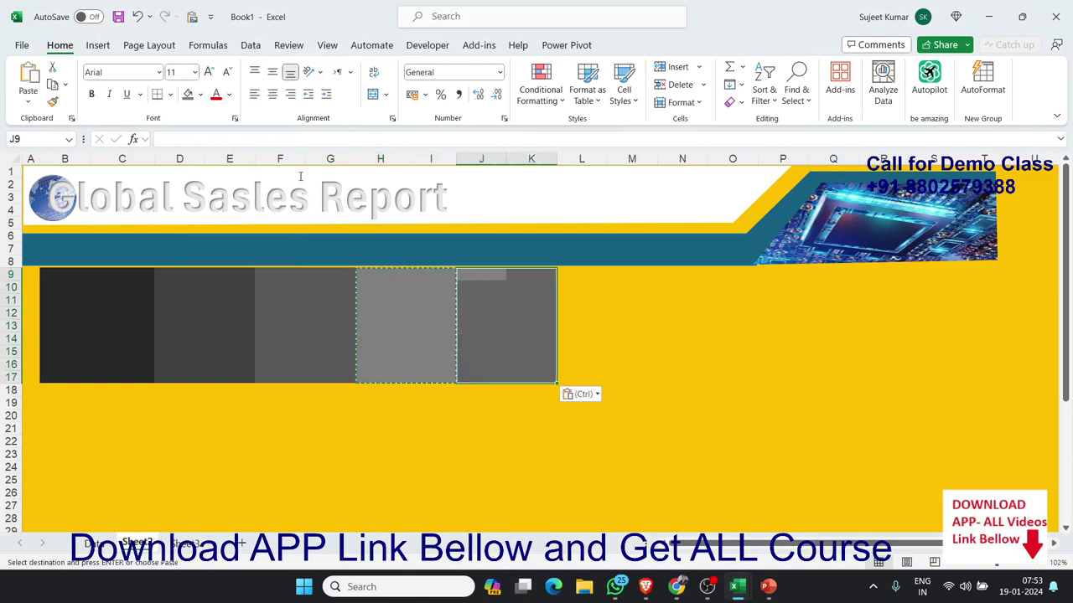
pyautogui.click(200, 94)
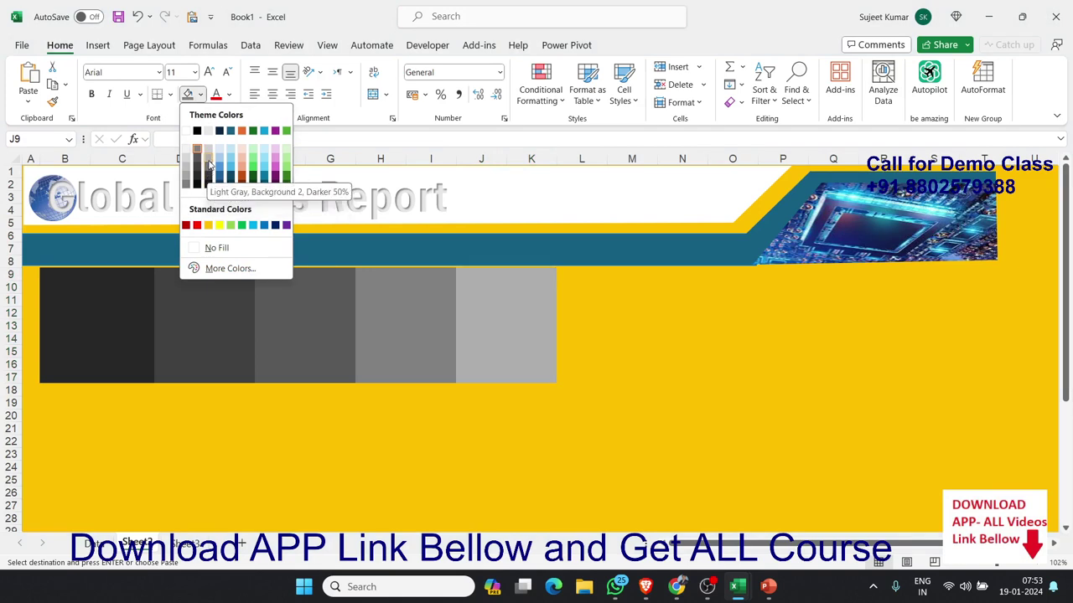
pyautogui.click(208, 164)
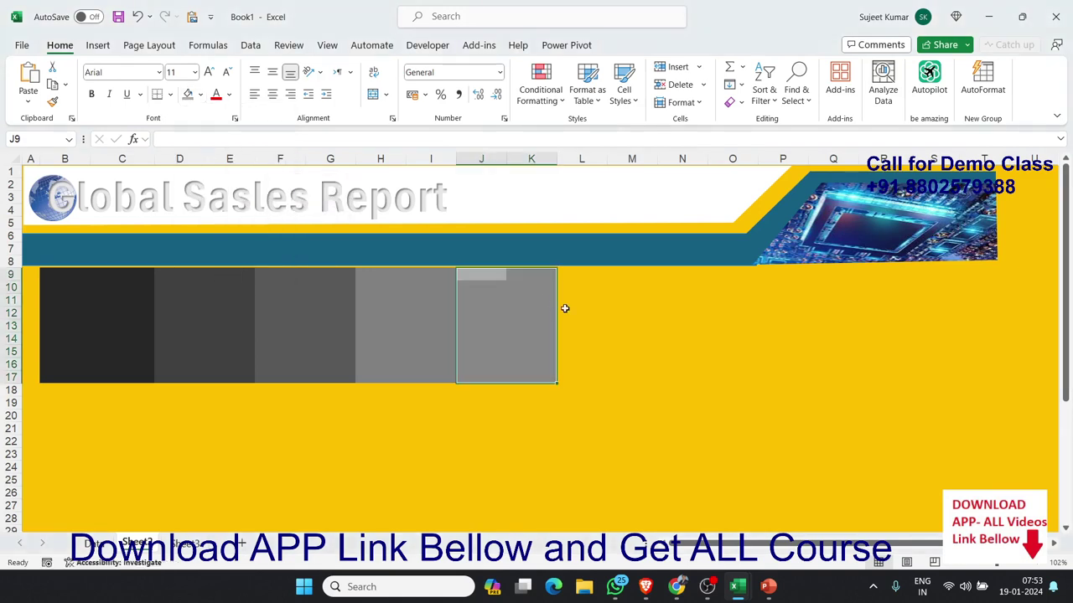
pyautogui.hotkey('ctrl', 'c')
# - Paste a sixth light grey tile into L9:M17, then view the Power BI reference sheet
pyautogui.click(577, 274)
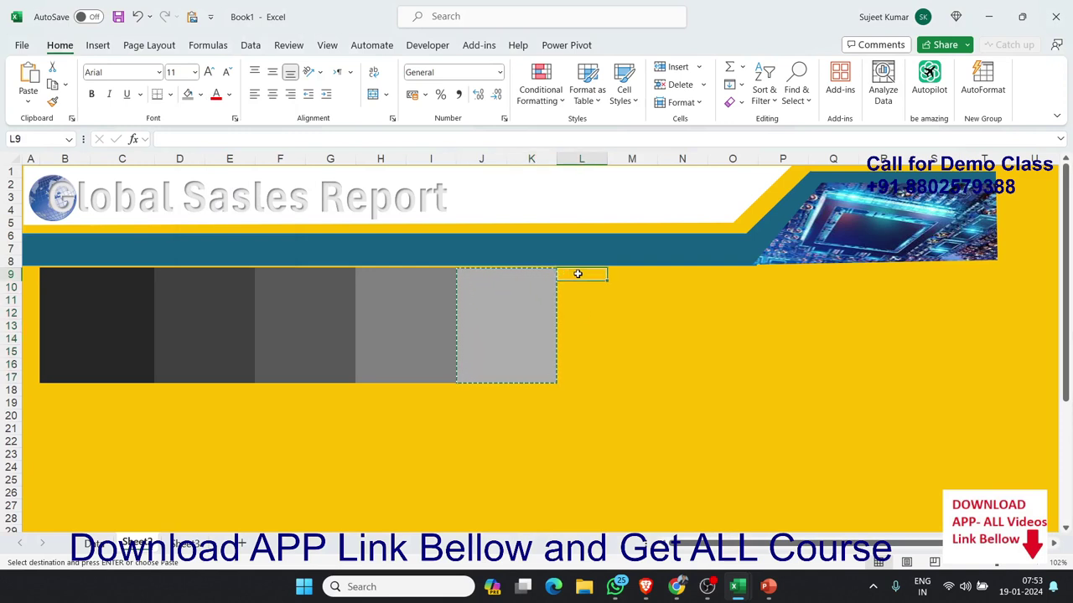
pyautogui.hotkey('ctrl', 'v')
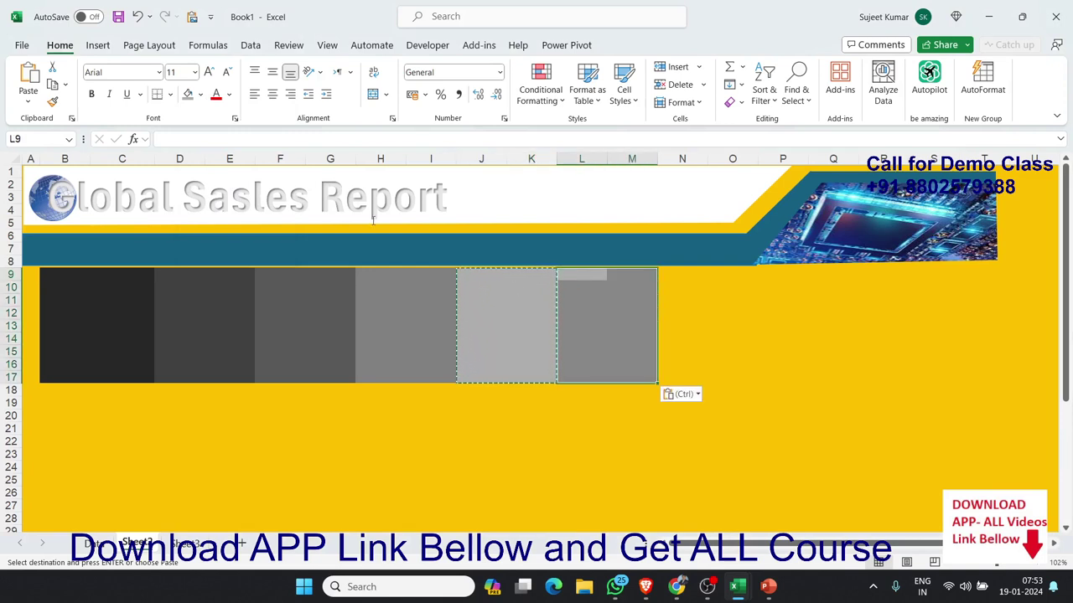
pyautogui.click(200, 94)
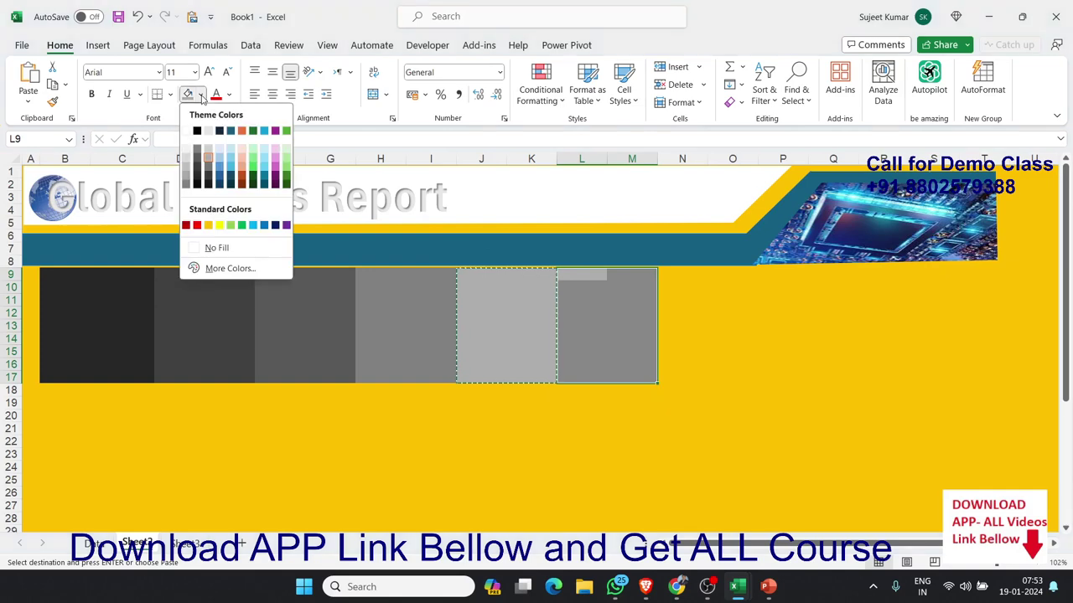
pyautogui.click(208, 150)
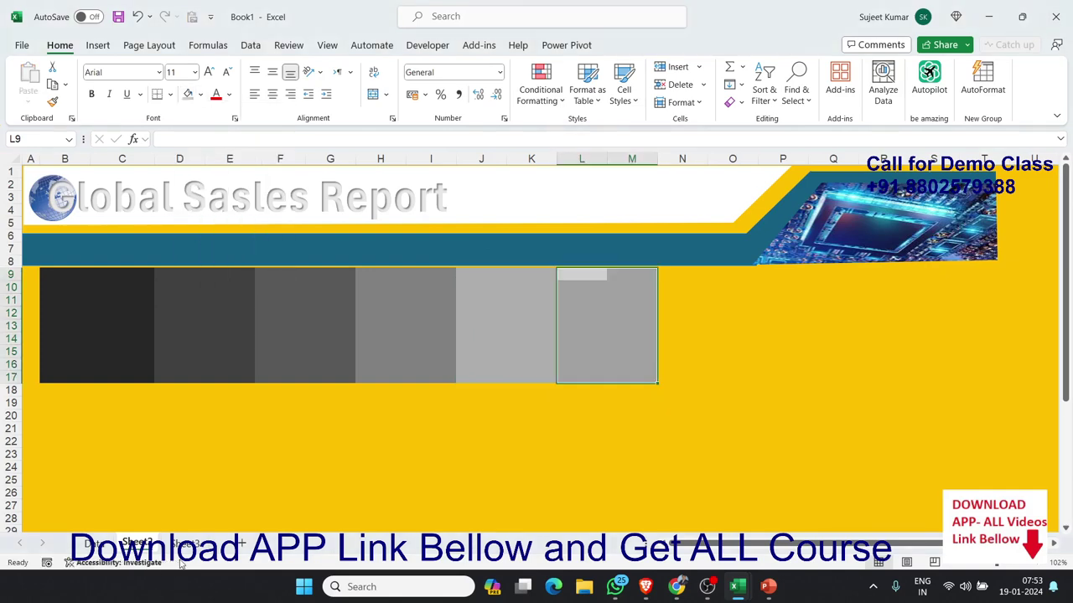
pyautogui.click(186, 544)
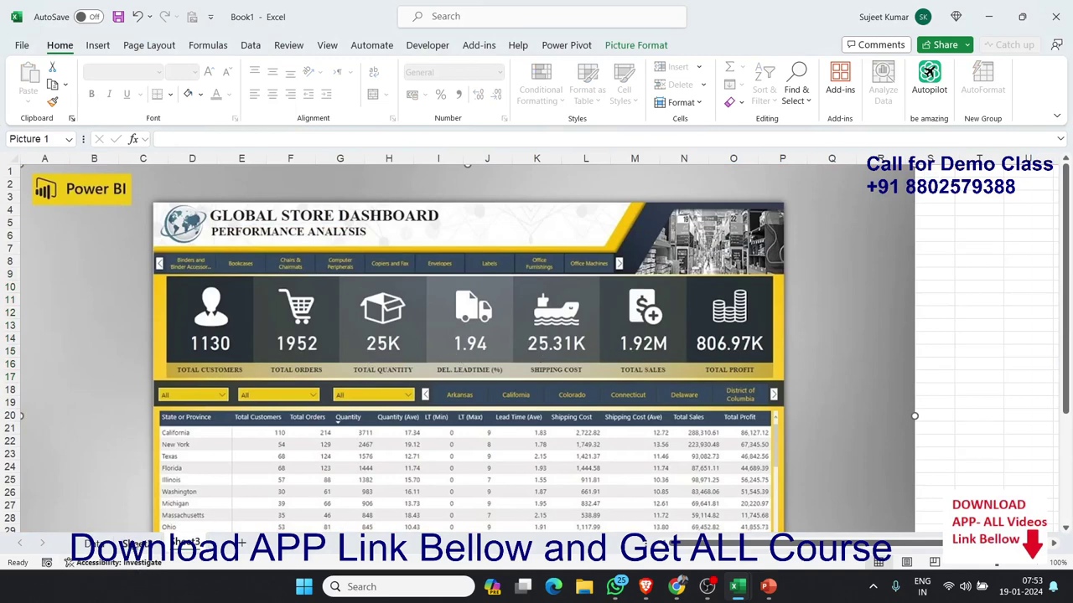
# - Copy the sixth tile into N9:O17 with a Dark Blue, Text 2, Lighter 90% fill
pyautogui.click(128, 544)
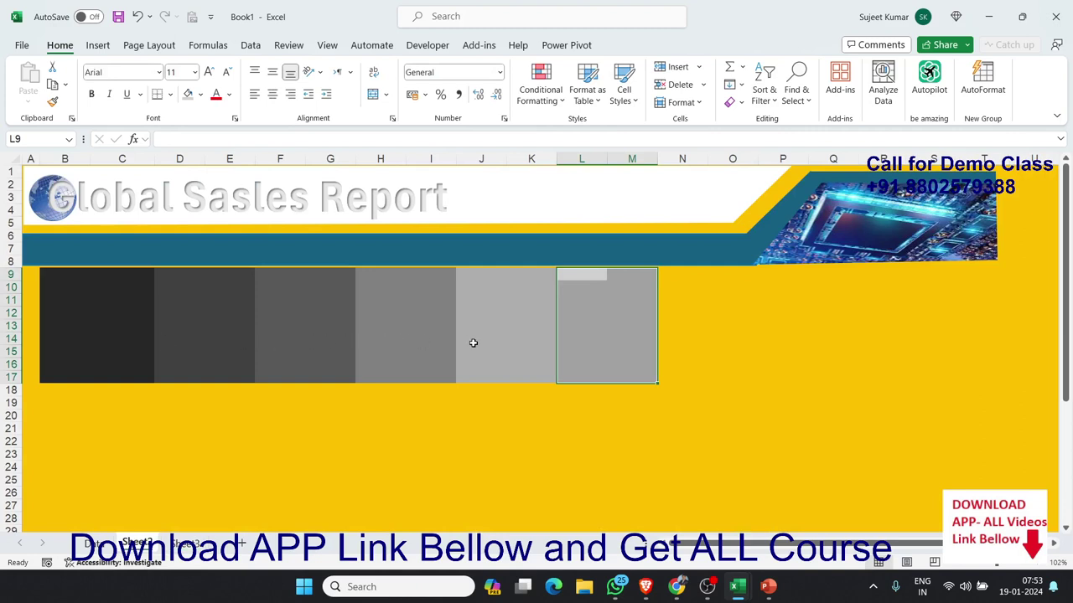
pyautogui.hotkey('ctrl', 'c')
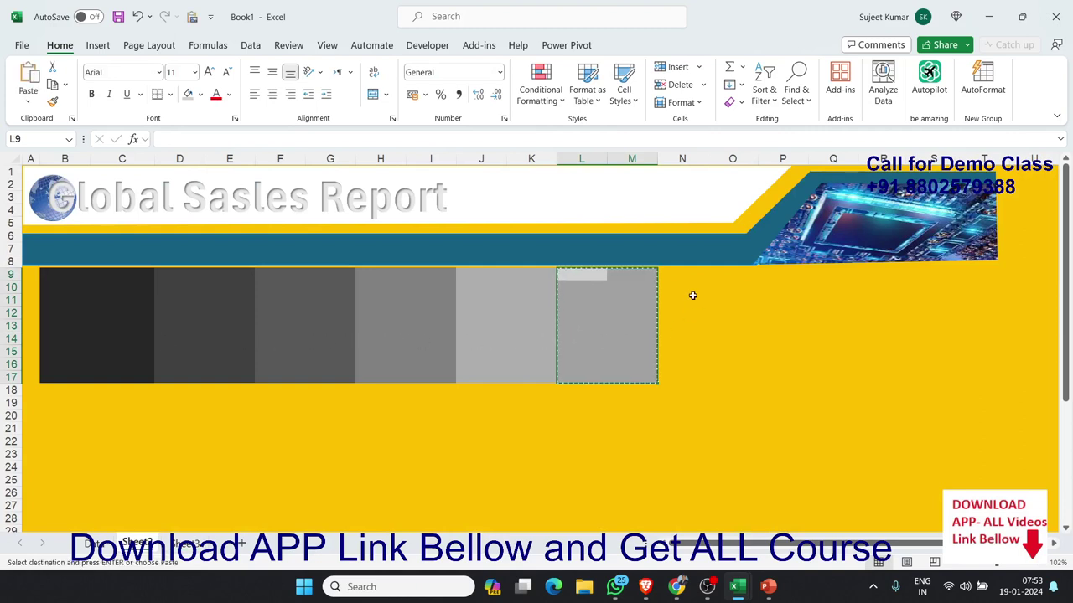
pyautogui.click(684, 280)
pyautogui.hotkey('ctrl', 'v')
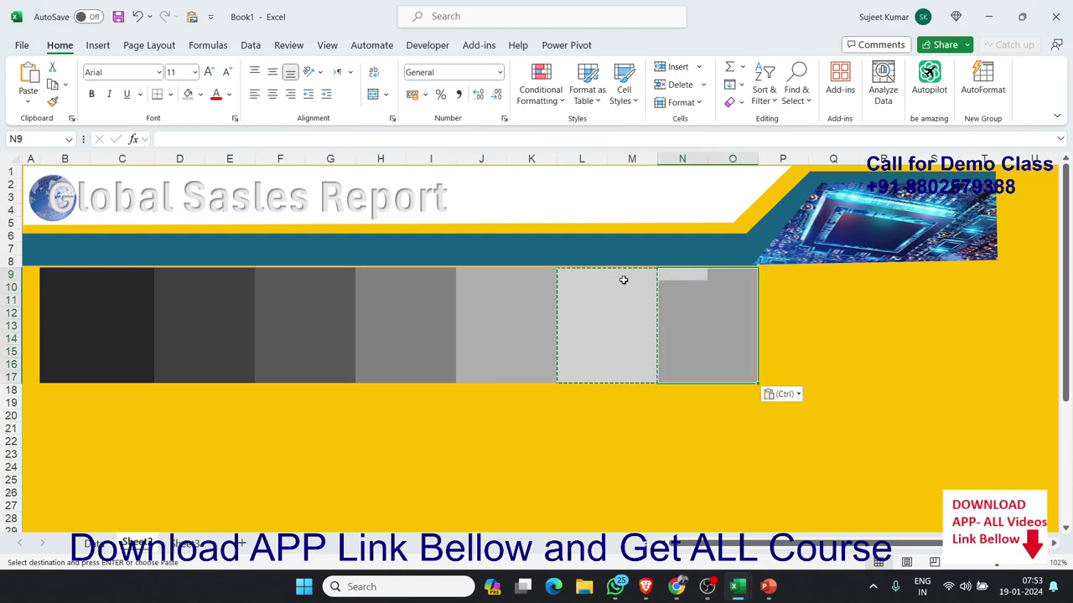
pyautogui.click(201, 95)
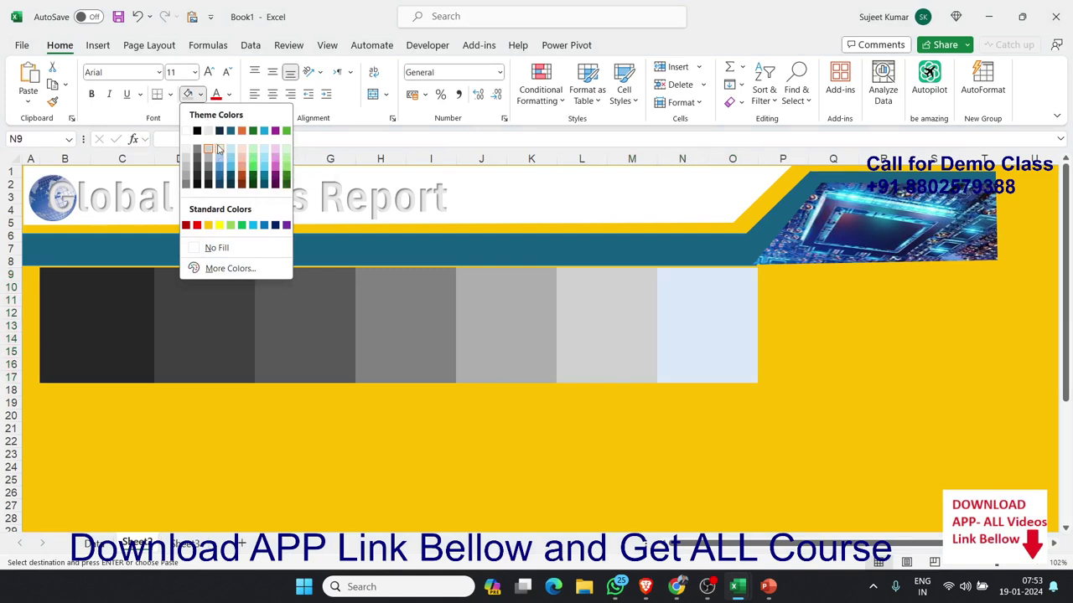
pyautogui.click(218, 149)
pyautogui.click(248, 401)
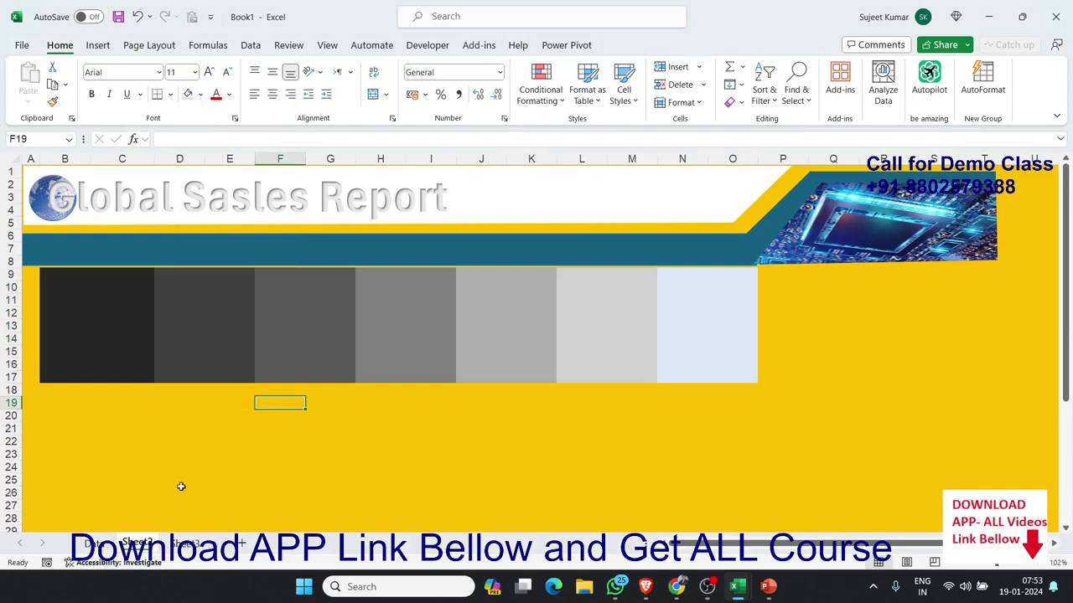
# - Compare with the Power BI reference, then select the white title banner on the report sheet
pyautogui.click(186, 545)
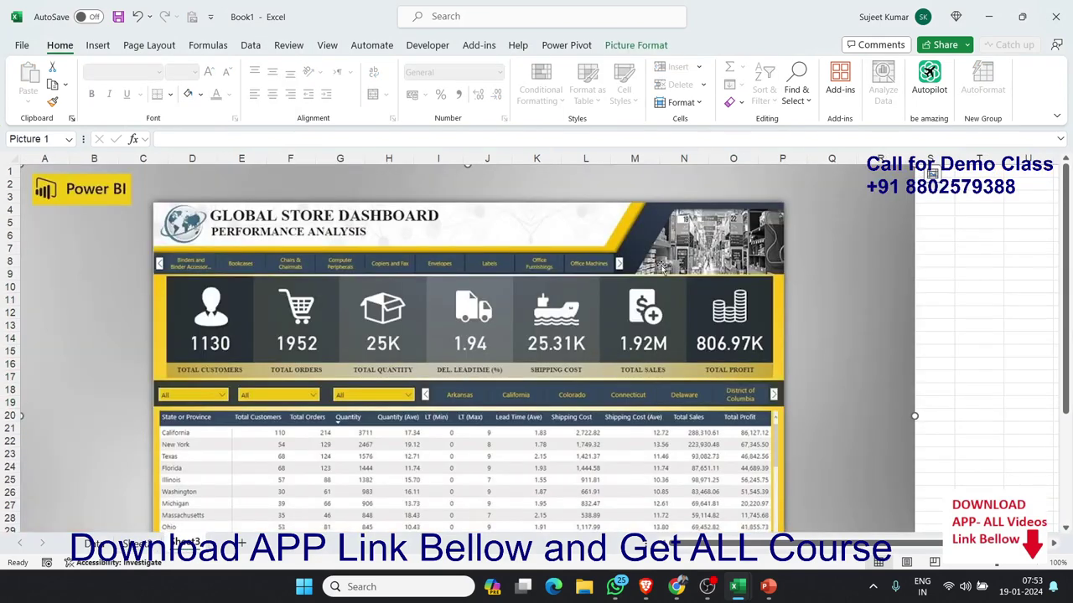
pyautogui.click(132, 545)
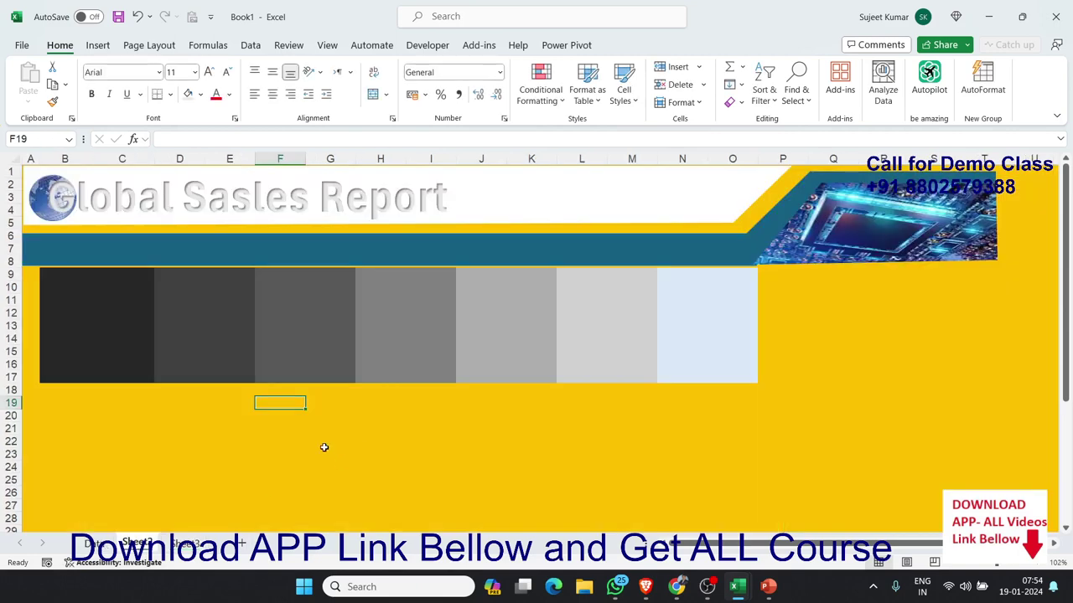
pyautogui.click(811, 428)
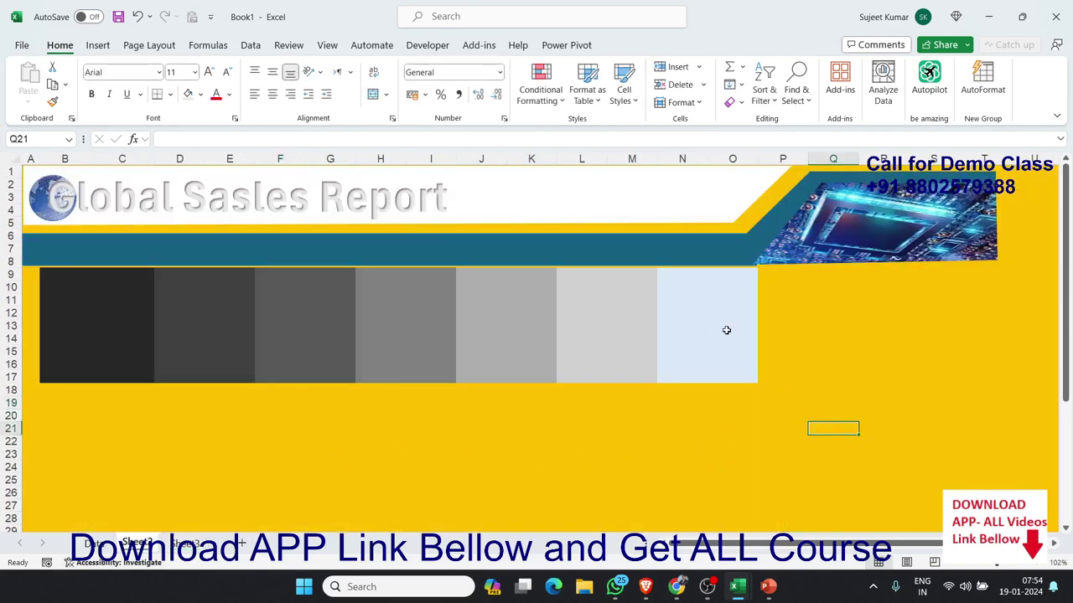
pyautogui.click(724, 214)
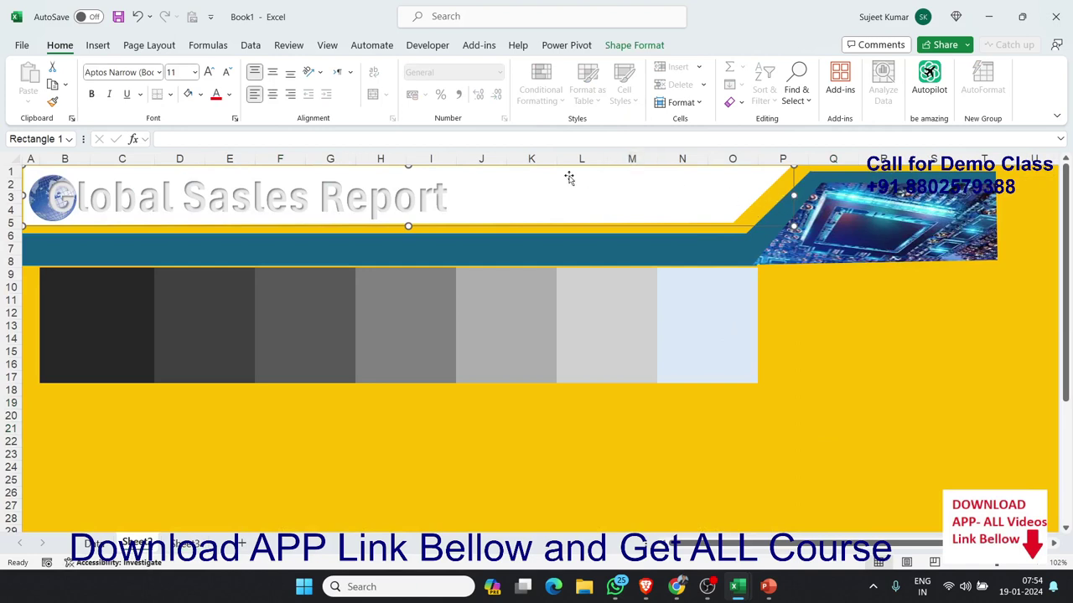
# - Check columns K–L and the first tile's cells, then select the white title banner
pyautogui.click(533, 157)
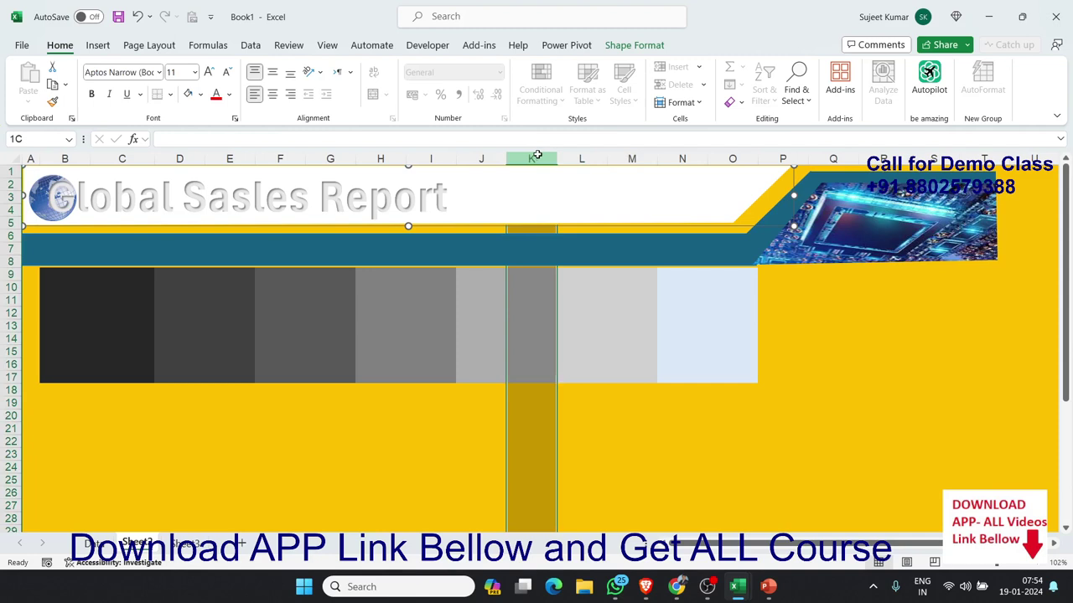
pyautogui.moveTo(536, 156); pyautogui.dragTo(557, 275)
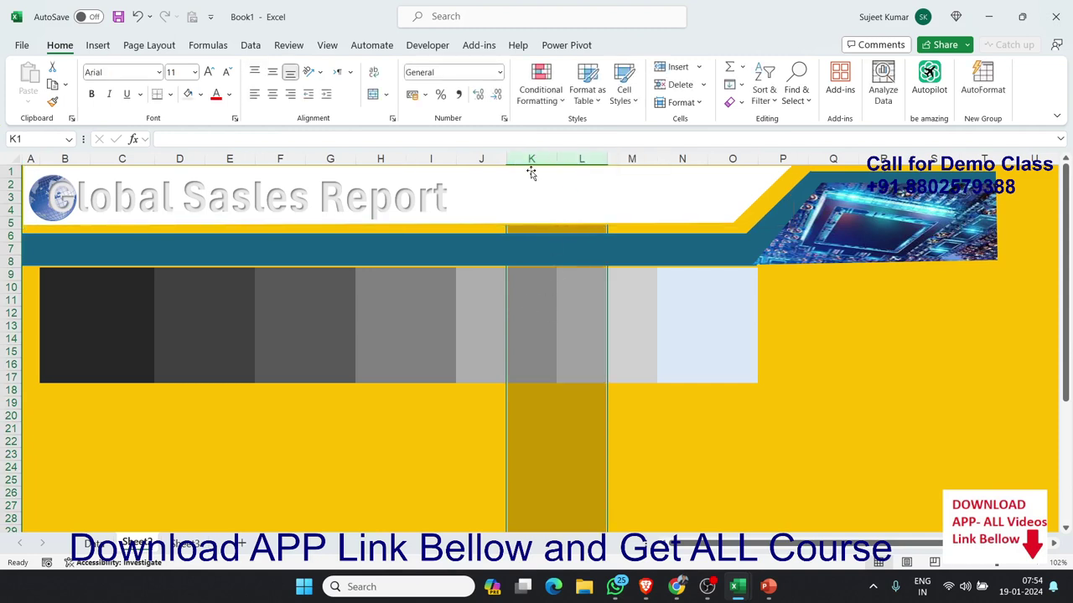
pyautogui.click(463, 402)
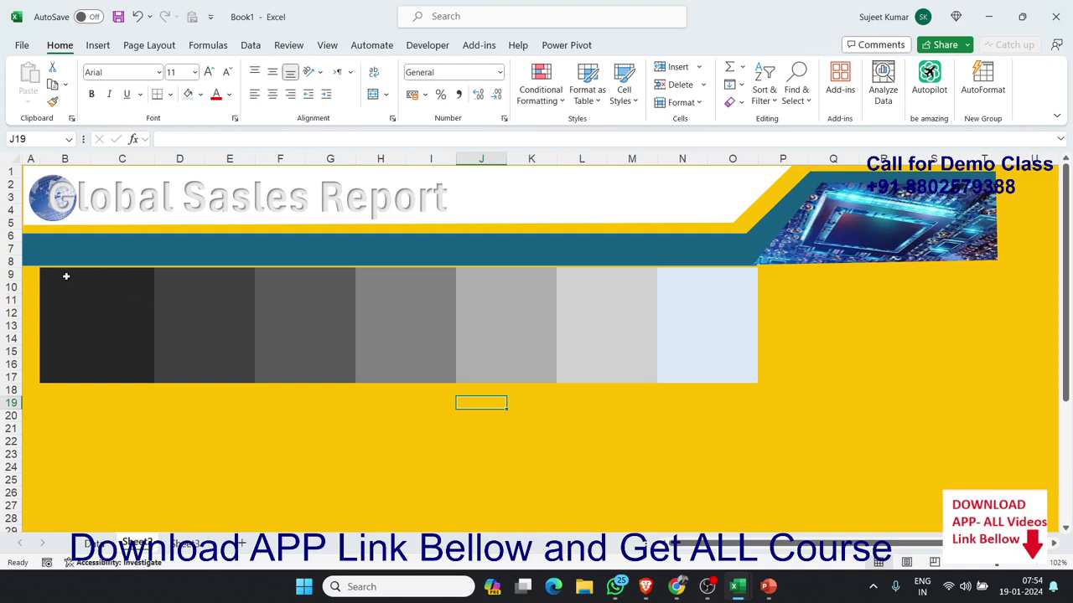
pyautogui.moveTo(55, 270); pyautogui.dragTo(111, 367)
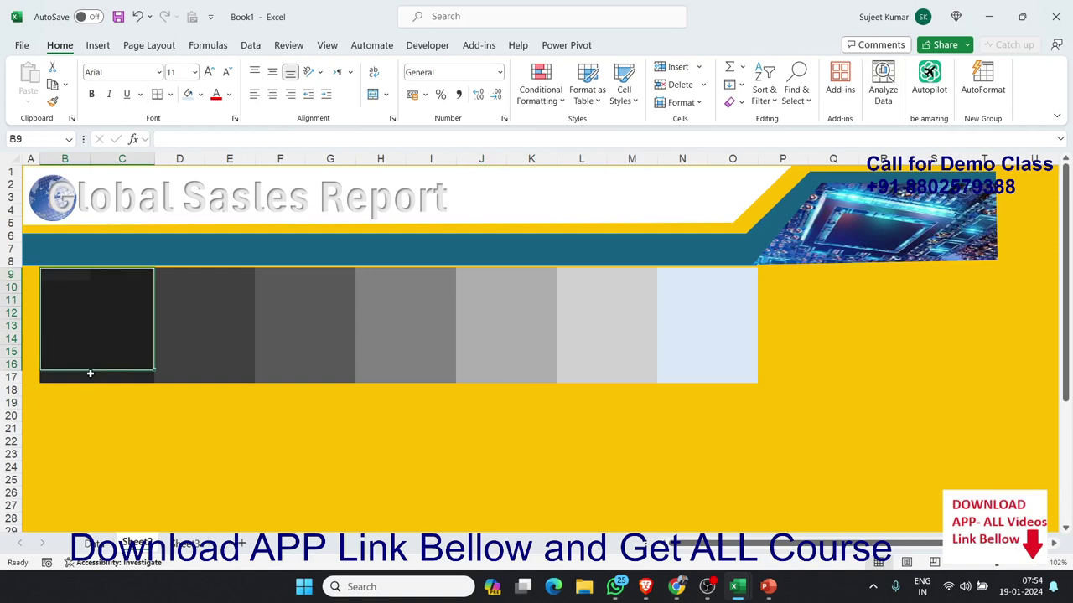
pyautogui.click(652, 220)
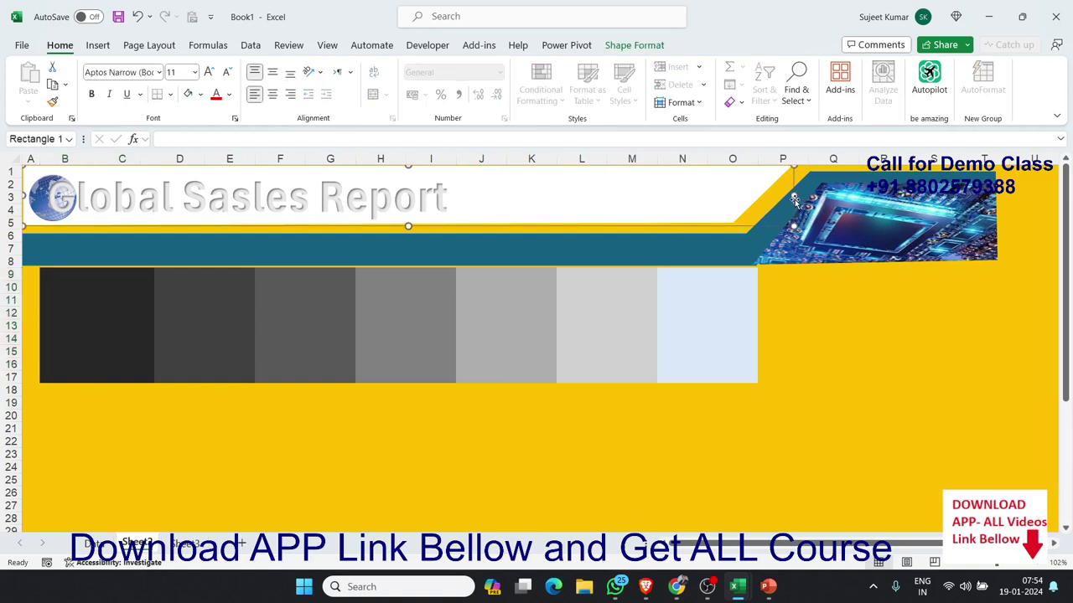
# - Shorten the white title banner and the teal band so they end at column L
pyautogui.moveTo(792, 195); pyautogui.dragTo(597, 195)
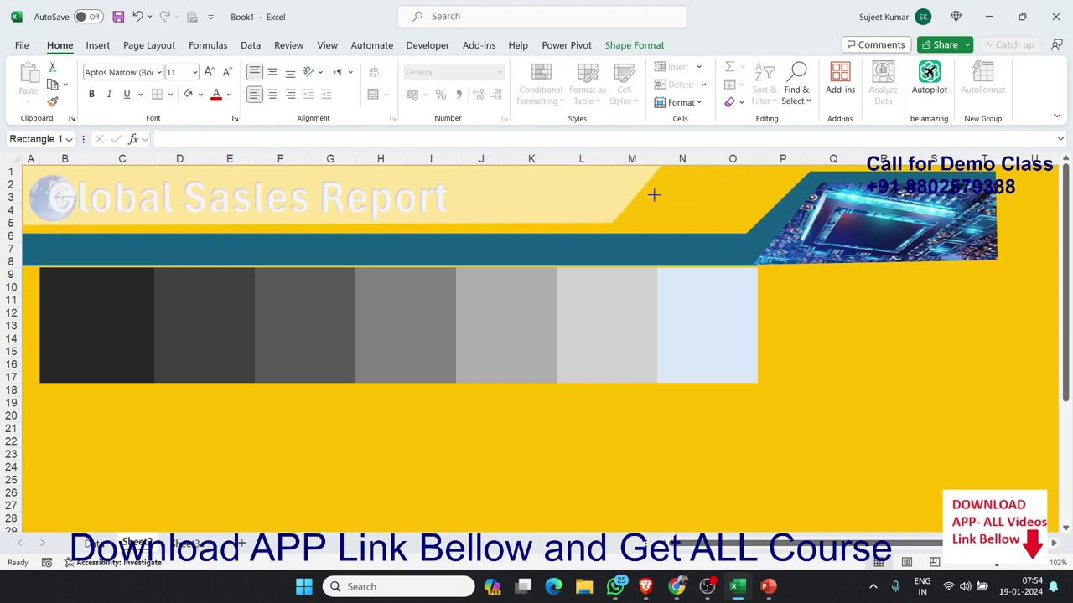
pyautogui.click(717, 251)
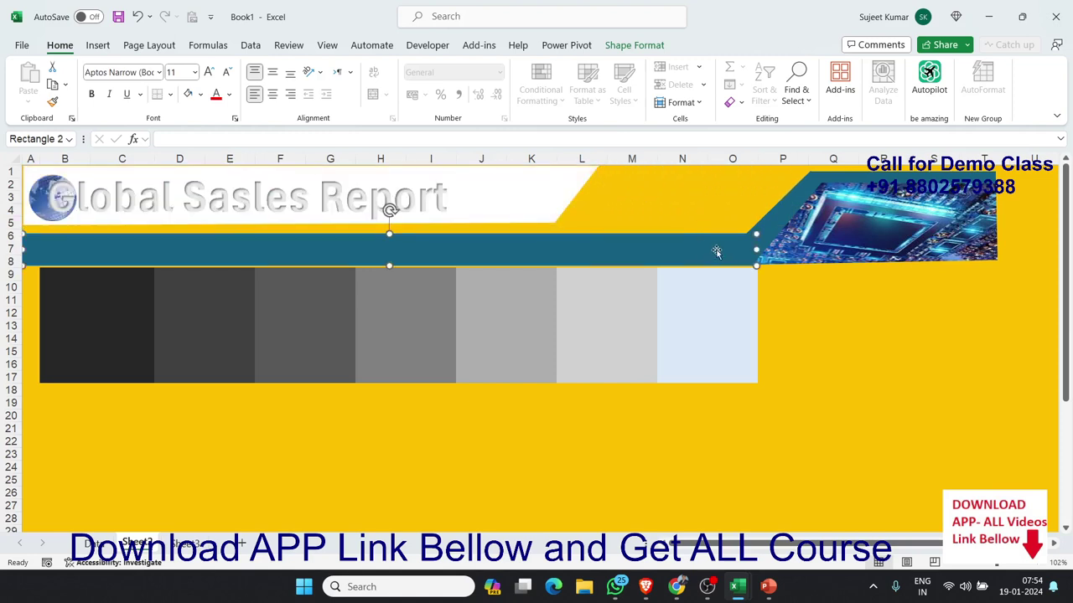
pyautogui.moveTo(755, 251); pyautogui.dragTo(566, 238)
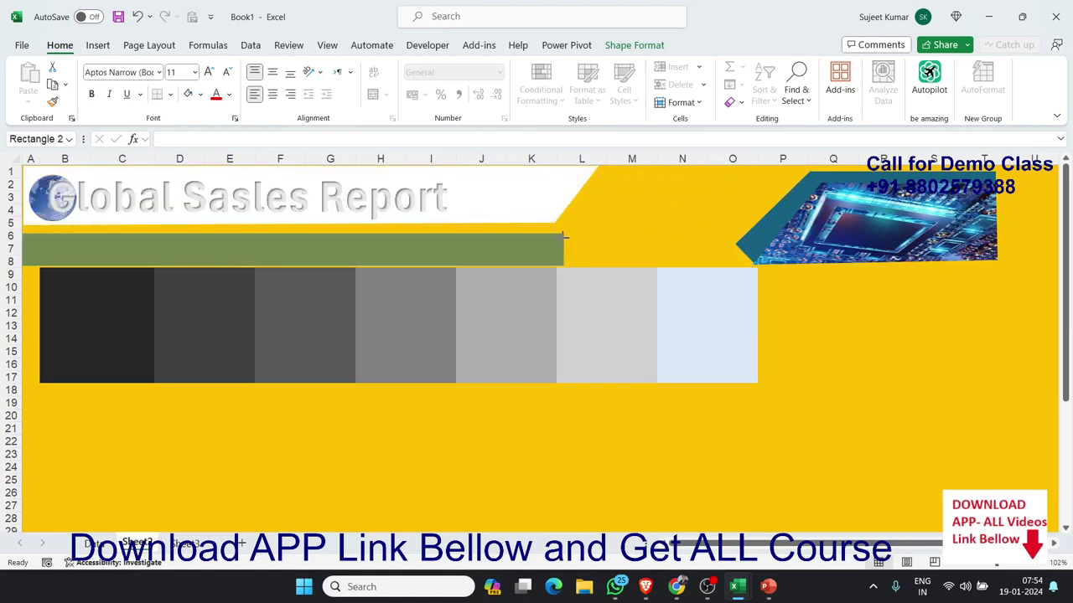
# - Move the circuit picture left over columns L–P and shift the white title banner up
pyautogui.click(771, 239)
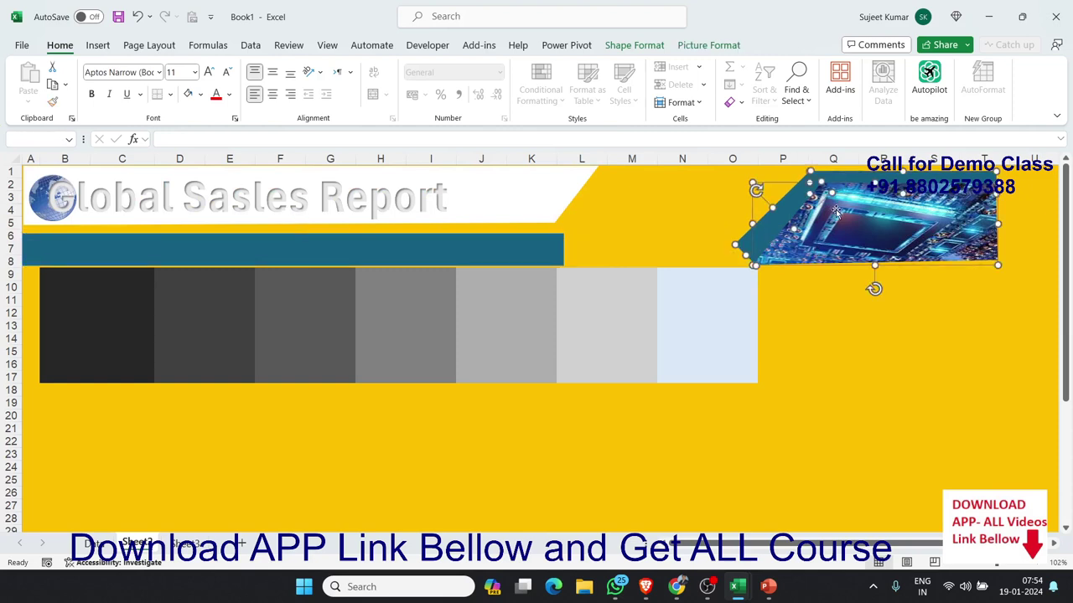
pyautogui.moveTo(838, 216); pyautogui.dragTo(642, 216)
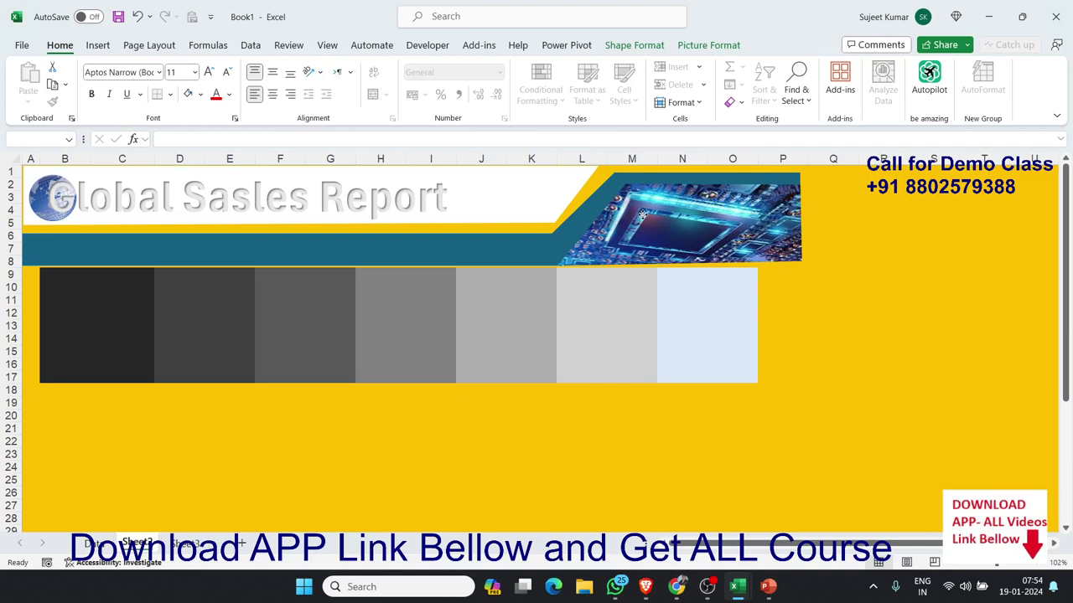
pyautogui.moveTo(643, 216); pyautogui.dragTo(642, 216)
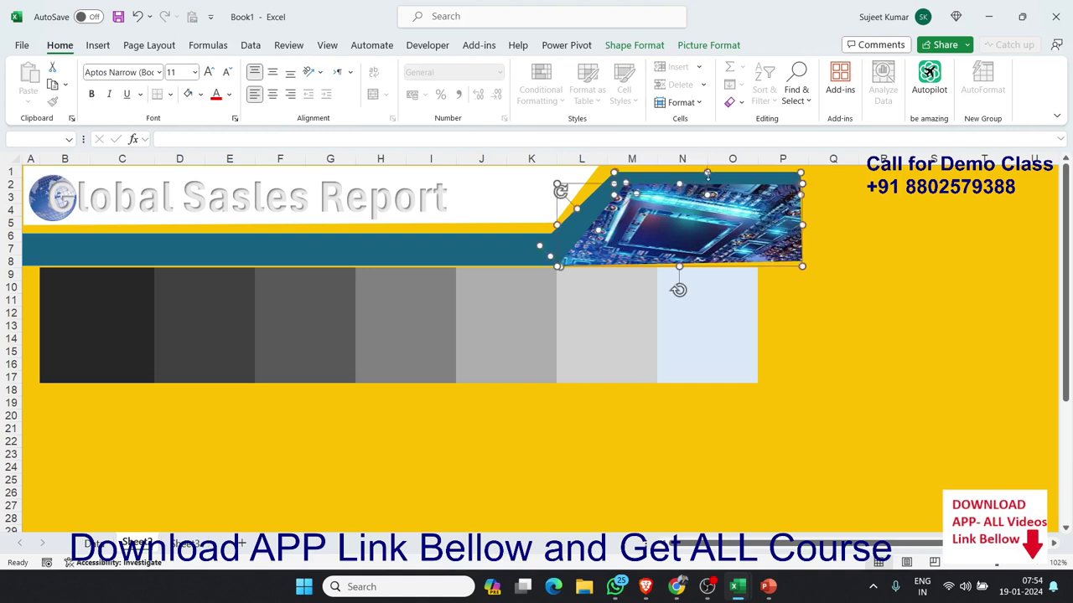
pyautogui.click(707, 170)
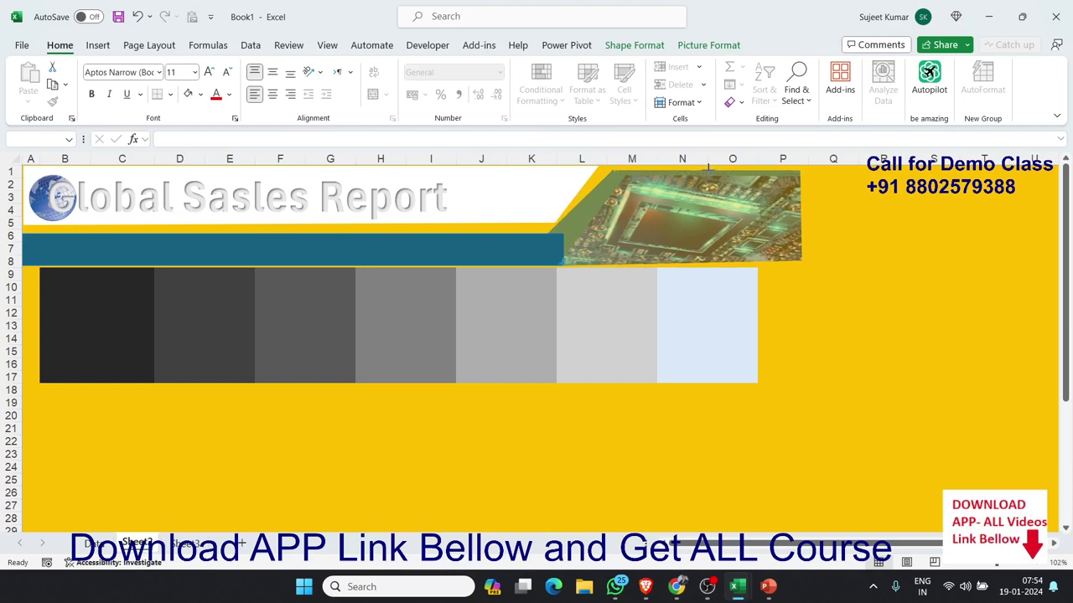
pyautogui.moveTo(709, 168); pyautogui.dragTo(708, 171)
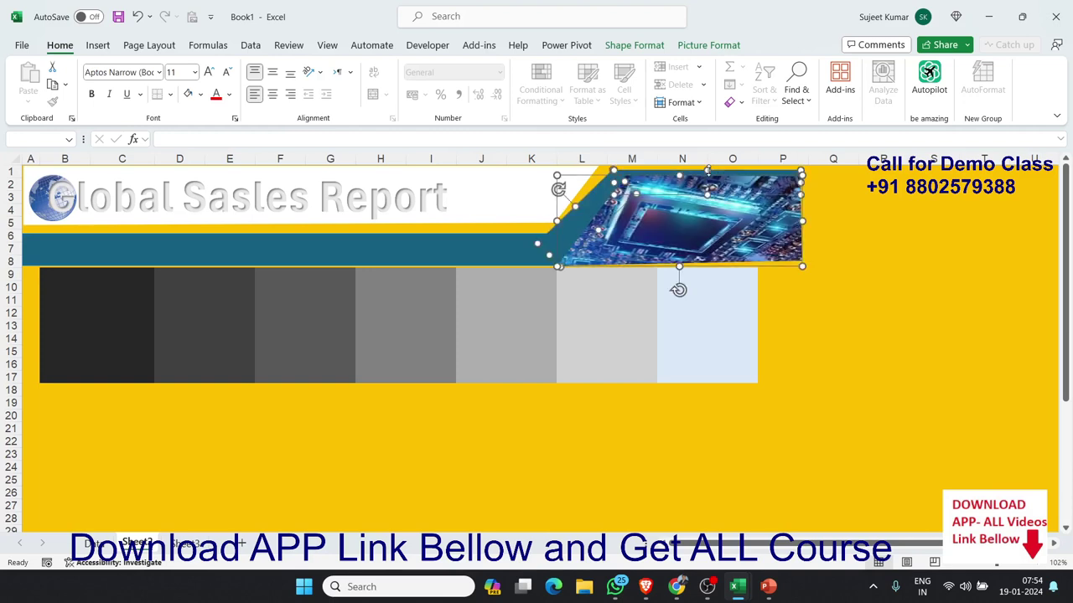
pyautogui.click(792, 289)
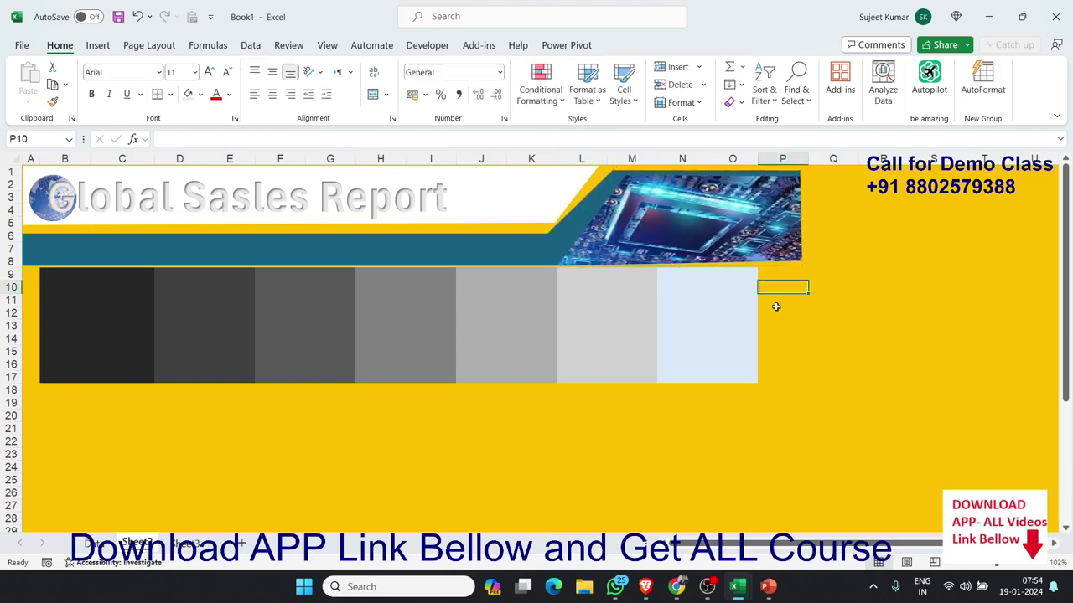
pyautogui.click(569, 193)
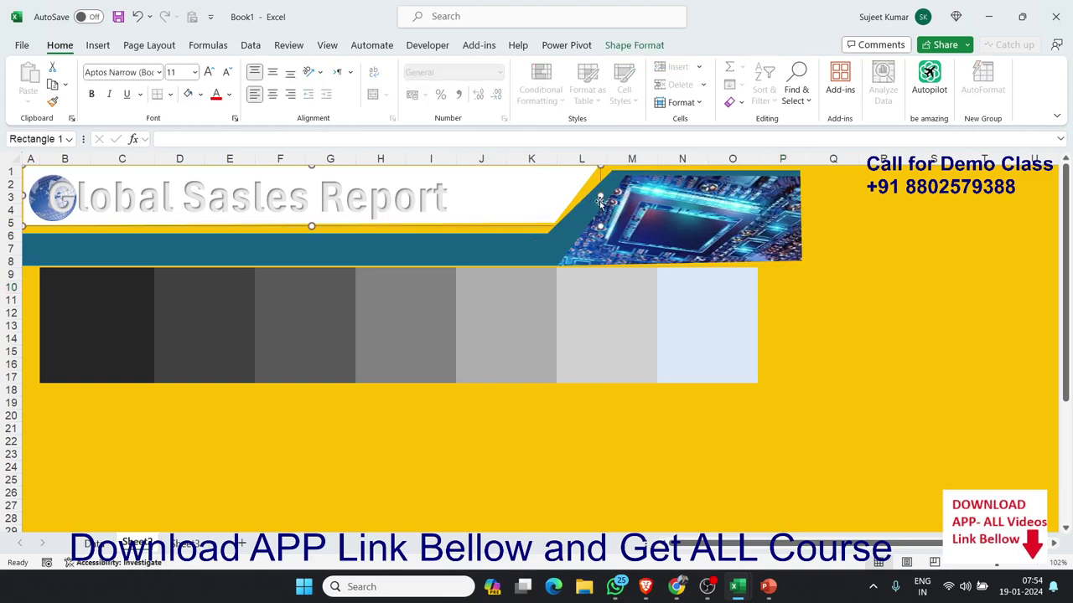
pyautogui.moveTo(600, 195)
pyautogui.mouseDown()
pyautogui.moveTo(581, 205)
pyautogui.moveTo(592, 205)
pyautogui.moveTo(610, 165)
pyautogui.moveTo(632, 160)
pyautogui.mouseUp()
pyautogui.click(611, 175)
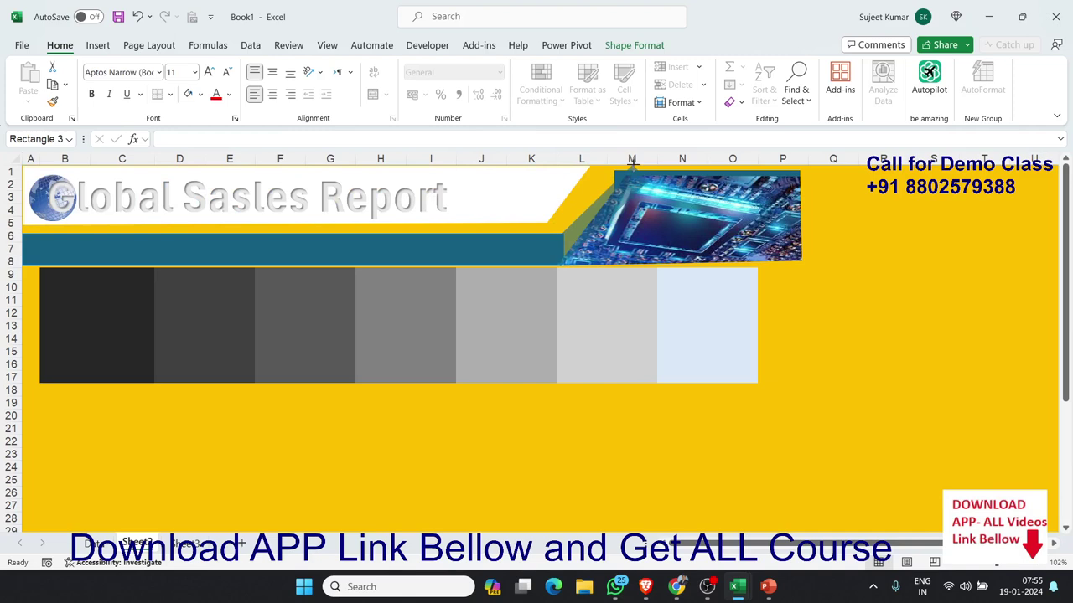
# - Nudge the top teal bar up-right and move the circuit picture back onto it
pyautogui.moveTo(632, 165); pyautogui.dragTo(718, 232)
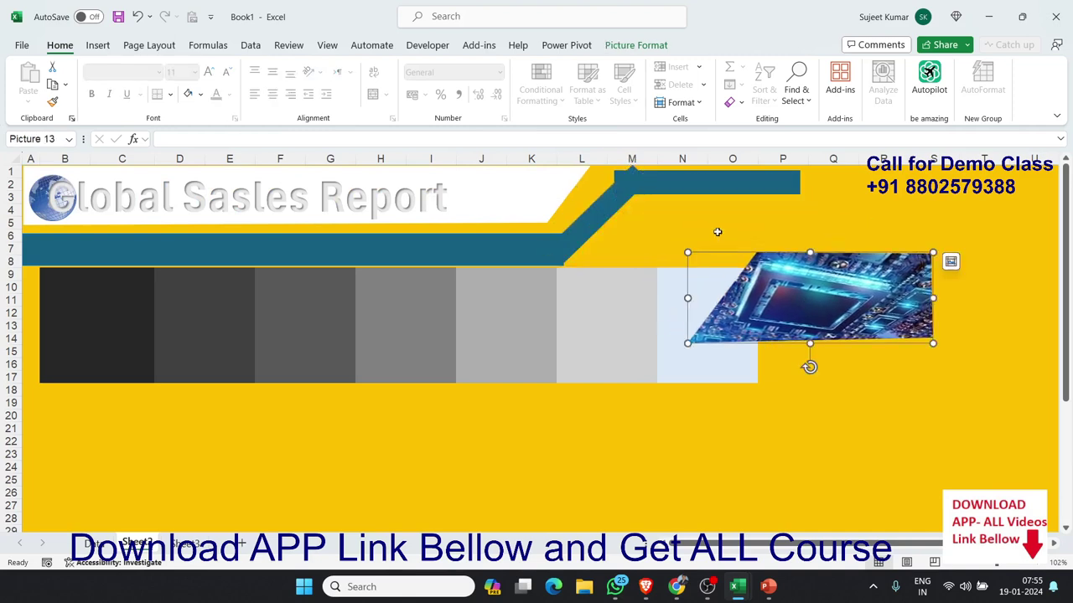
pyautogui.click(593, 238)
pyautogui.click(670, 189)
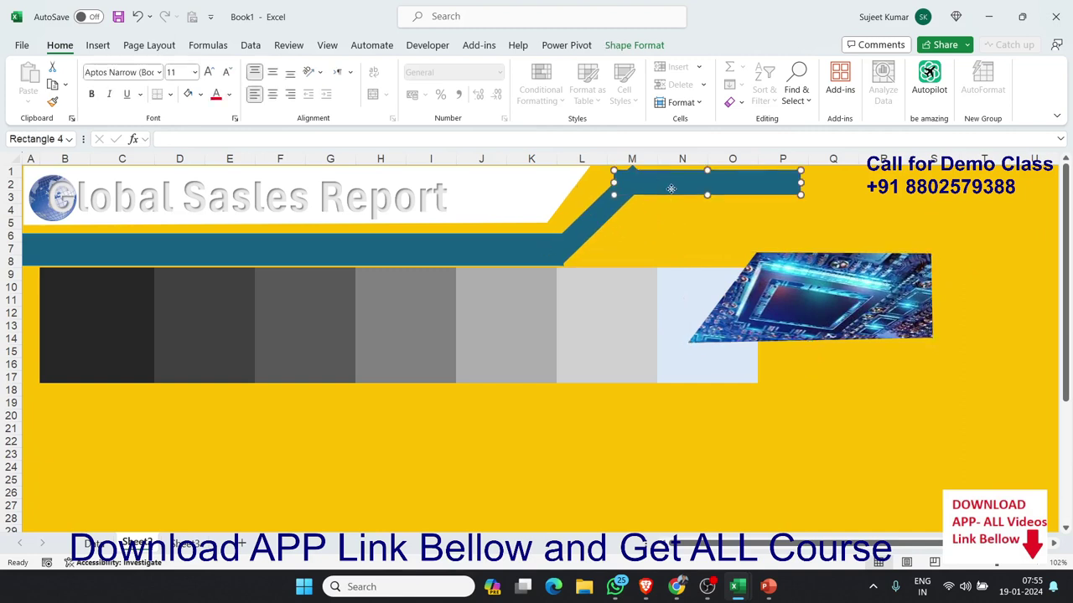
pyautogui.moveTo(672, 189); pyautogui.dragTo(687, 185)
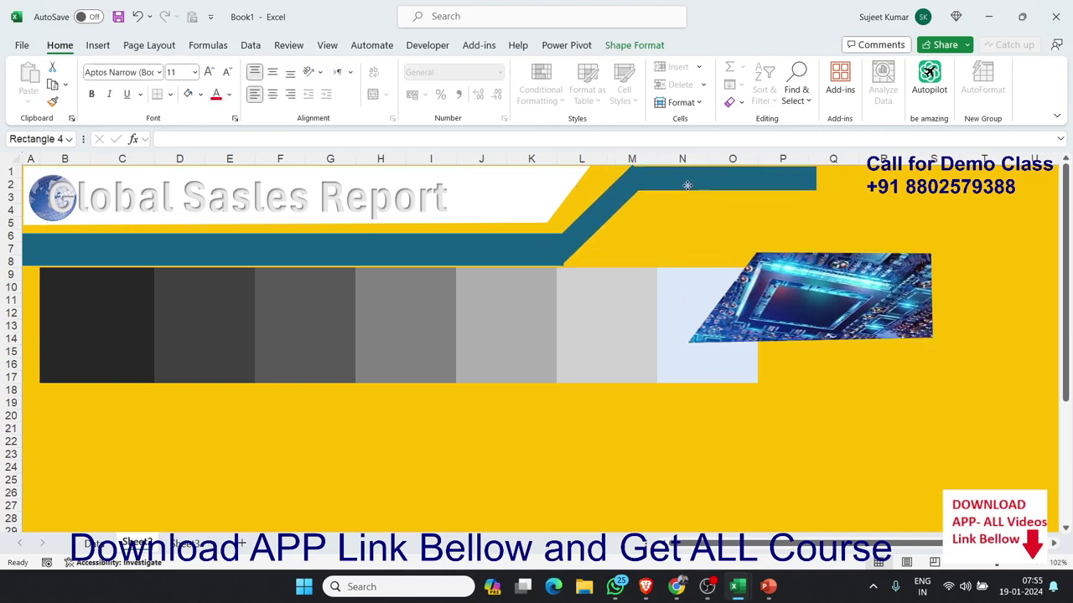
pyautogui.click(682, 220)
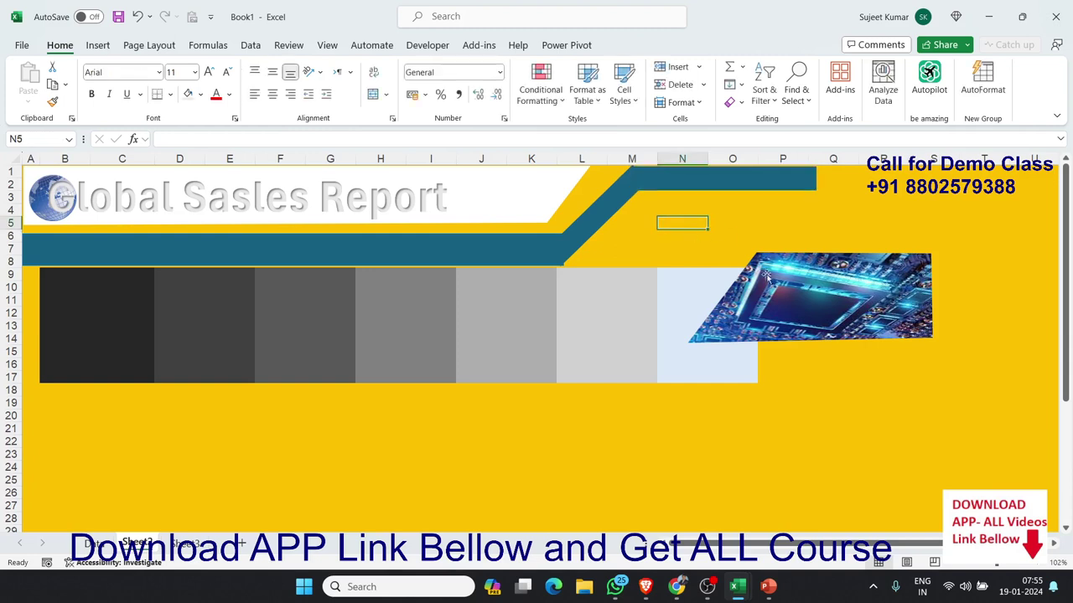
pyautogui.click(785, 283)
pyautogui.moveTo(784, 283); pyautogui.dragTo(671, 223)
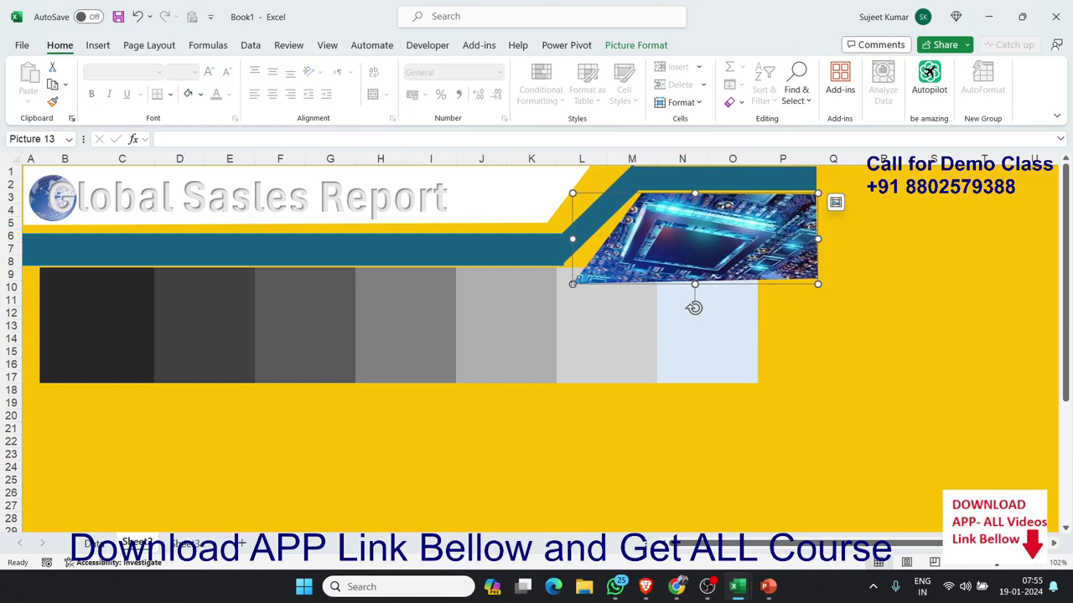
# - Resize the chip picture, widening it left and adjusting its height, to fill the right-hand teal area
pyautogui.moveTo(573, 284); pyautogui.dragTo(596, 275)
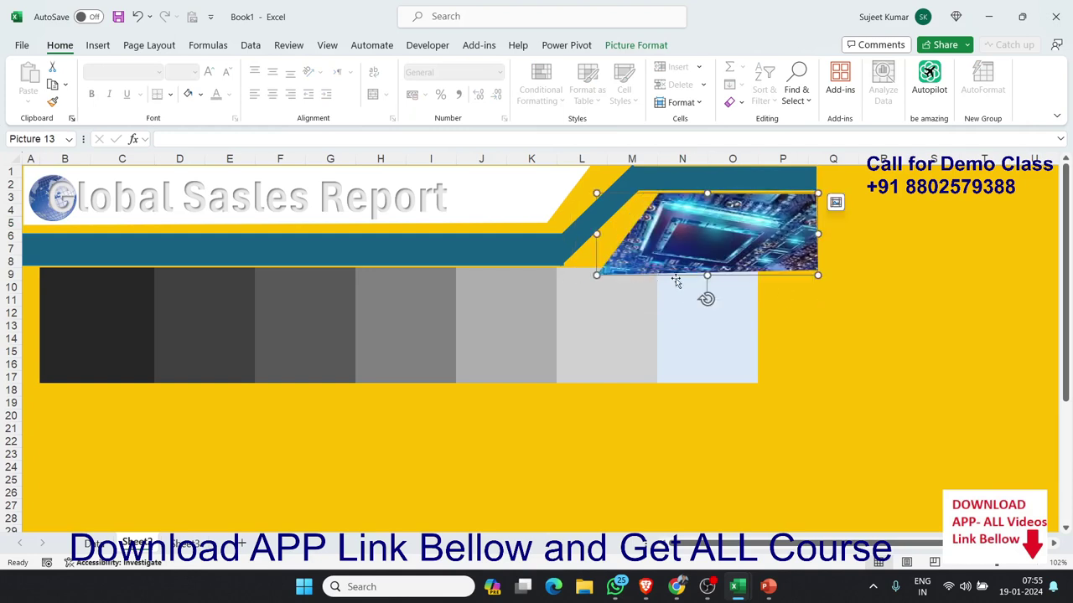
pyautogui.moveTo(706, 274); pyautogui.dragTo(698, 257)
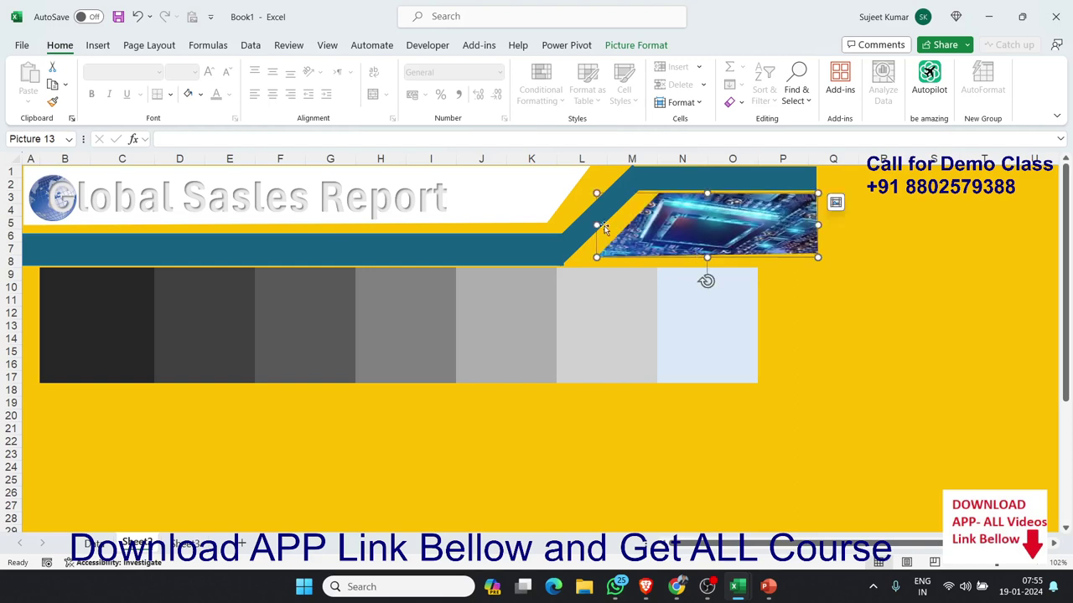
pyautogui.moveTo(596, 225); pyautogui.dragTo(581, 225)
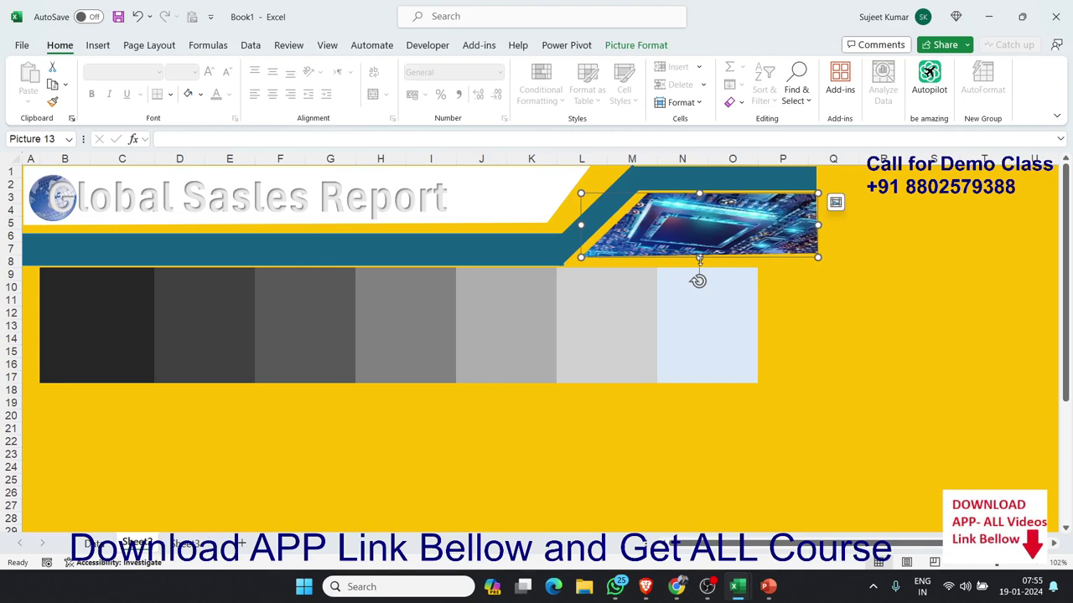
pyautogui.moveTo(698, 258); pyautogui.dragTo(698, 264)
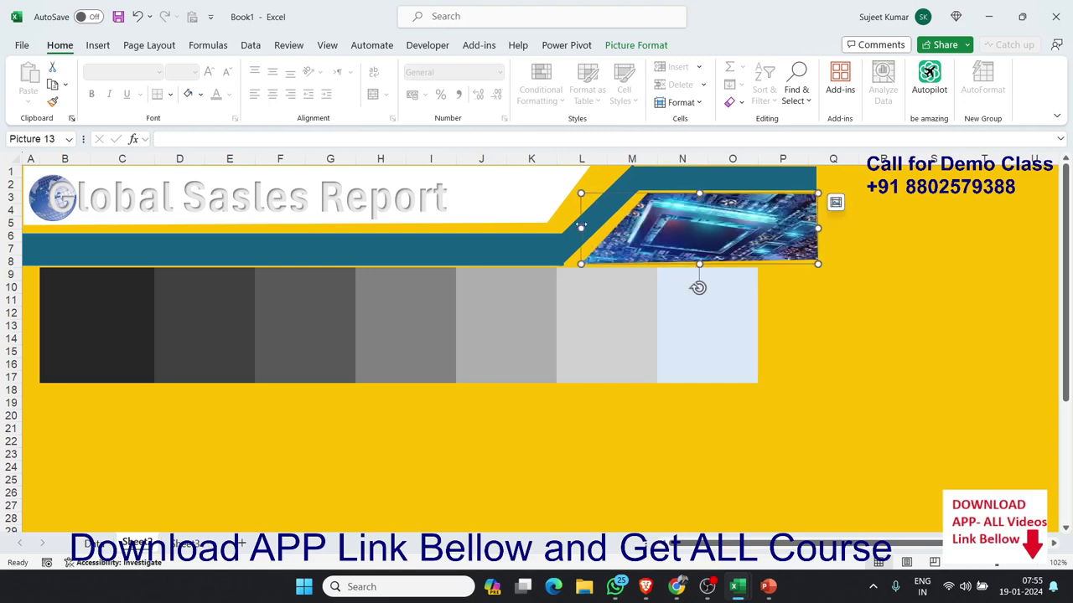
pyautogui.moveTo(580, 226); pyautogui.dragTo(560, 226)
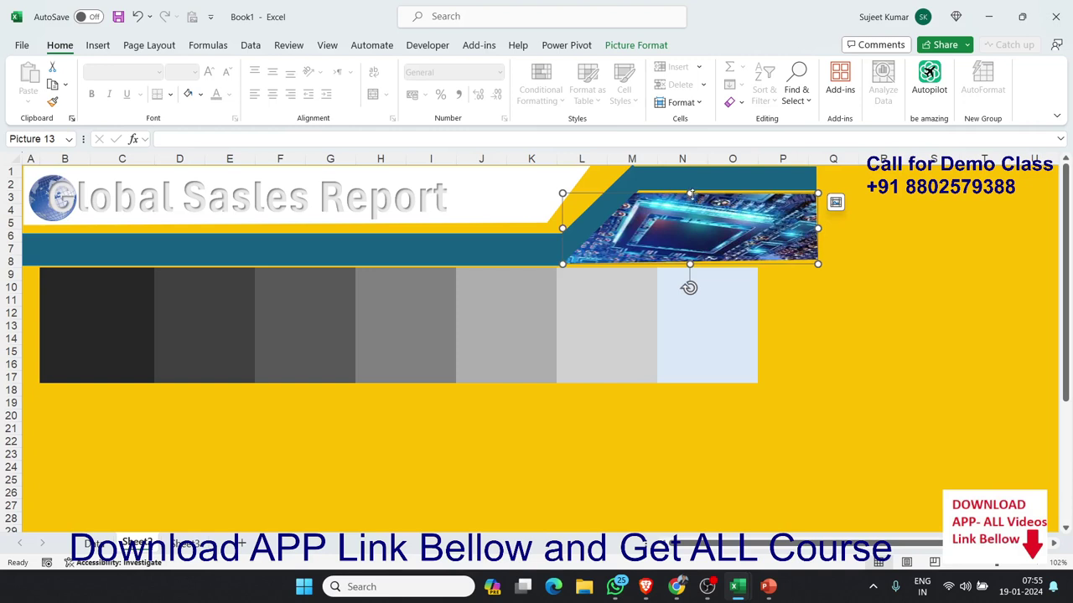
pyautogui.moveTo(690, 192); pyautogui.dragTo(690, 188)
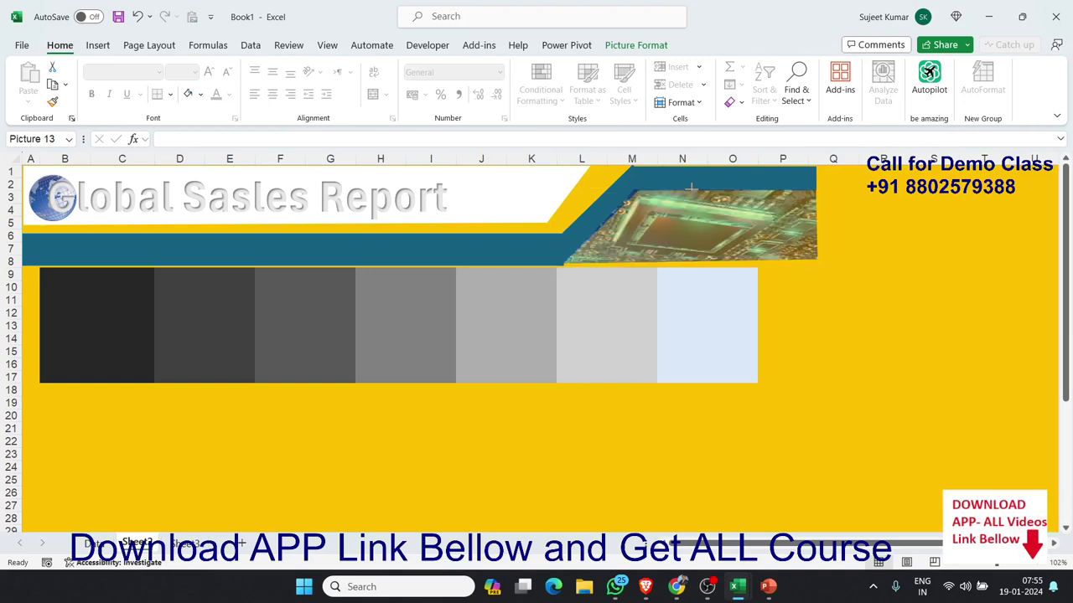
pyautogui.click(821, 306)
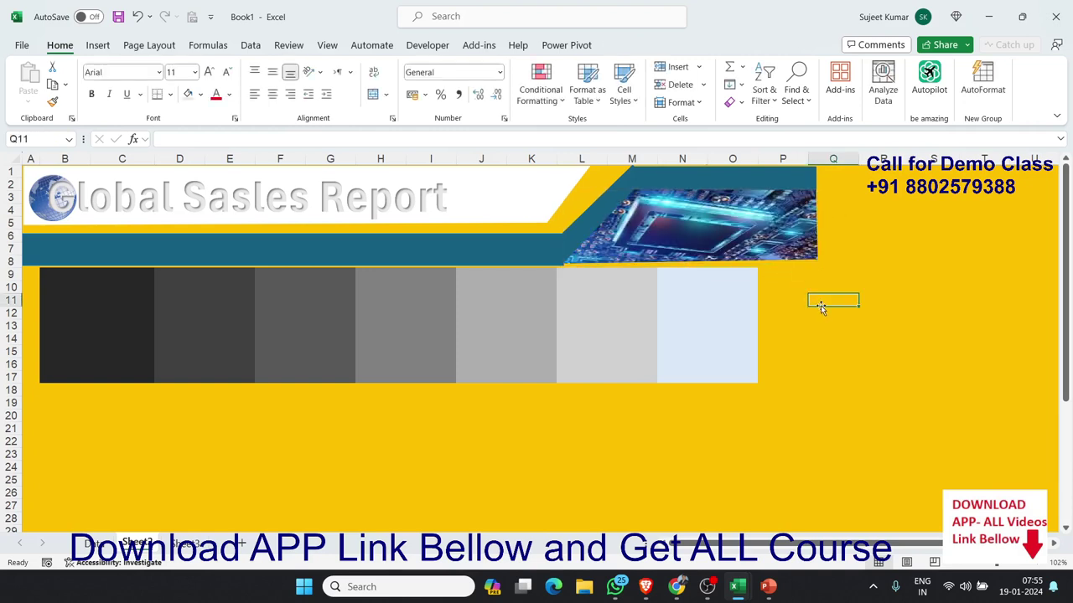
pyautogui.click(624, 257)
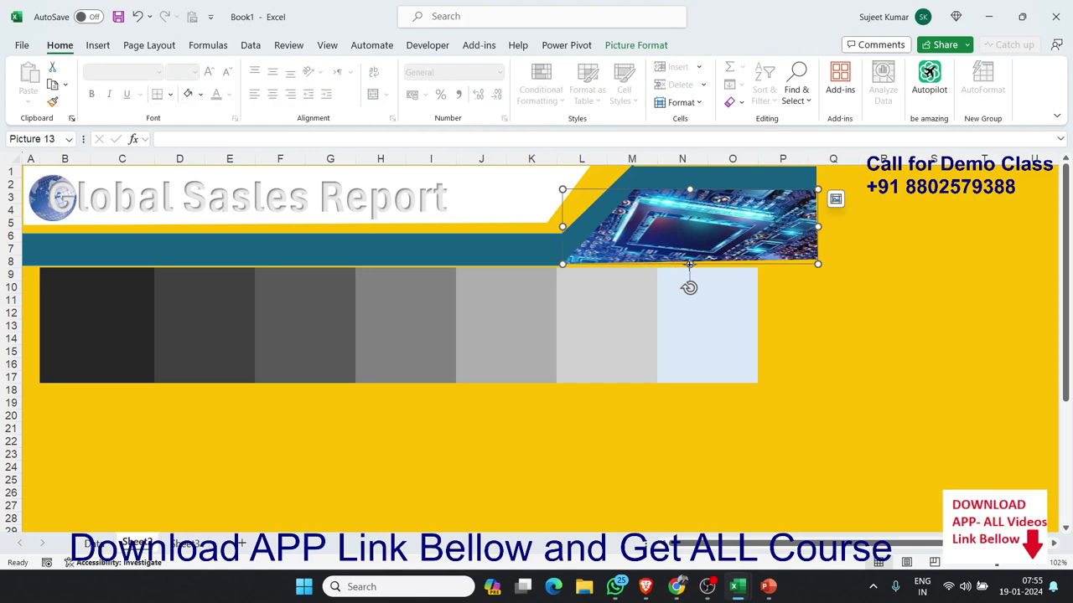
pyautogui.moveTo(689, 264); pyautogui.dragTo(687, 266)
pyautogui.click(807, 300)
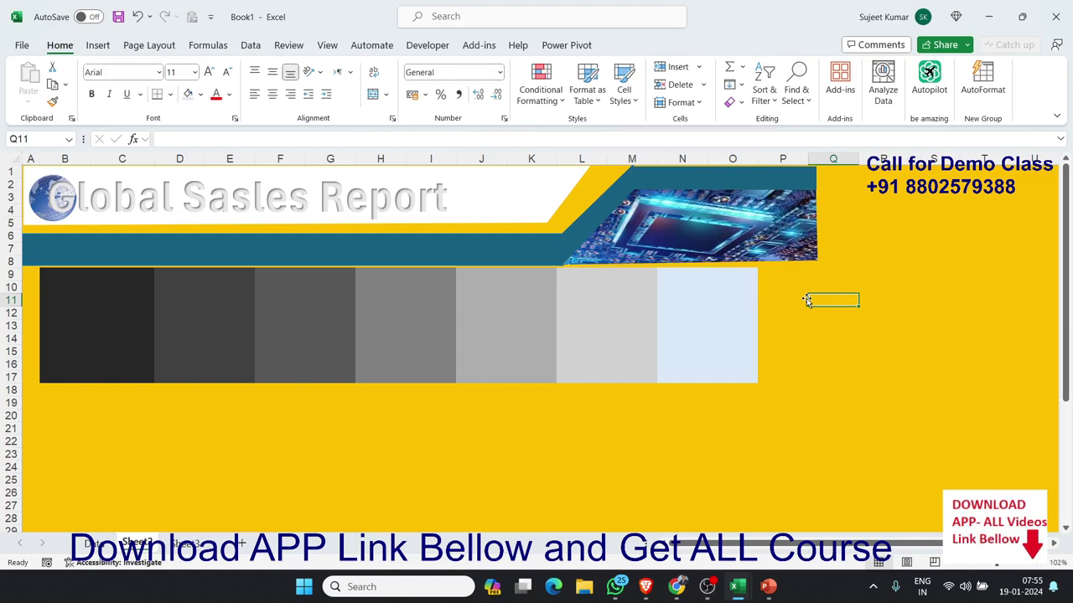
# - Edit the white banner's points, dragging its slanted top-right corner right, widening it to 21.7 cm
pyautogui.click(595, 216)
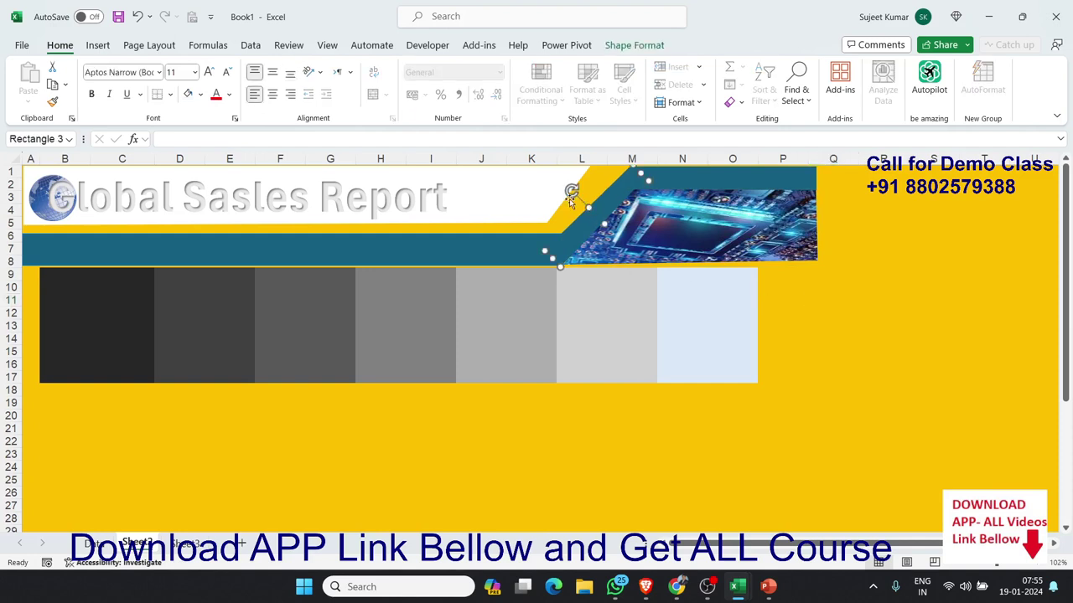
pyautogui.click(544, 190)
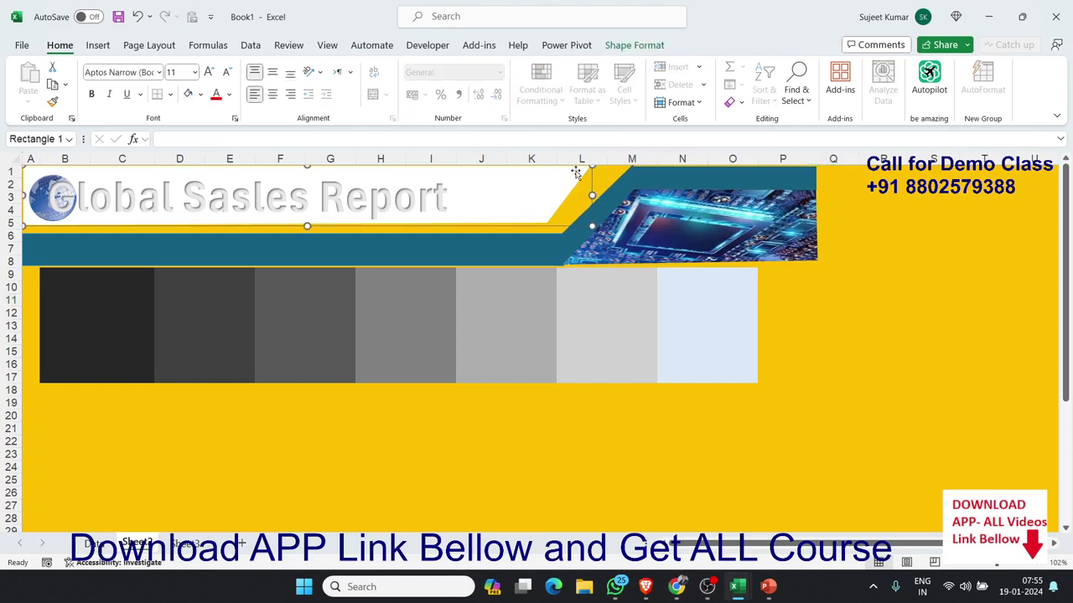
pyautogui.click(630, 45)
pyautogui.click(147, 66)
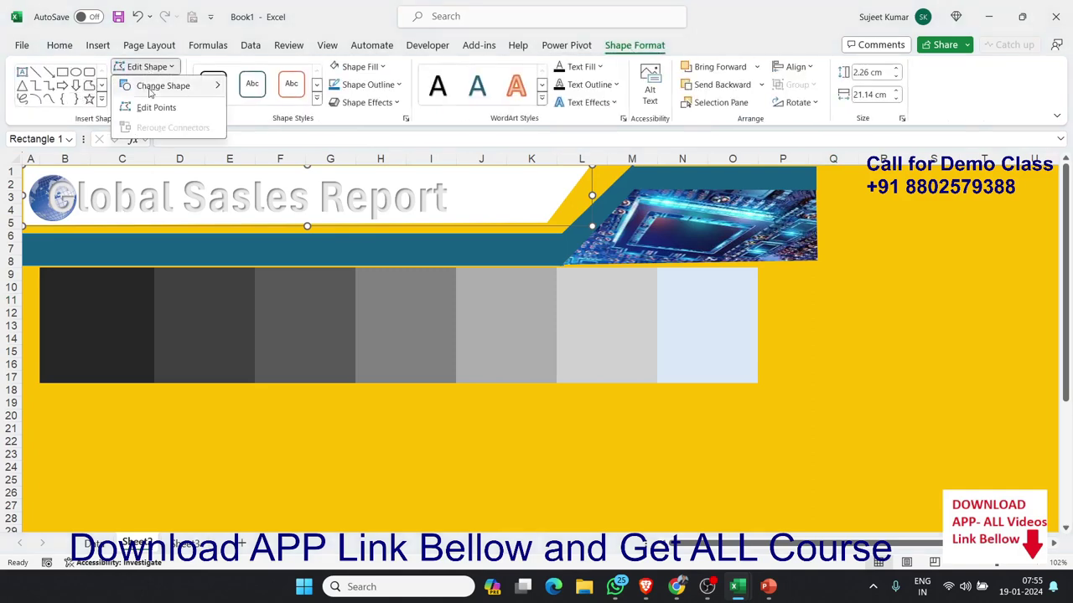
pyautogui.click(142, 108)
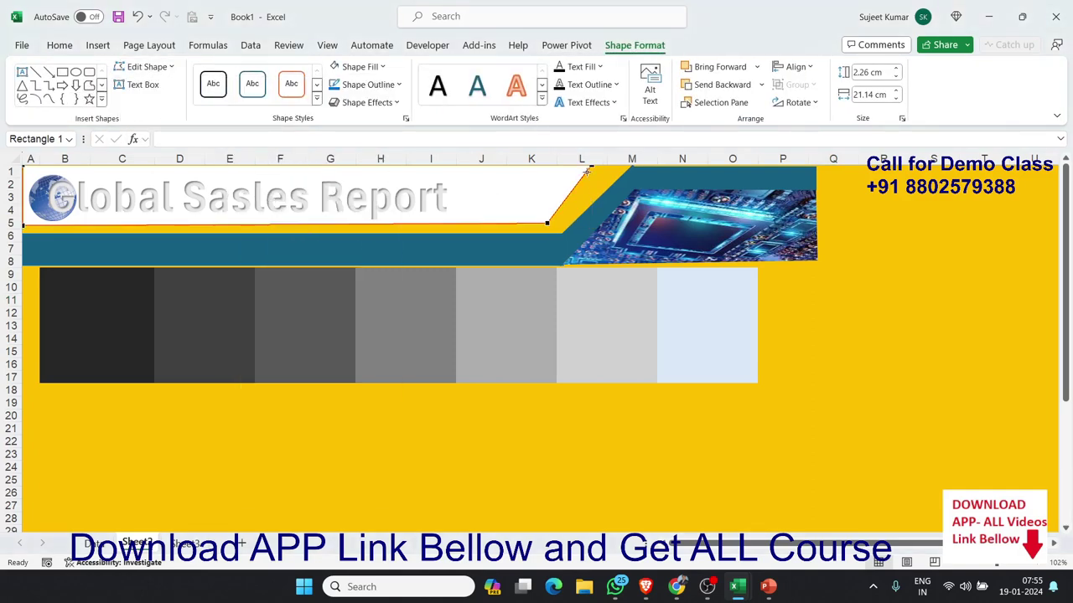
pyautogui.moveTo(590, 167); pyautogui.dragTo(607, 169)
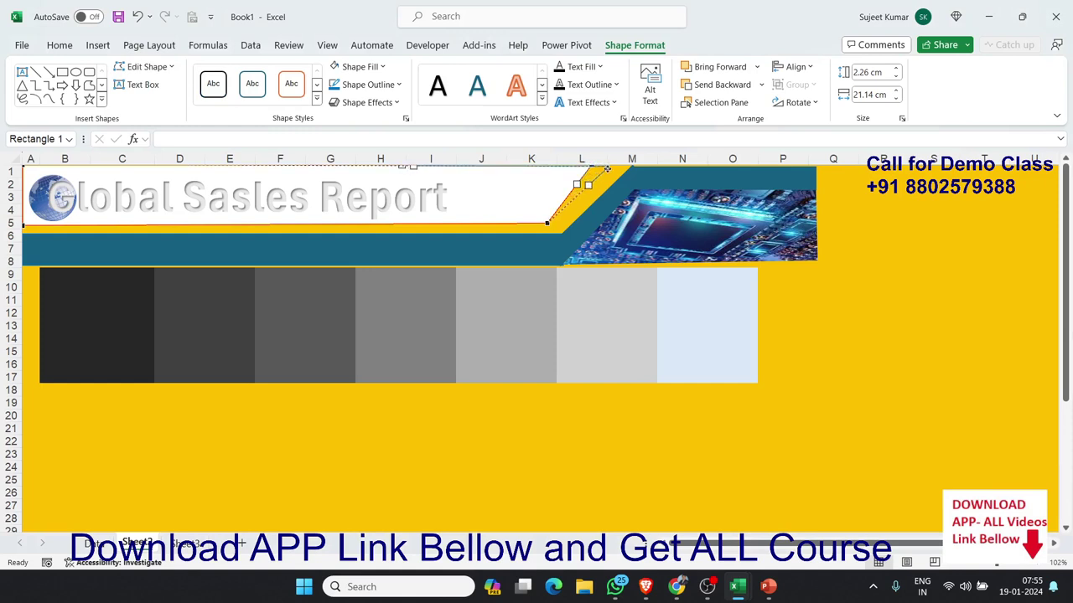
pyautogui.moveTo(607, 169); pyautogui.dragTo(606, 168)
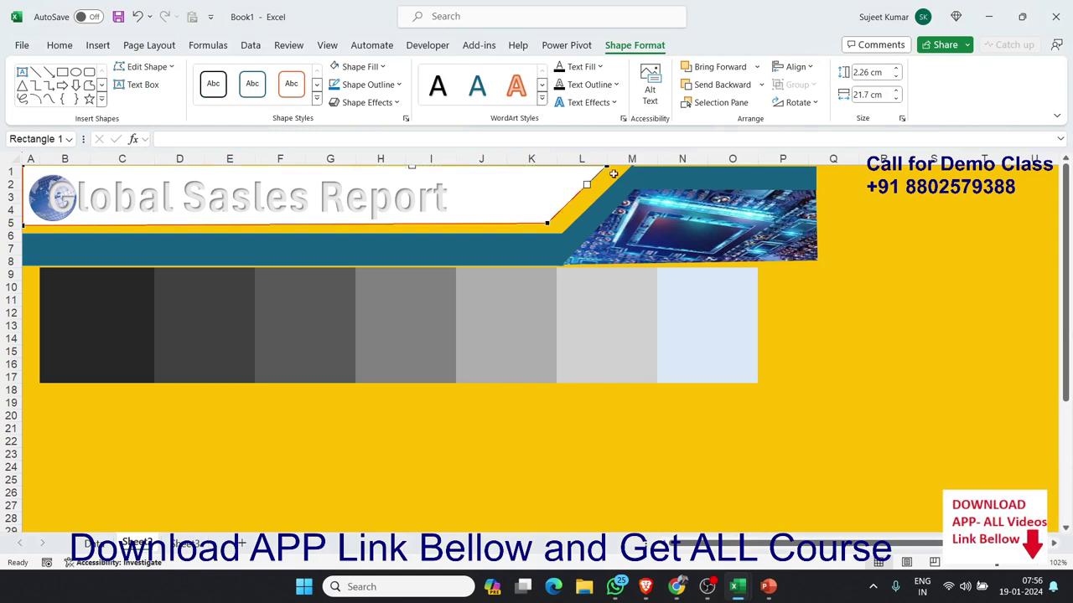
pyautogui.click(780, 334)
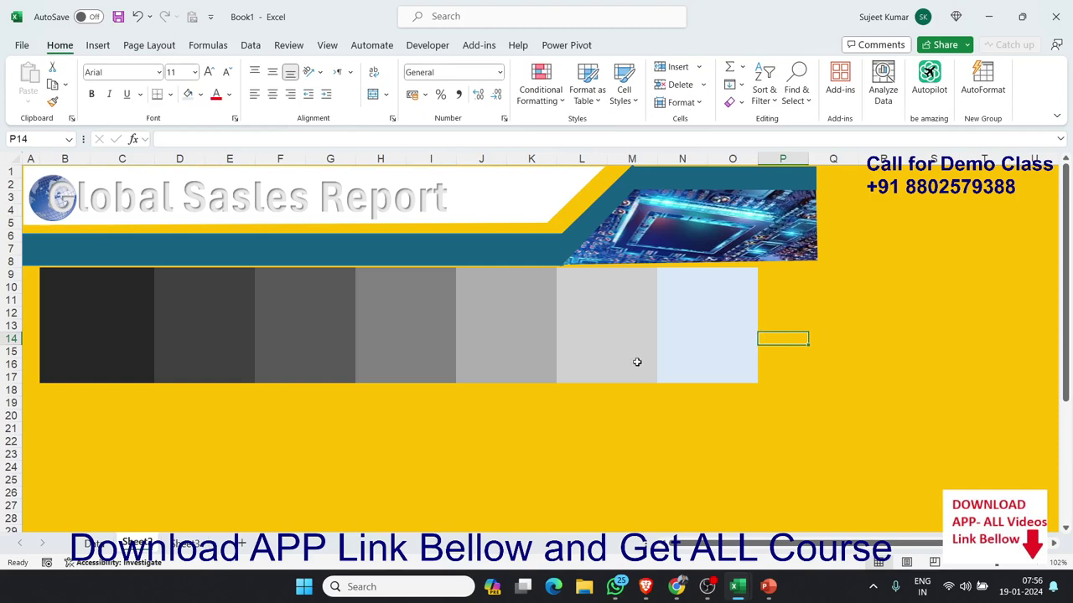
# - Compare against the Power BI reference dashboard, then return to the report sheet's Insert tools
pyautogui.click(186, 544)
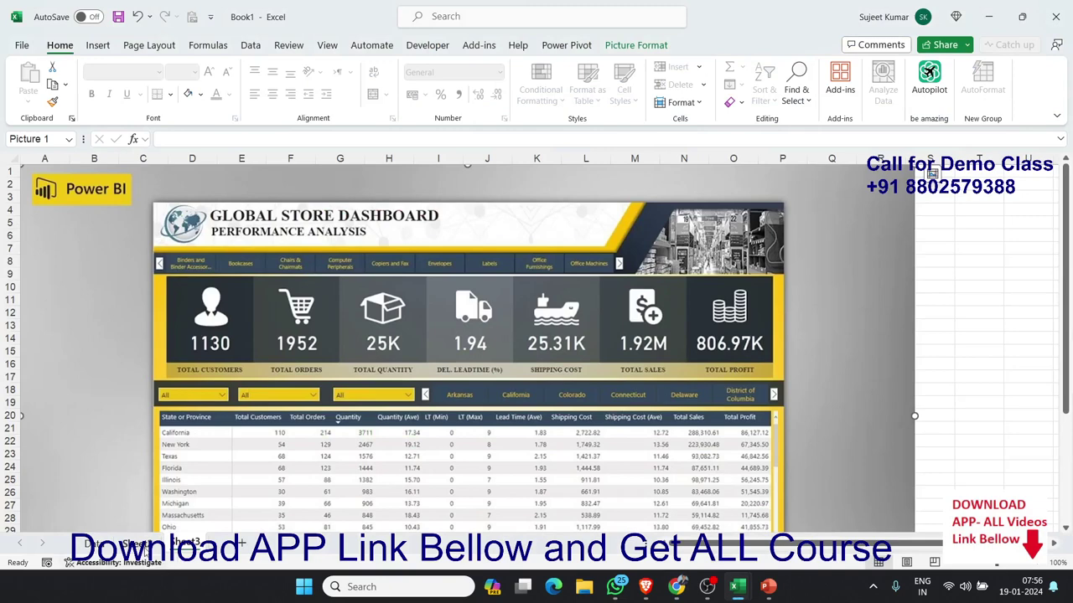
pyautogui.click(143, 545)
pyautogui.click(97, 45)
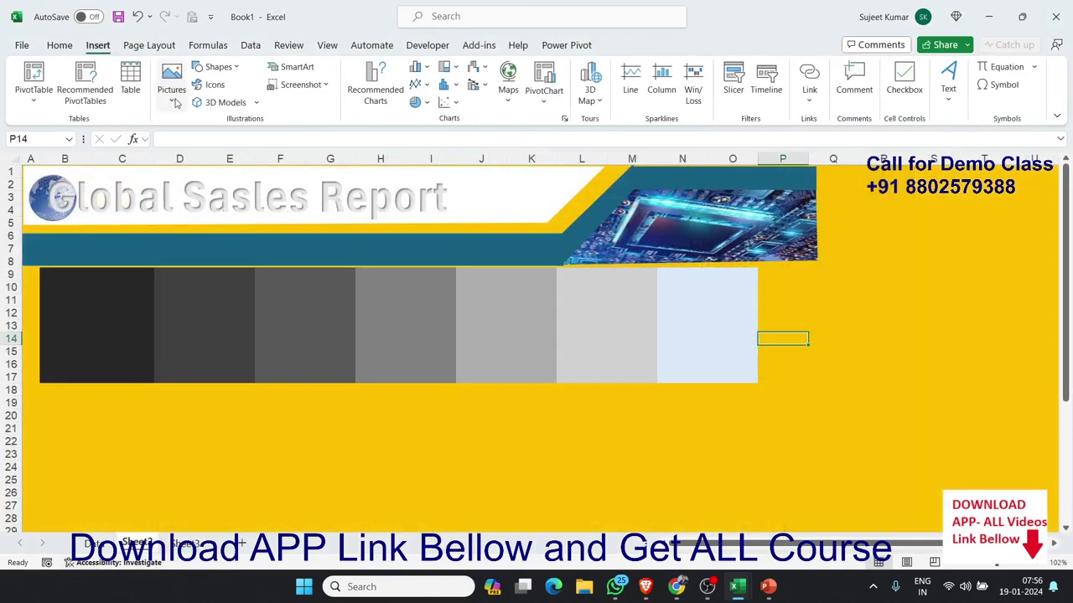
# - Open the stock icon library and browse the Illustrations, Stickers and Cutout People collections
pyautogui.click(216, 85)
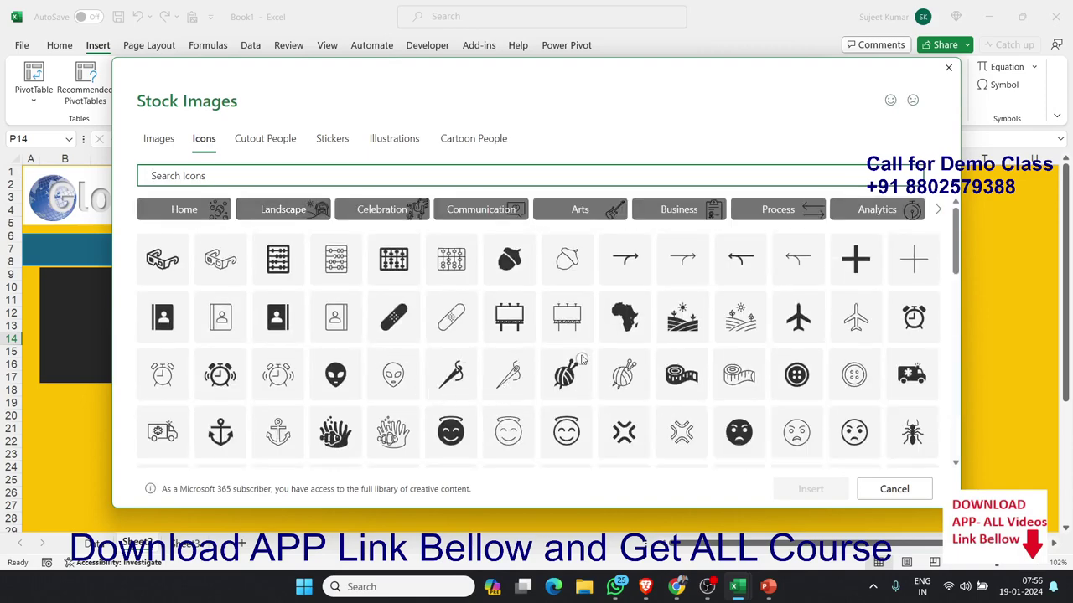
pyautogui.scroll(-3, 604, 350)
pyautogui.scroll(-3, 623, 352)
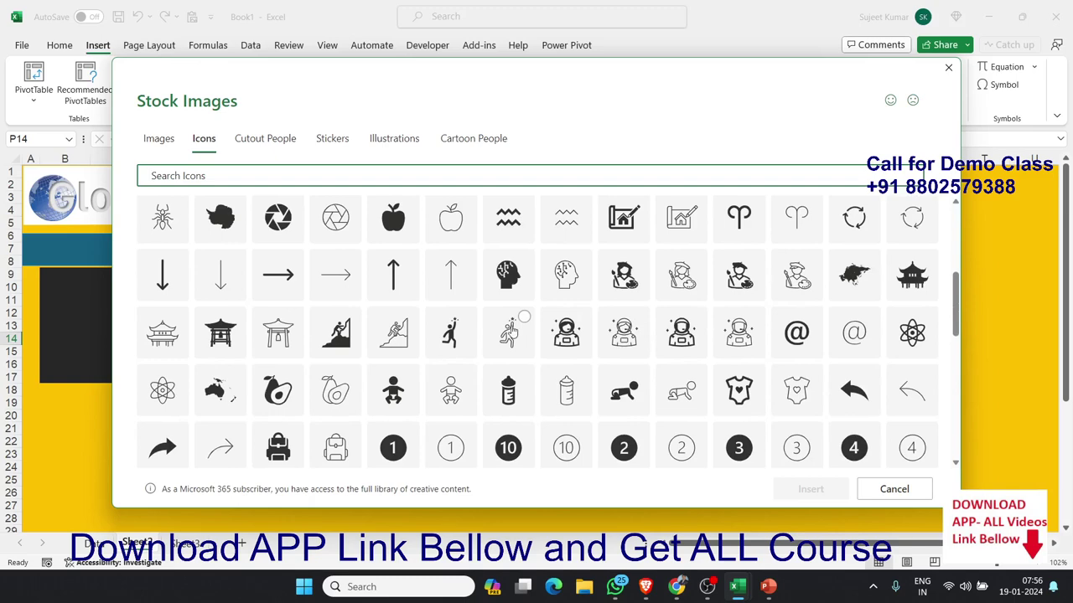
pyautogui.scroll(-1, 517, 323)
pyautogui.scroll(-3, 511, 333)
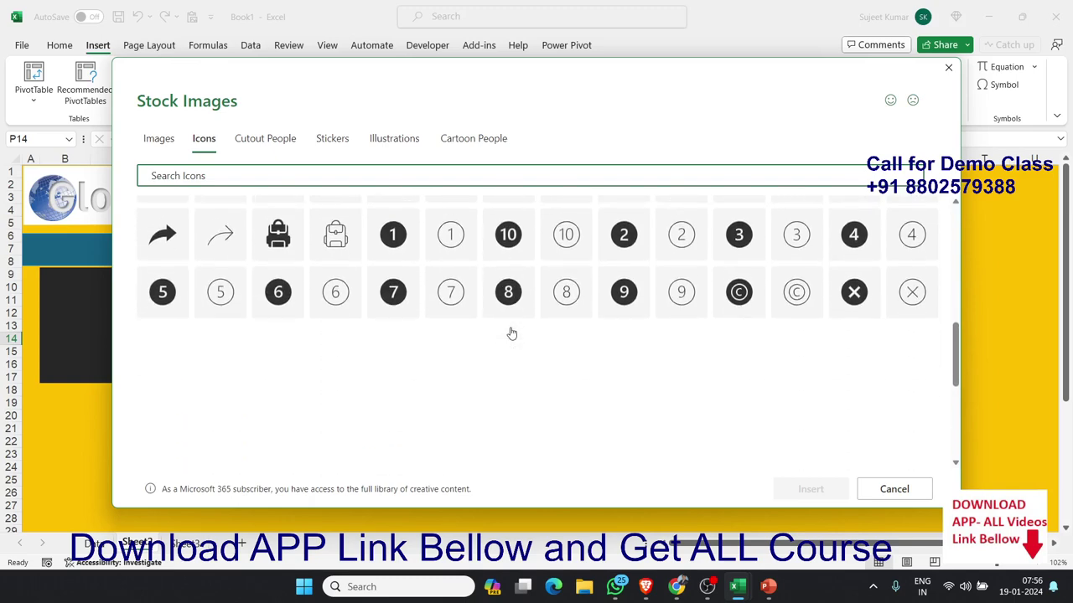
pyautogui.scroll(-2, 510, 333)
pyautogui.scroll(2, 510, 331)
pyautogui.scroll(10, 509, 331)
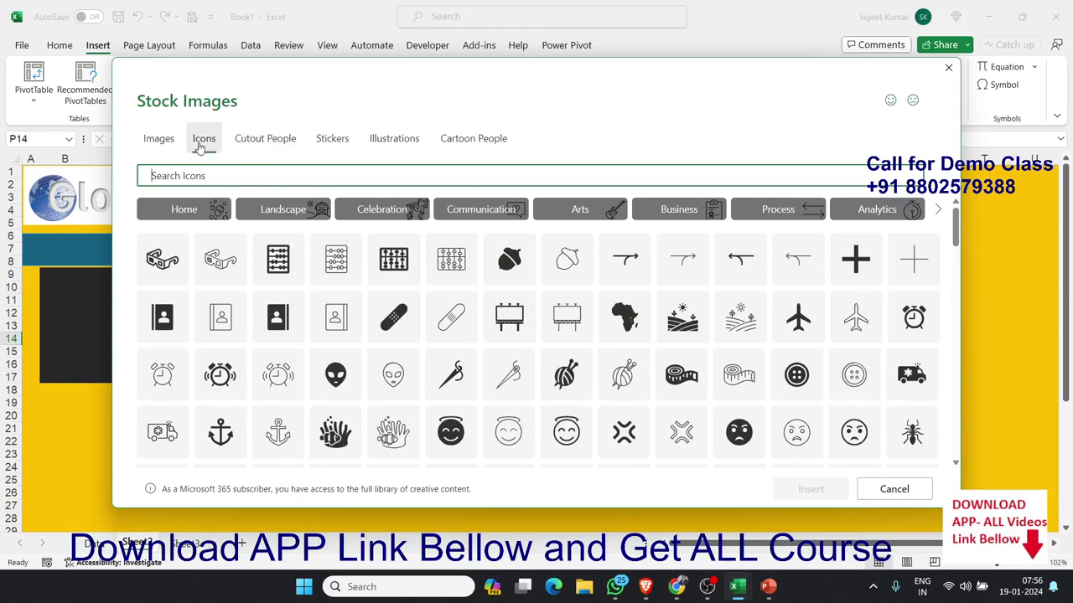
pyautogui.click(386, 144)
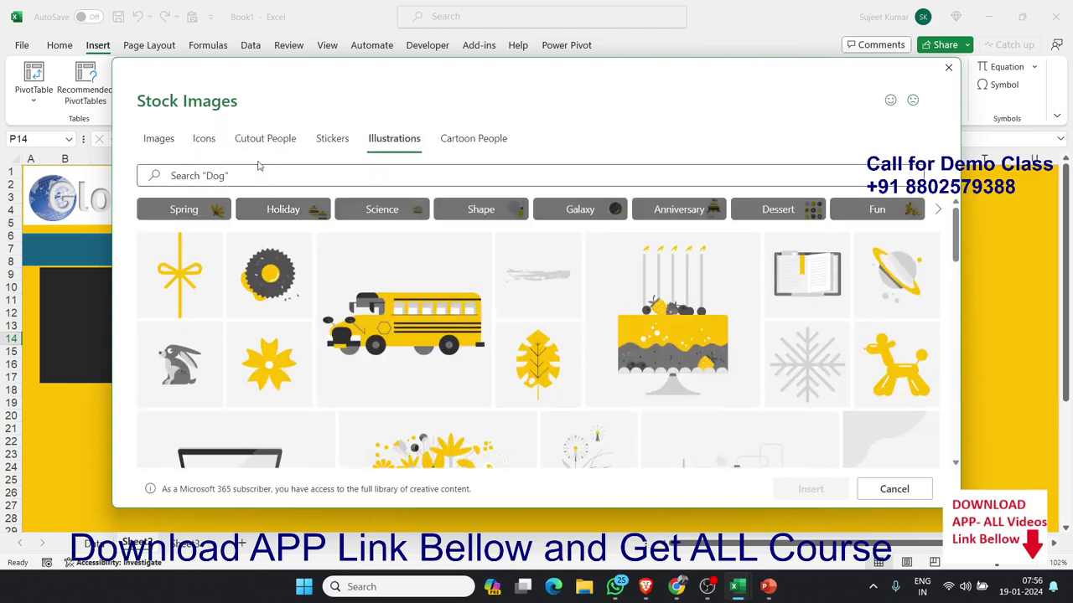
pyautogui.click(331, 139)
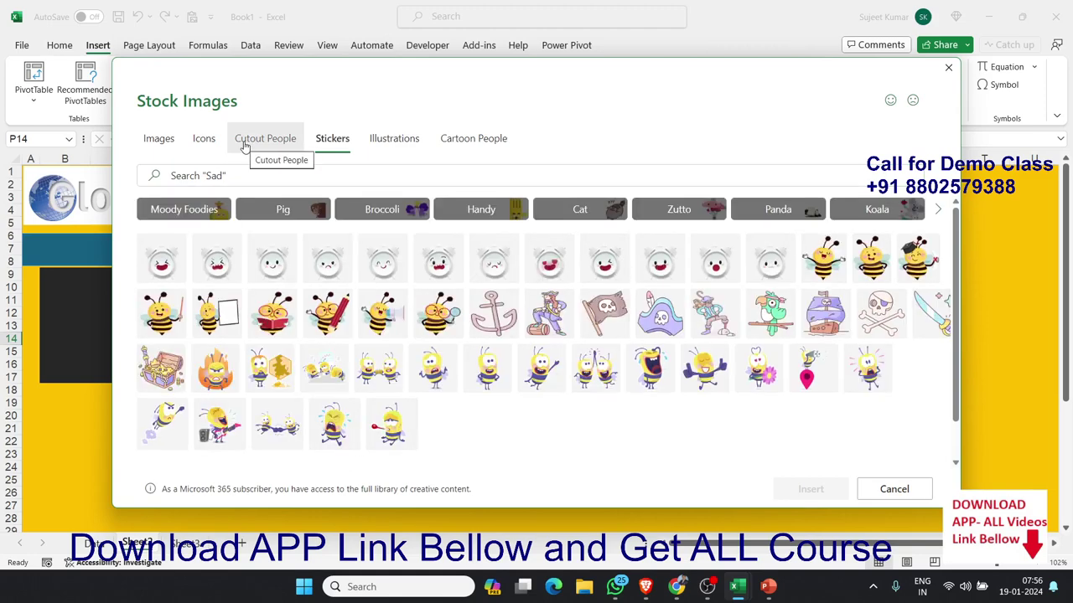
pyautogui.click(246, 144)
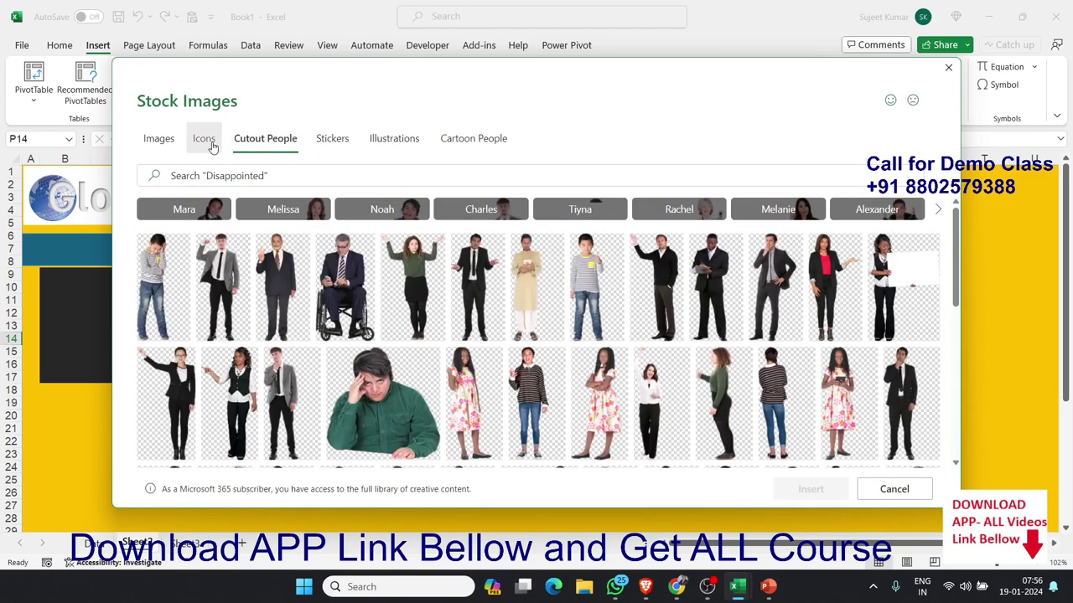
pyautogui.click(205, 140)
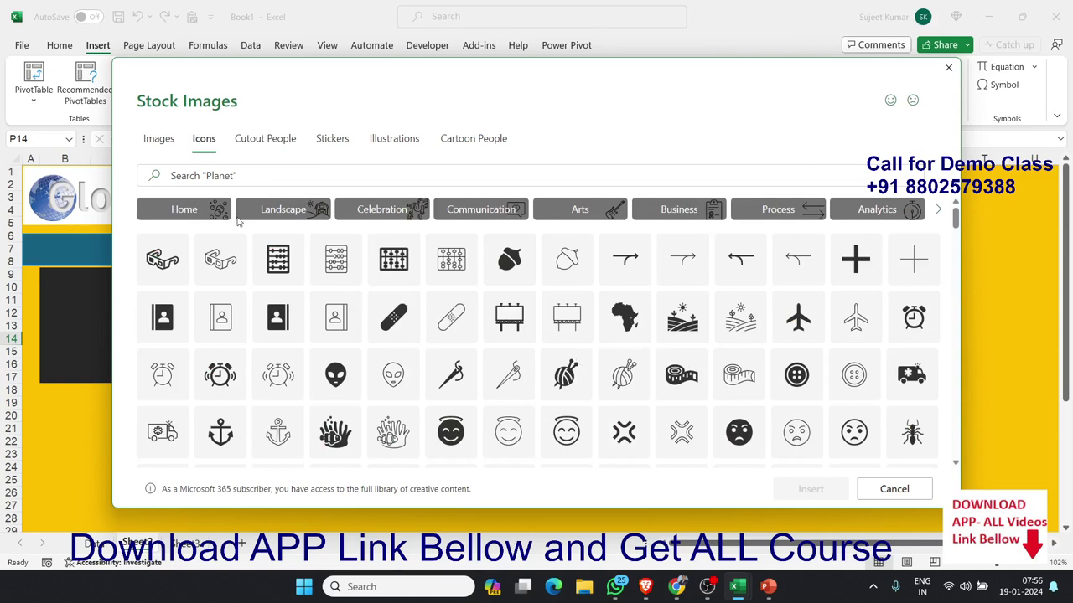
# - Search icons for 'customer' and insert the outline person icon
pyautogui.click(263, 175)
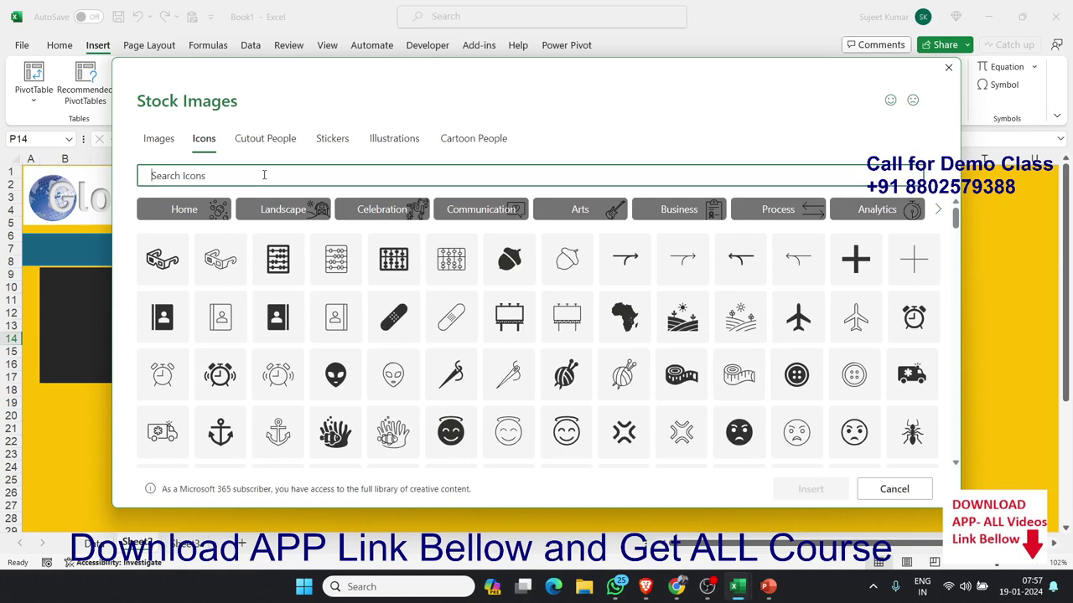
pyautogui.write('customer')
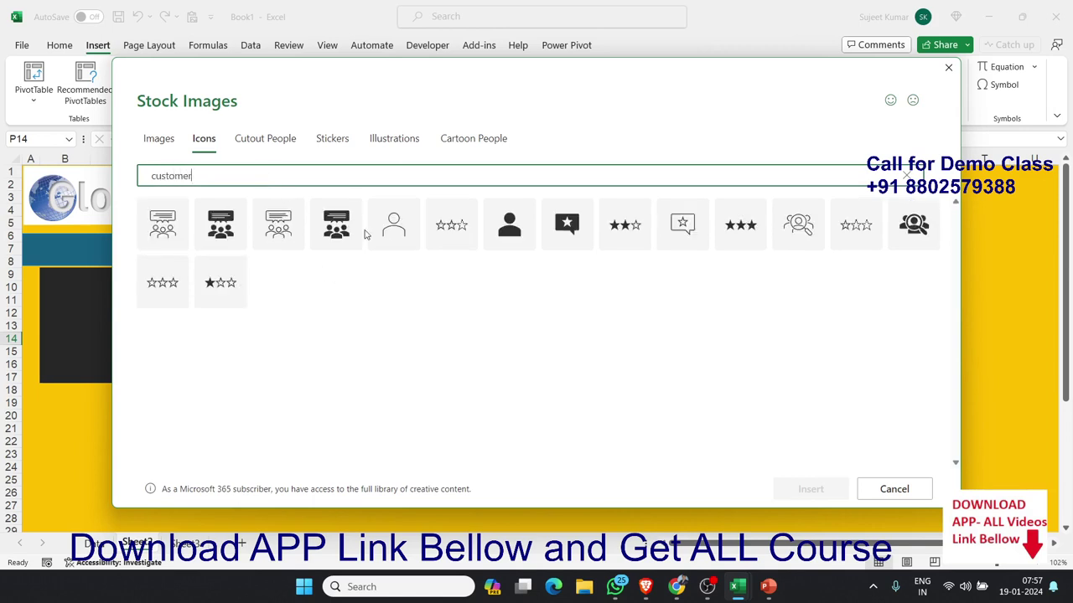
pyautogui.click(397, 233)
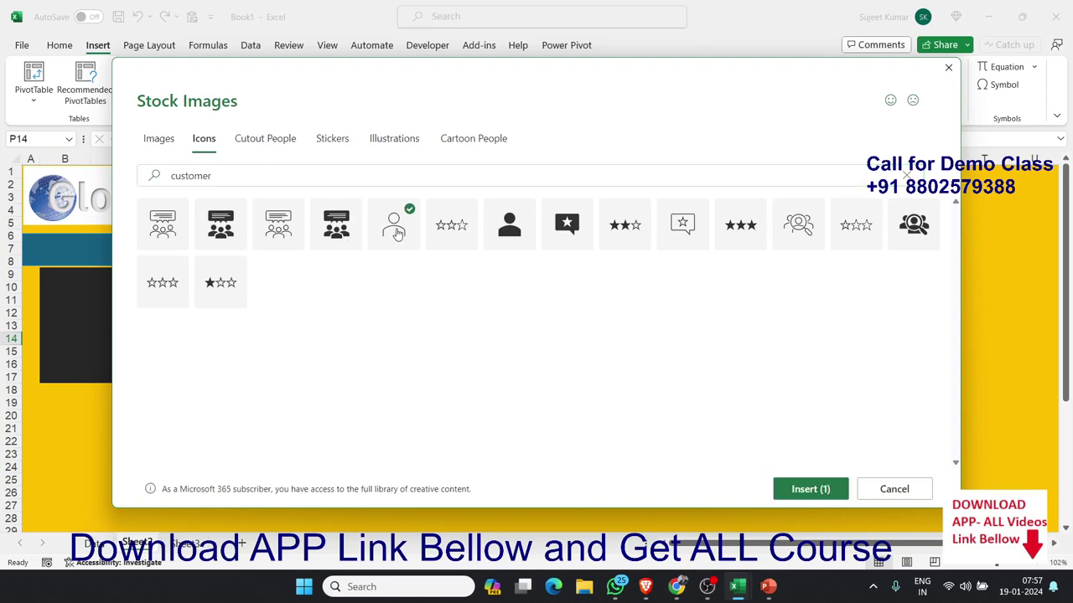
pyautogui.click(812, 491)
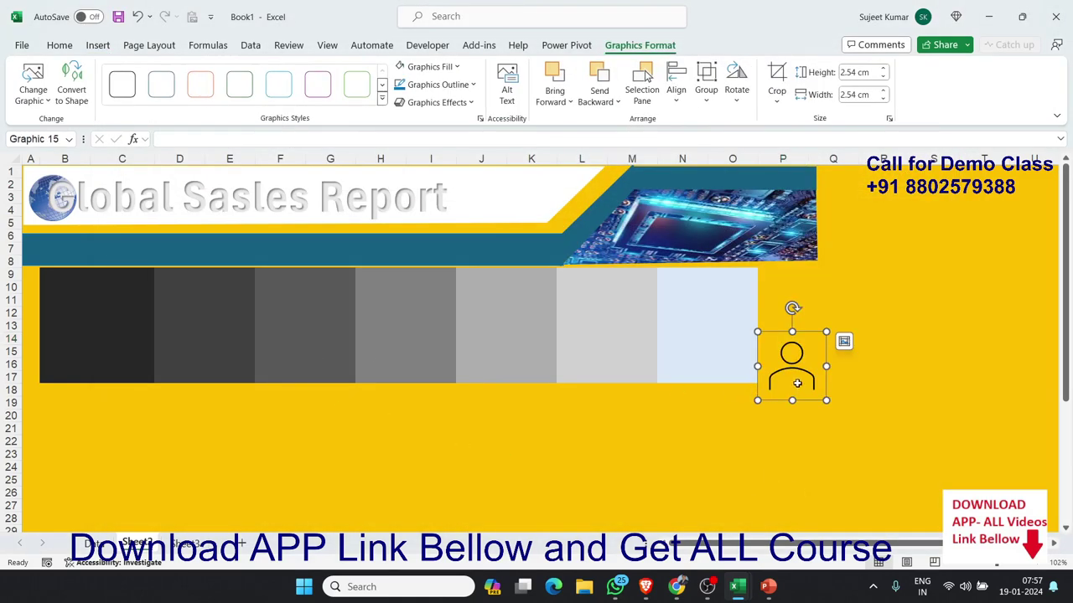
# - Move the person icon onto the first dark tile and make its outline and fill white
pyautogui.moveTo(797, 383); pyautogui.dragTo(72, 319)
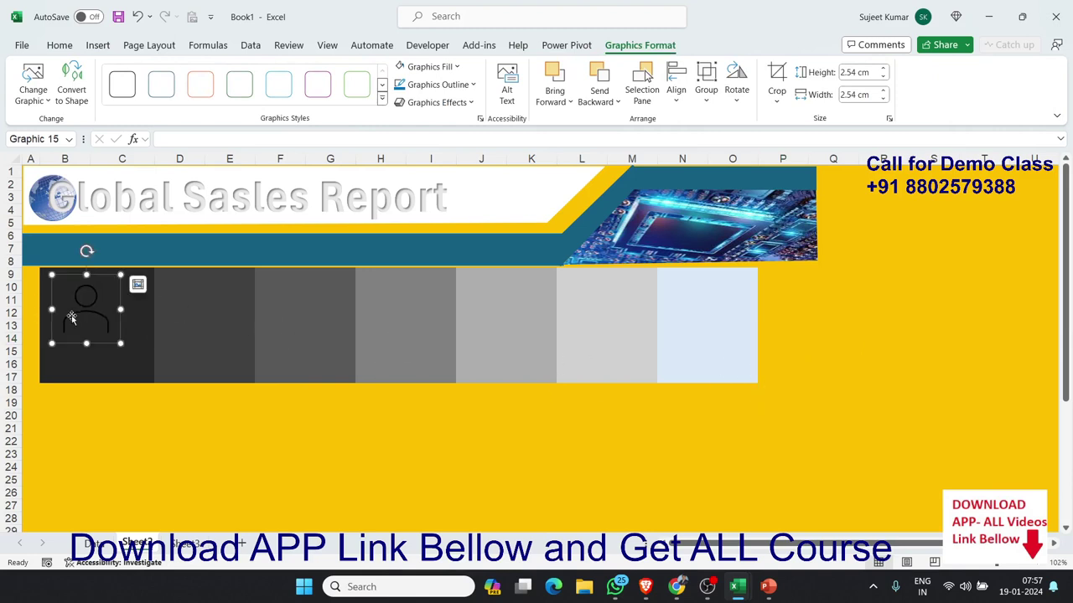
pyautogui.click(61, 45)
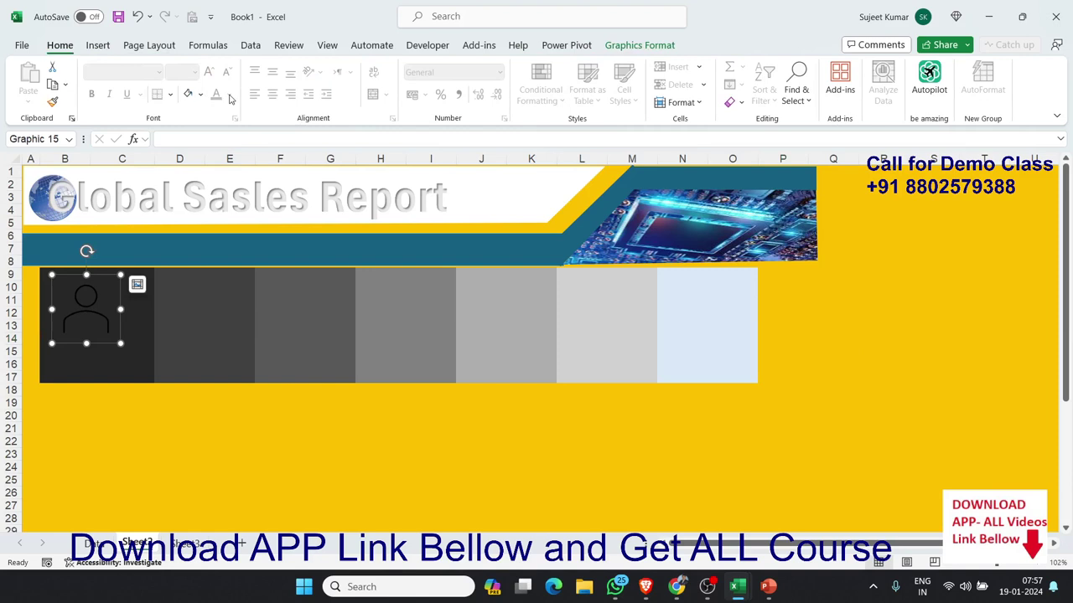
pyautogui.click(637, 46)
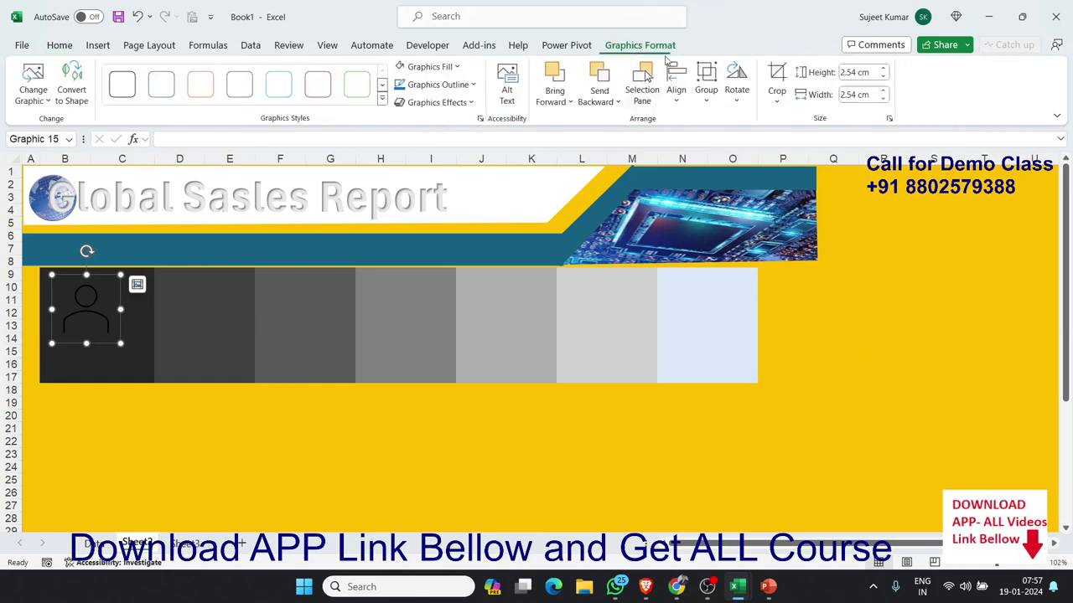
pyautogui.click(475, 85)
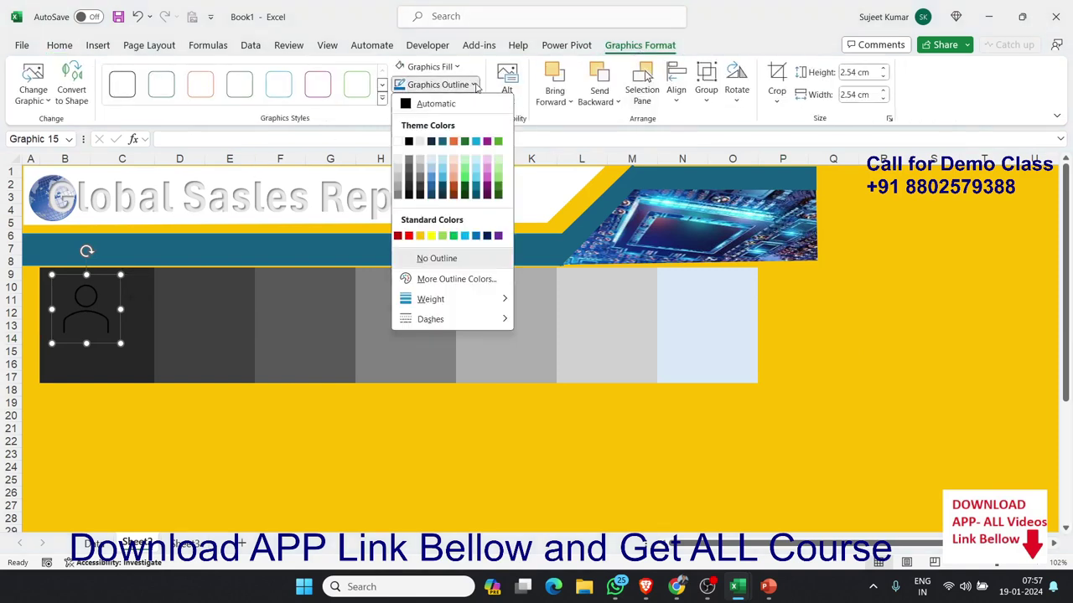
pyautogui.click(401, 141)
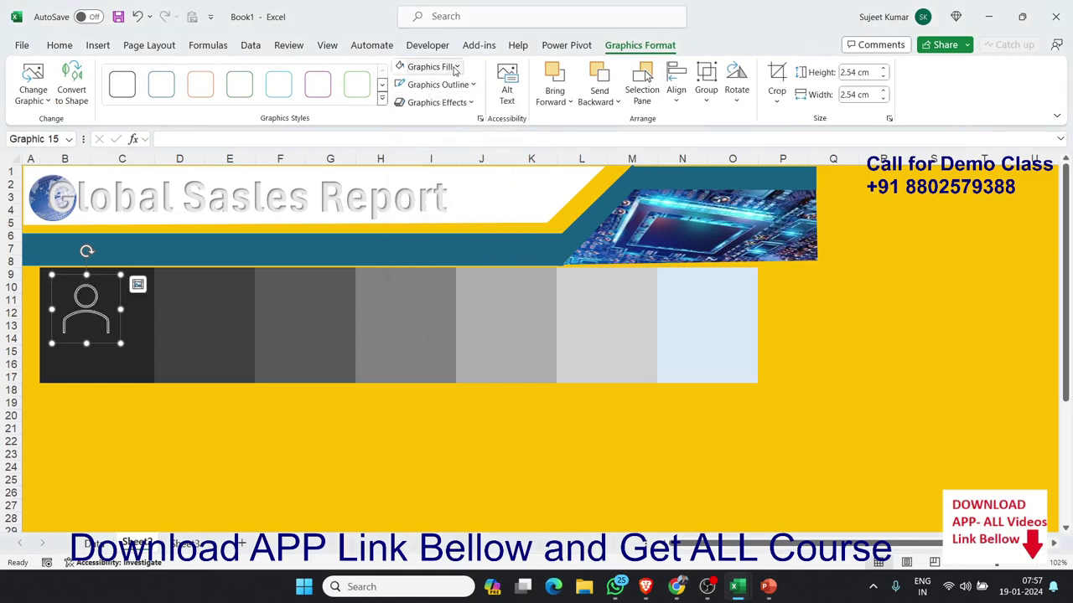
pyautogui.click(452, 72)
pyautogui.click(408, 125)
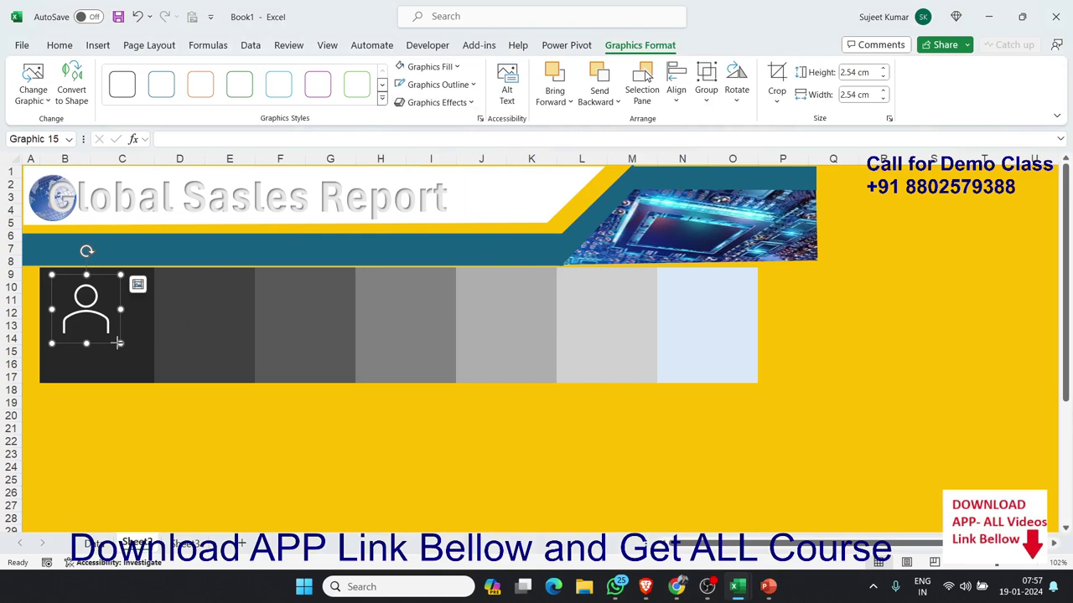
# - Nudge the person icon slightly within the first tile and compare with the reference sheet
pyautogui.click(95, 322)
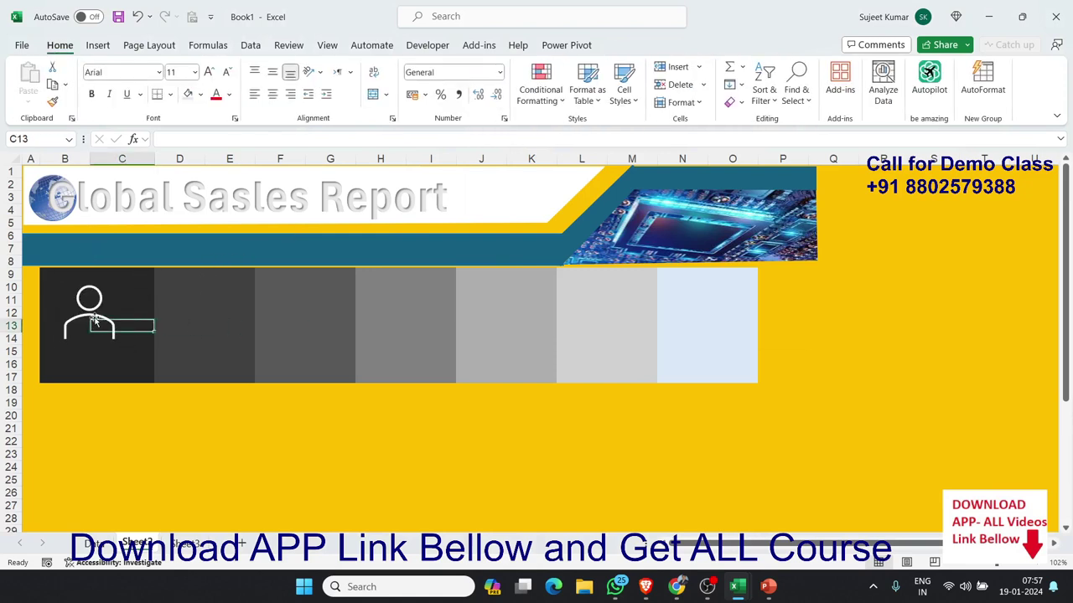
pyautogui.moveTo(95, 320); pyautogui.dragTo(103, 314)
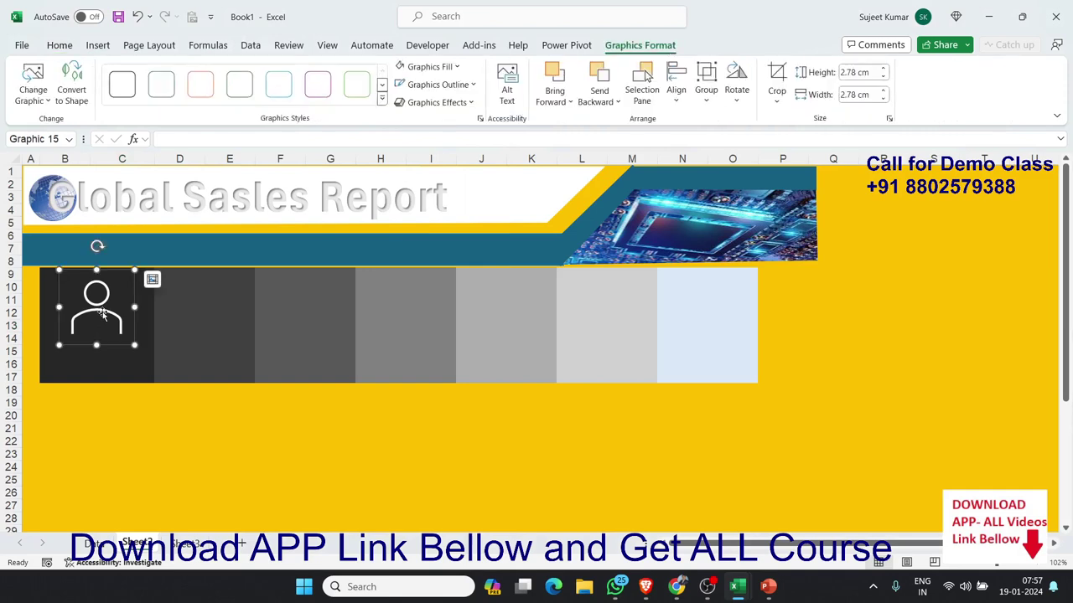
pyautogui.click(268, 369)
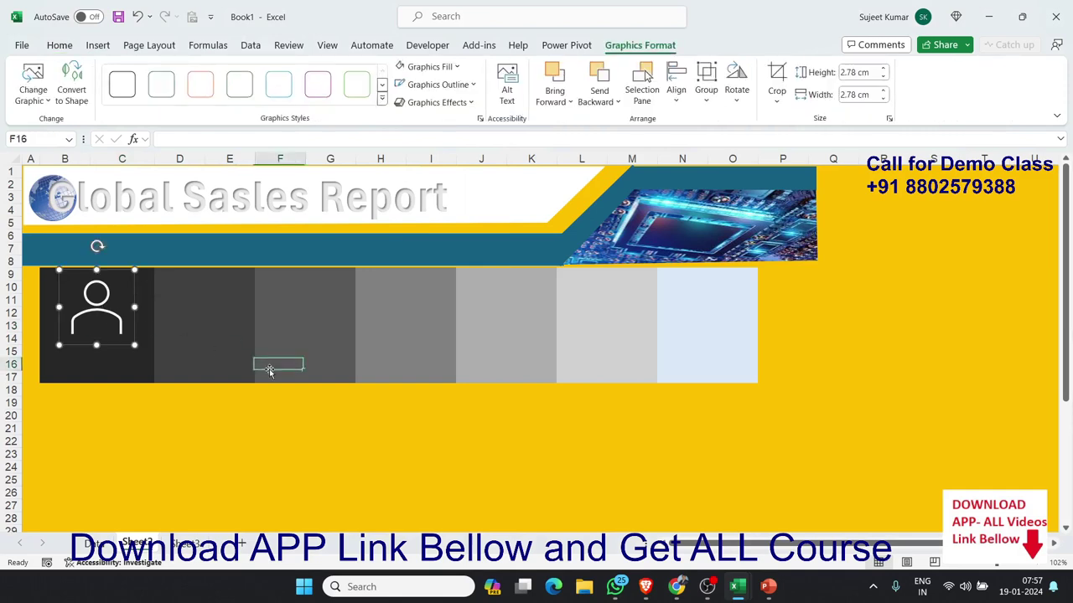
pyautogui.click(180, 542)
pyautogui.click(141, 543)
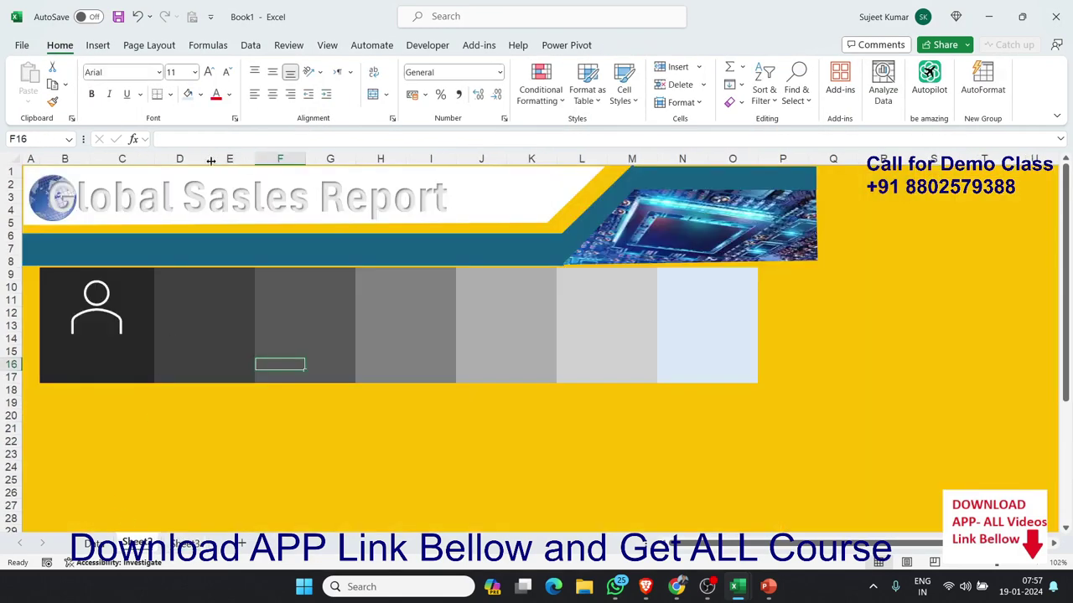
# - Search the icon library and insert the shopping cart icon onto the sheet
pyautogui.click(98, 47)
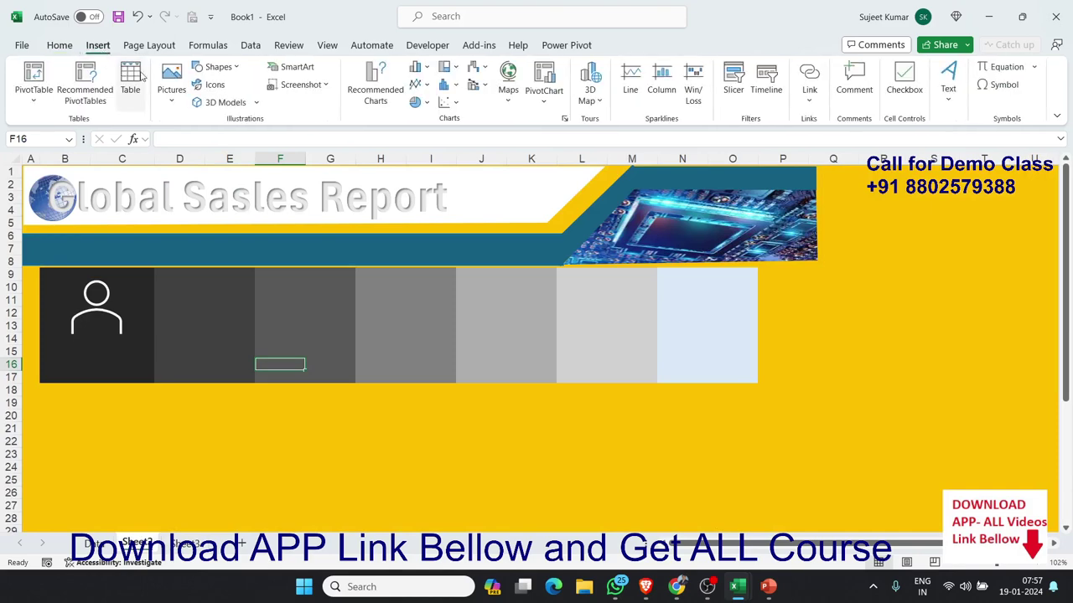
pyautogui.click(216, 85)
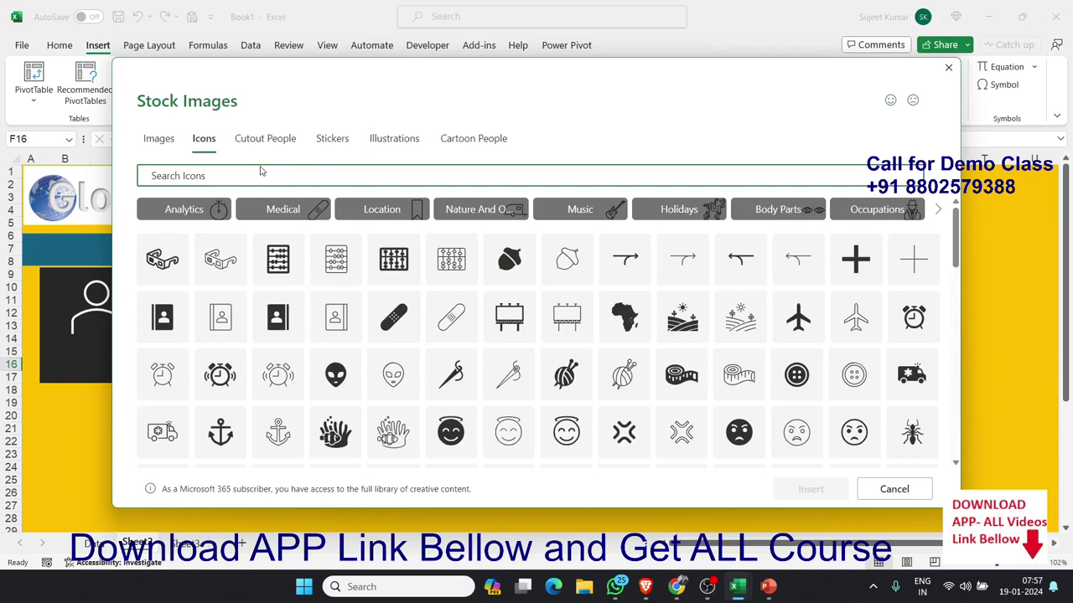
pyautogui.write('sale')
pyautogui.write('s')
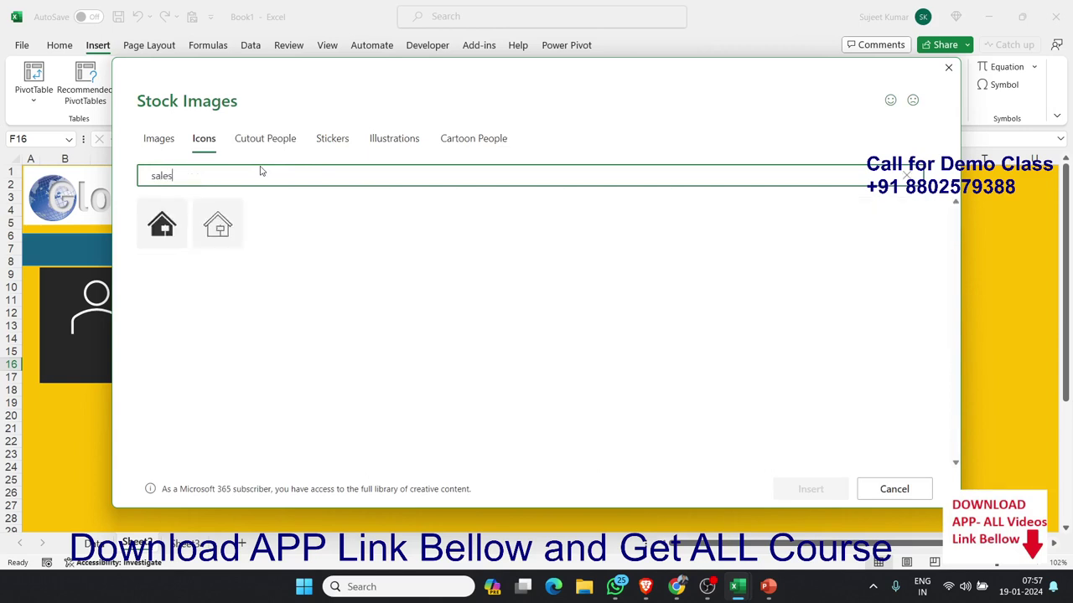
pyautogui.press('BackSpace')
pyautogui.press('BackSpace')
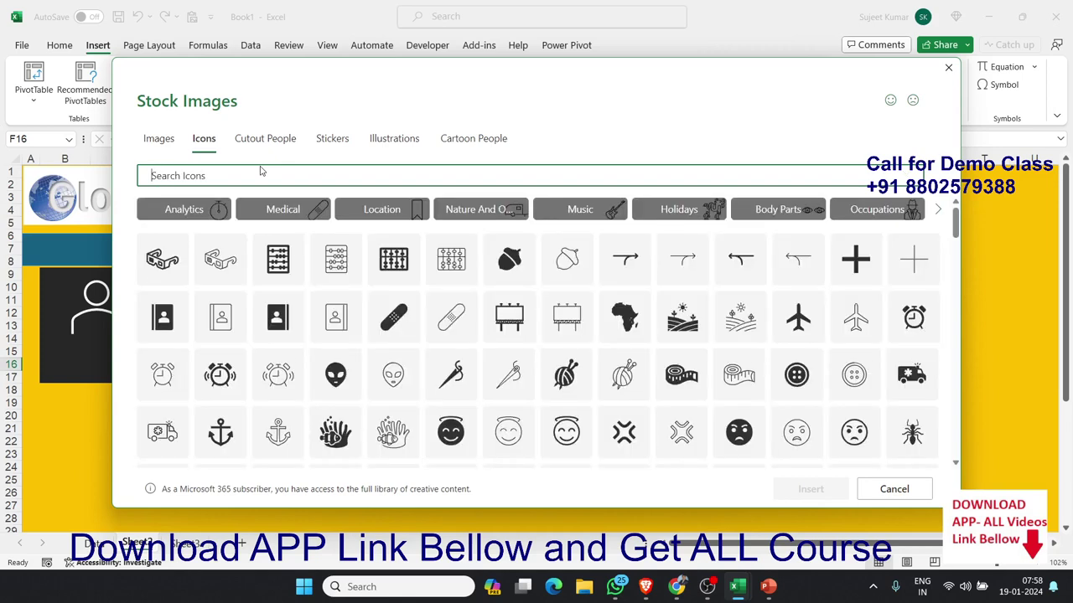
pyautogui.write('shop')
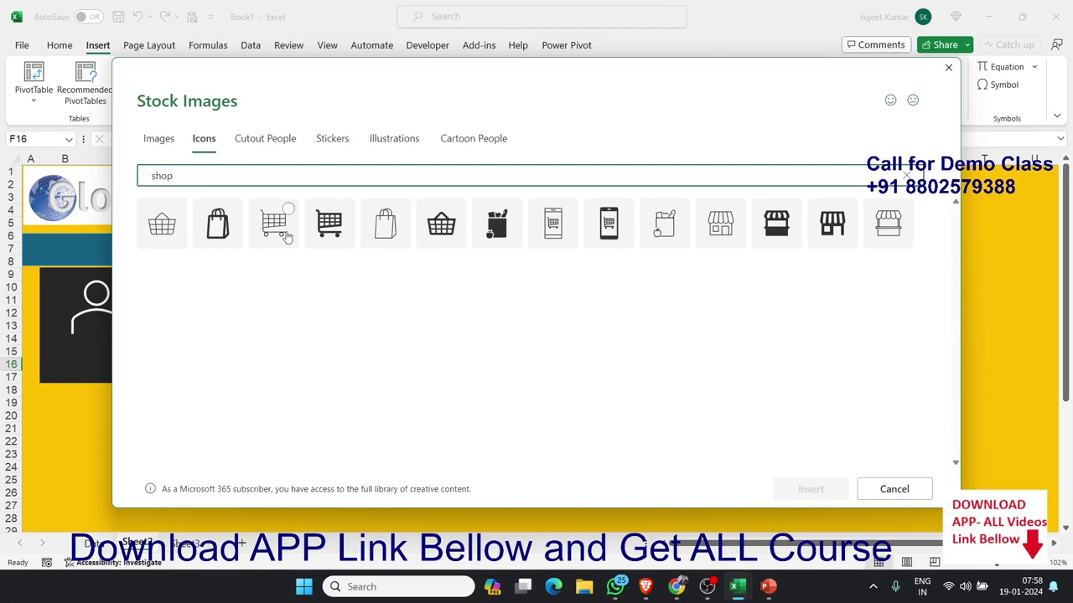
pyautogui.click(287, 232)
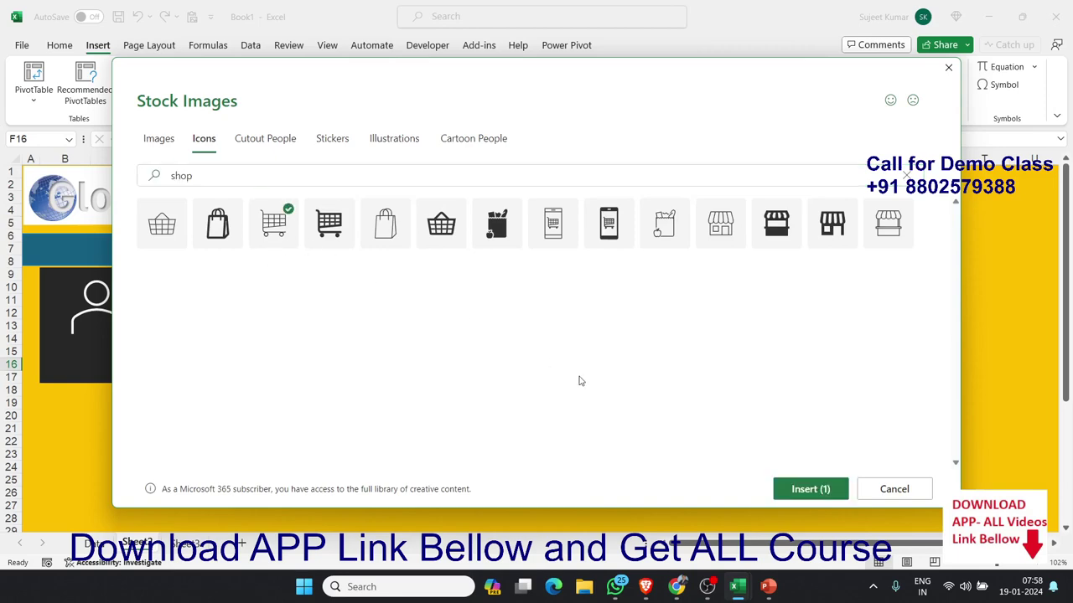
pyautogui.click(809, 493)
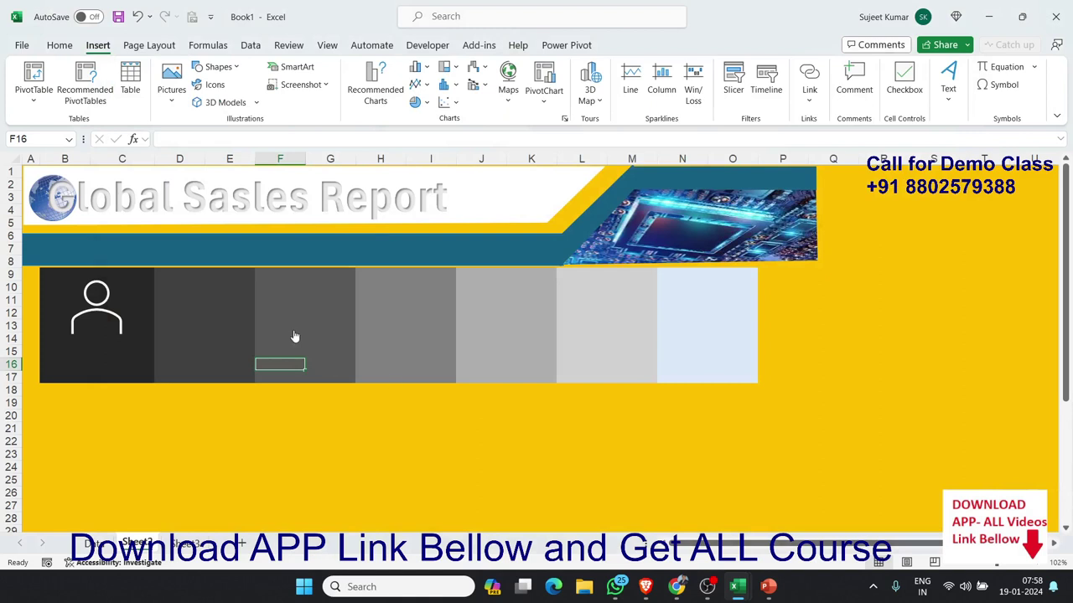
pyautogui.hotkey('ctrl', 'v')
# - Move the cart icon into the second grey tile and make its fill and outline white
pyautogui.moveTo(271, 397); pyautogui.dragTo(192, 314)
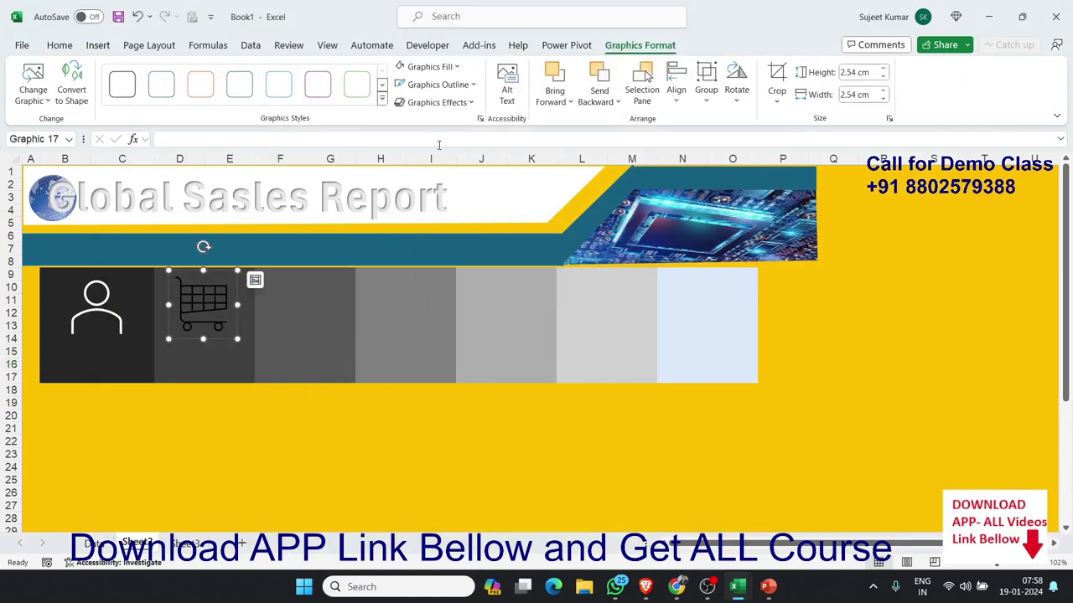
pyautogui.click(433, 67)
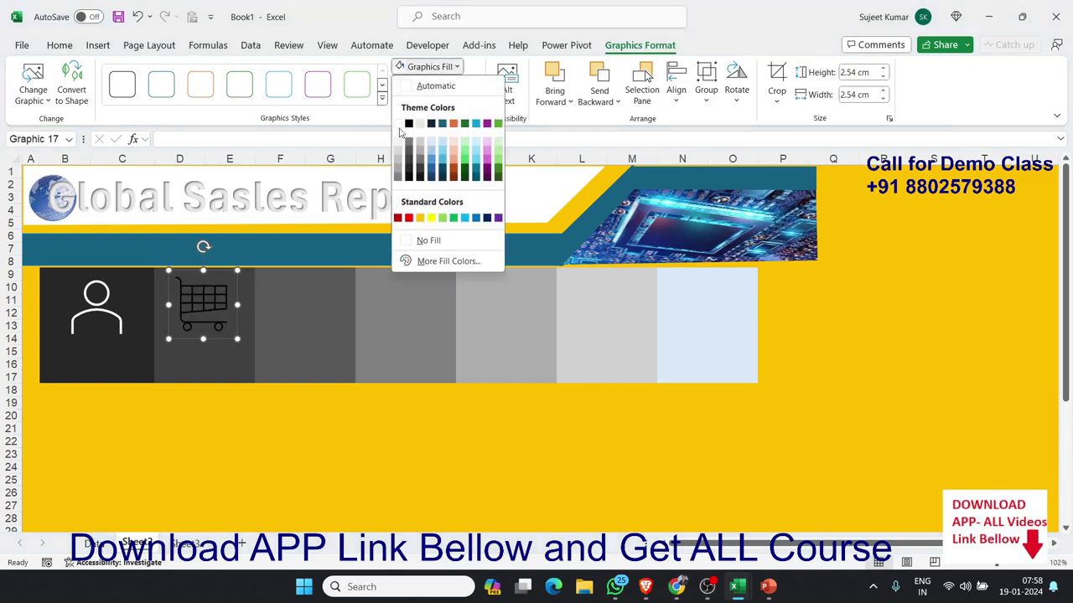
pyautogui.click(397, 123)
pyautogui.click(438, 87)
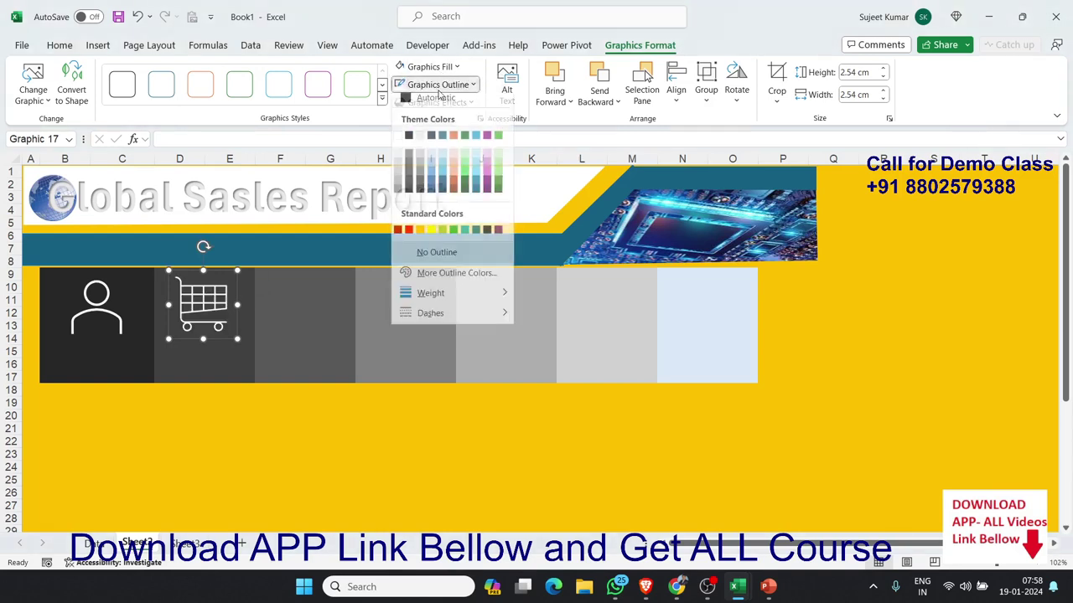
pyautogui.click(420, 134)
pyautogui.click(307, 333)
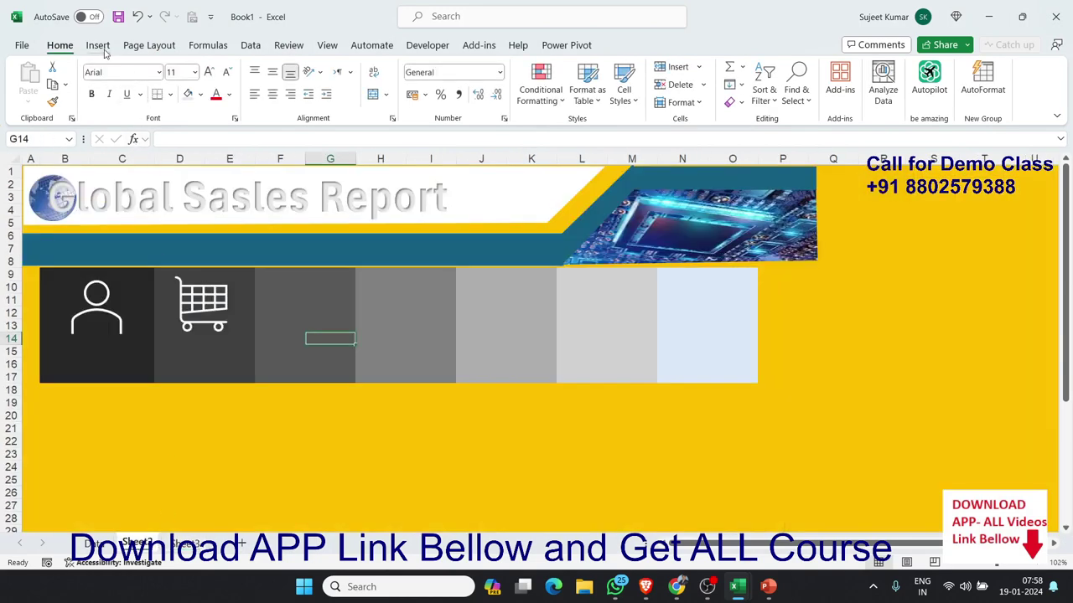
# - Search icons for 'box' and insert the hand-truck icon
pyautogui.click(97, 45)
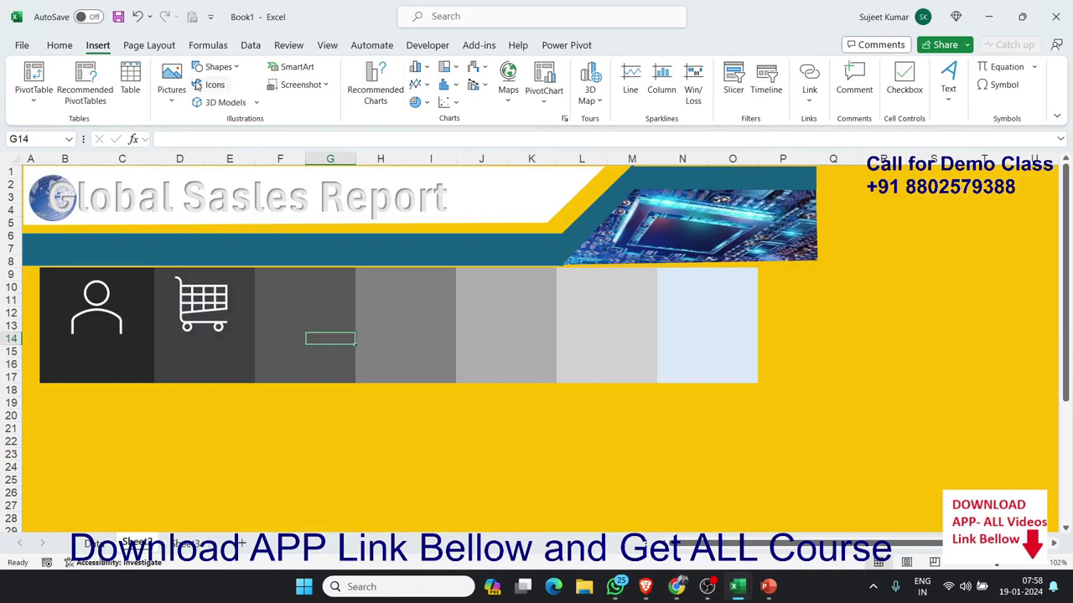
pyautogui.click(210, 85)
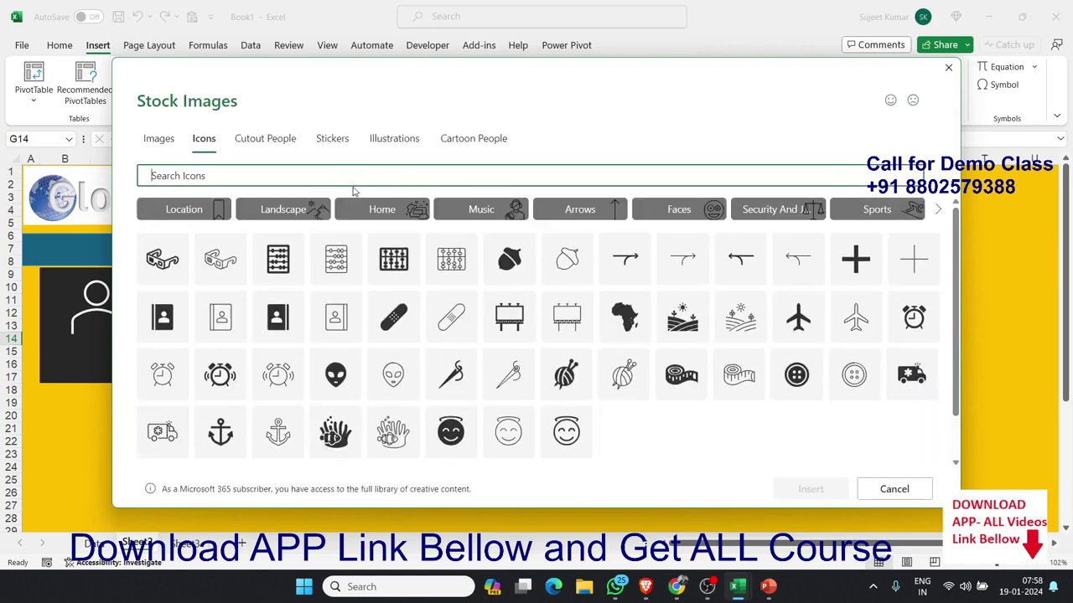
pyautogui.write('box')
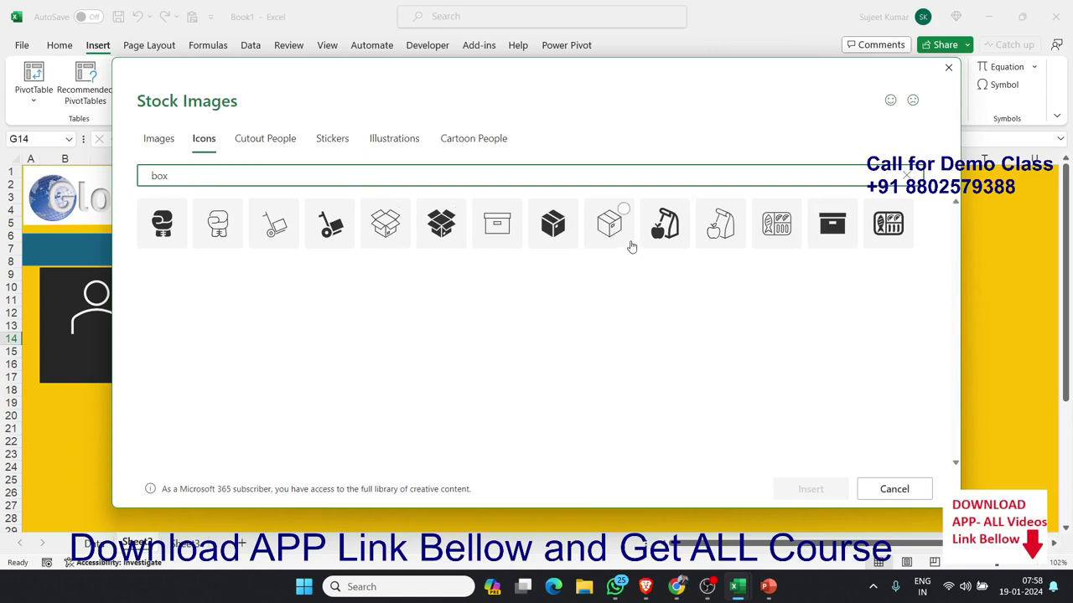
pyautogui.click(391, 230)
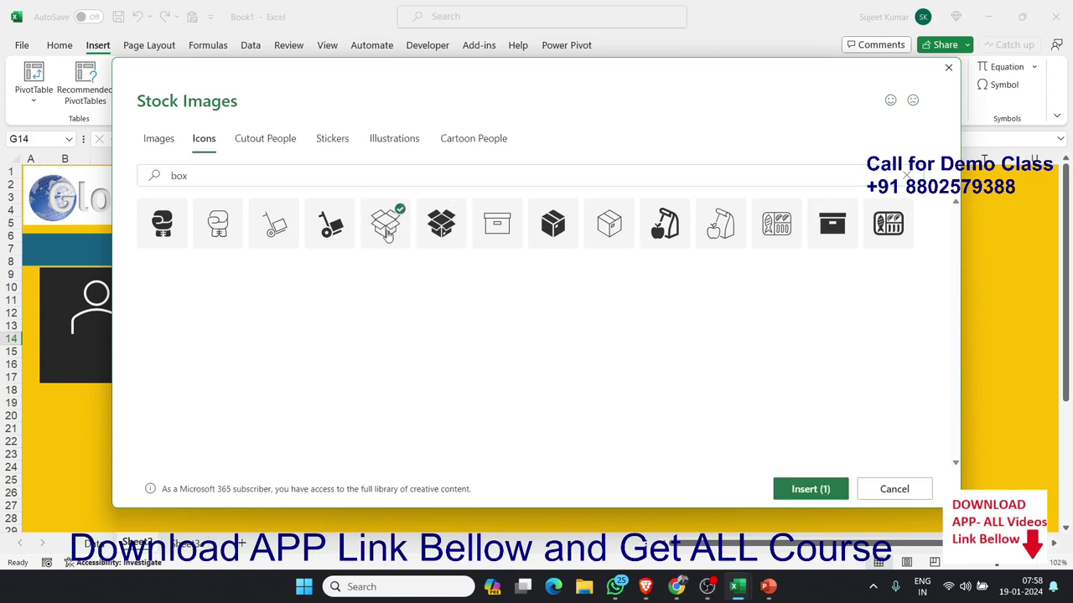
pyautogui.click(799, 493)
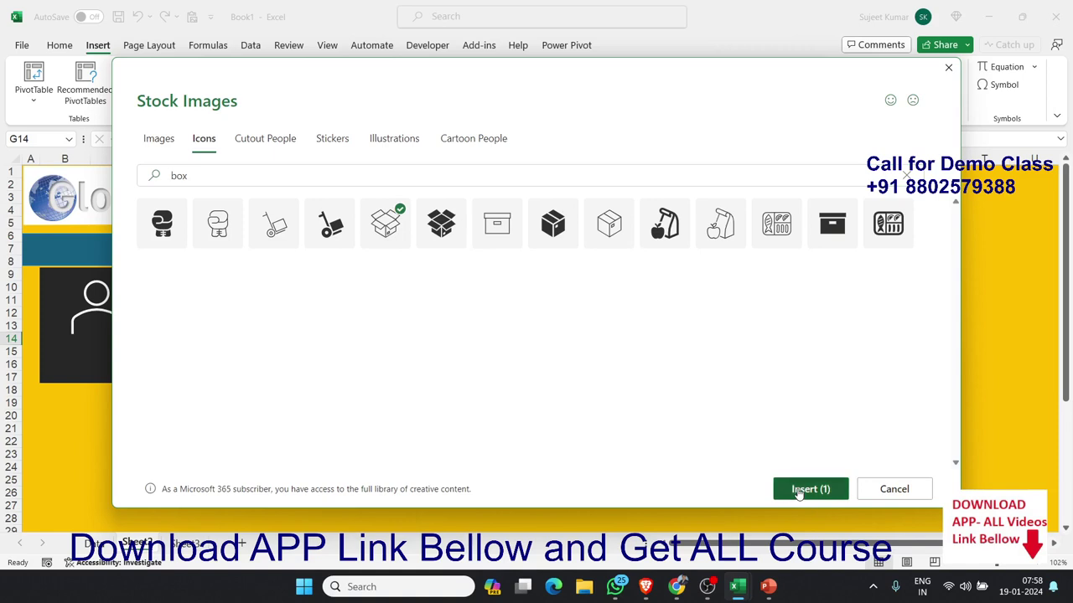
pyautogui.click(285, 225)
pyautogui.click(388, 225)
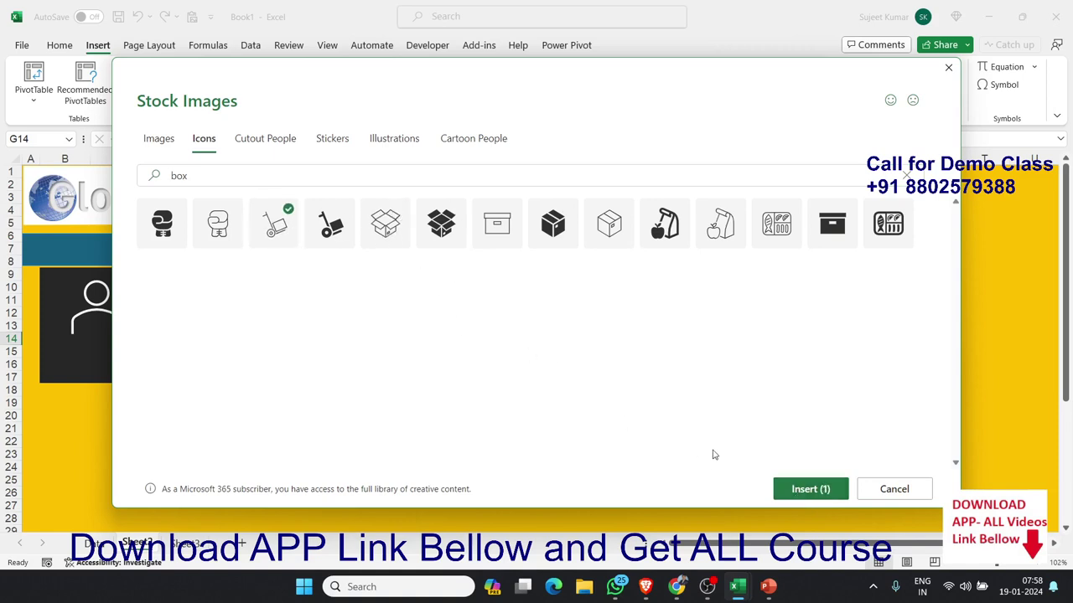
pyautogui.click(802, 490)
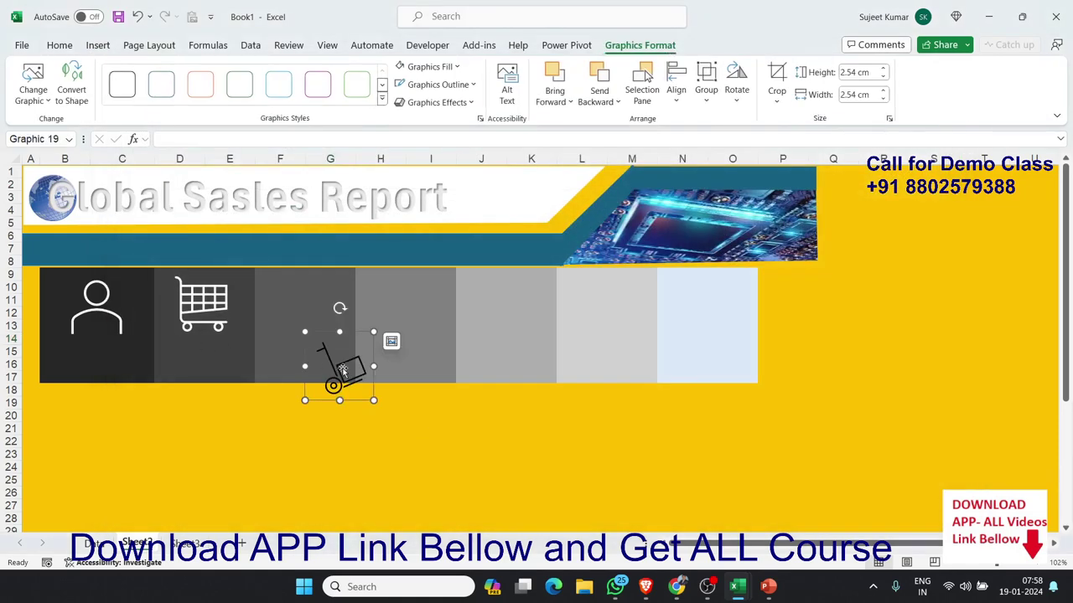
# - Move the hand truck into the third tile, fill it white, and widen it slightly
pyautogui.moveTo(300, 336); pyautogui.dragTo(301, 303)
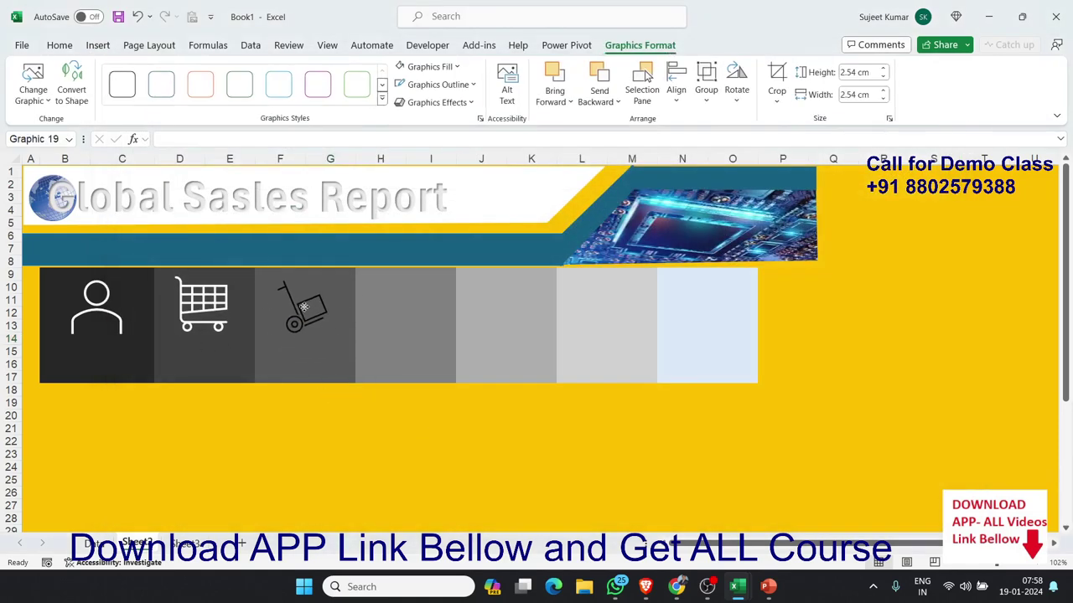
pyautogui.click(429, 84)
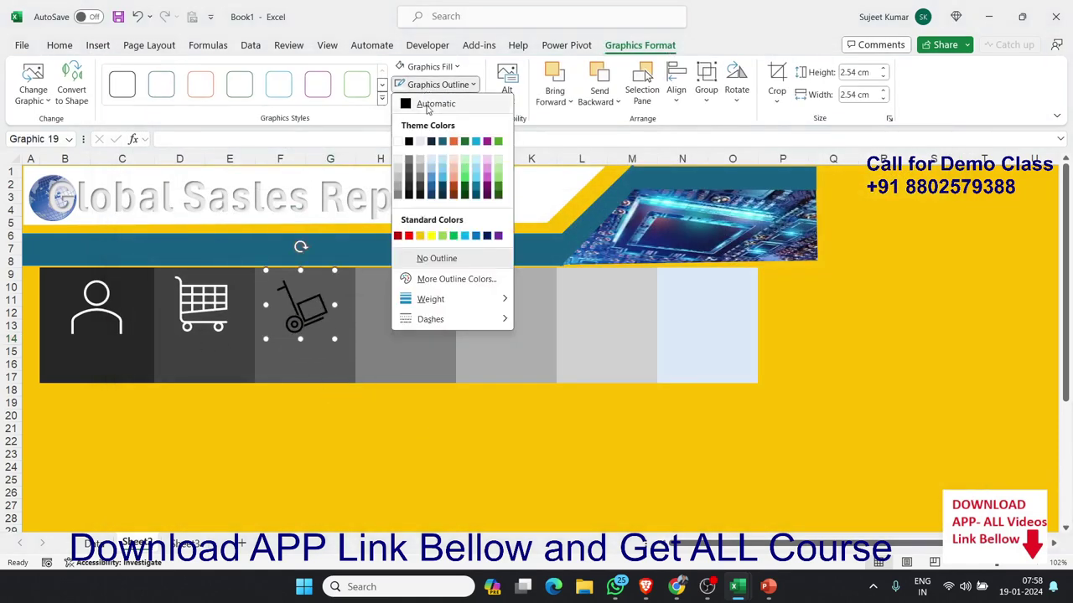
pyautogui.click(429, 67)
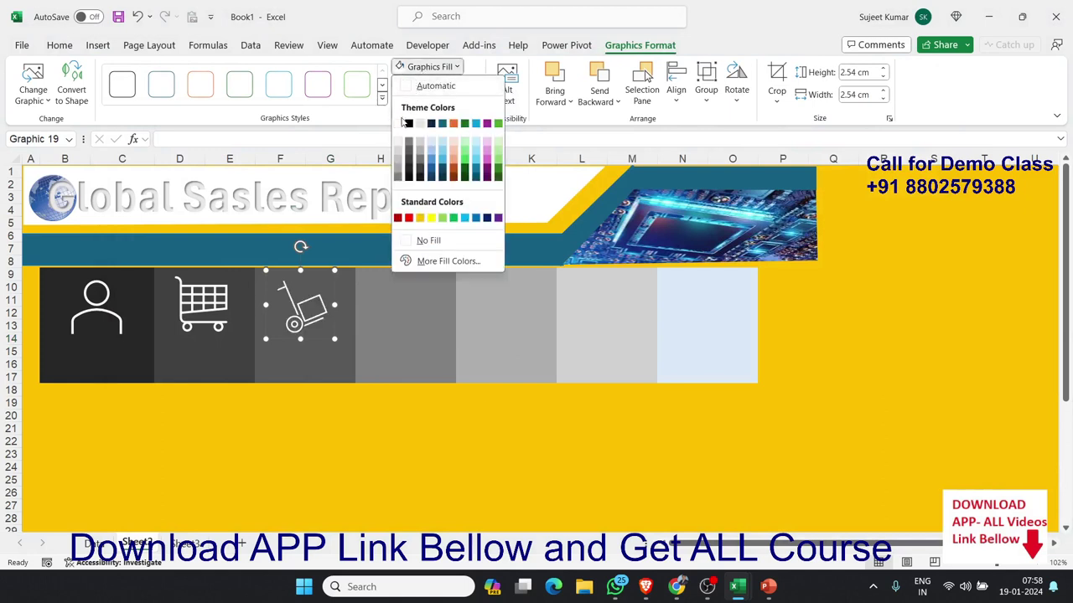
pyautogui.click(400, 123)
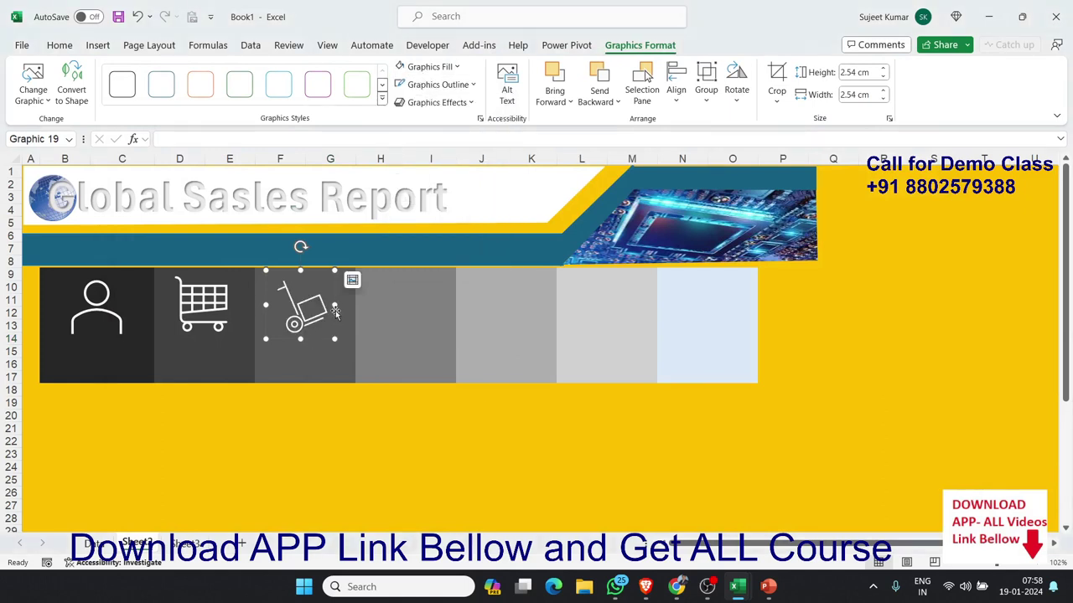
pyautogui.moveTo(335, 305); pyautogui.dragTo(345, 305)
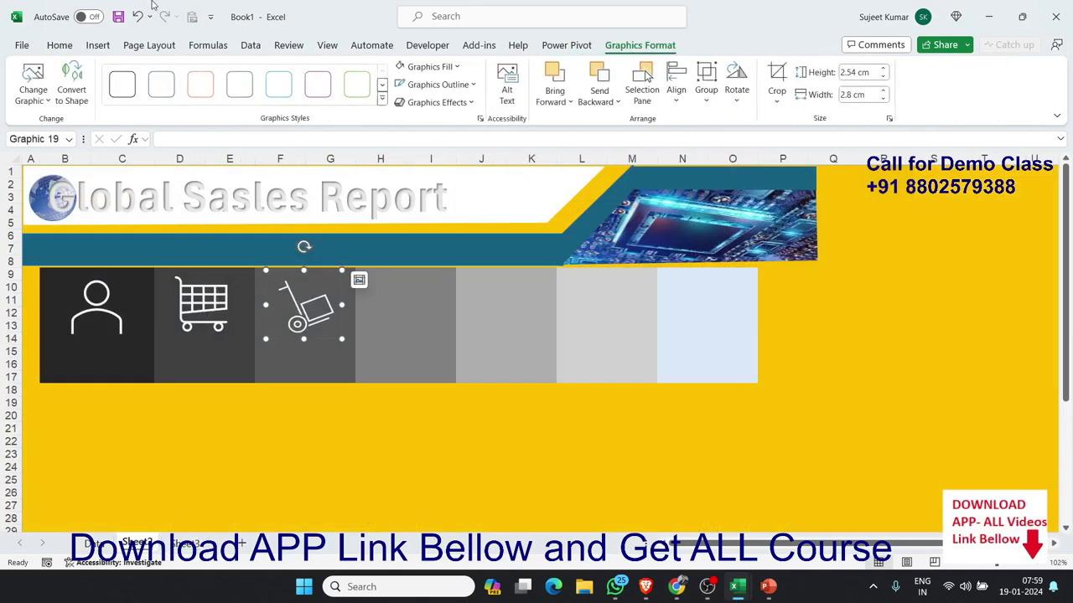
pyautogui.click(97, 45)
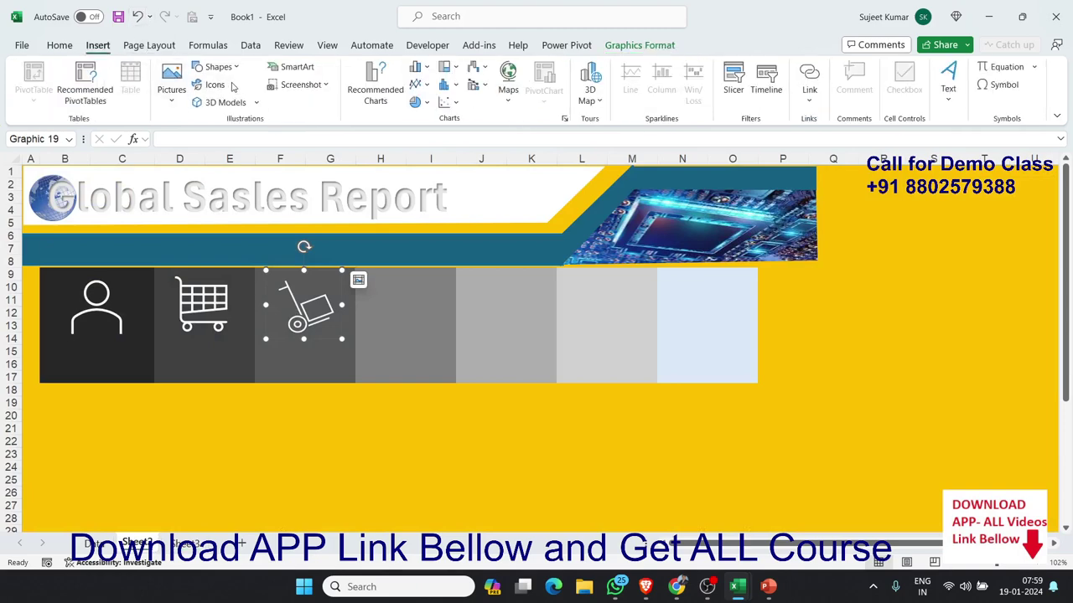
pyautogui.click(228, 88)
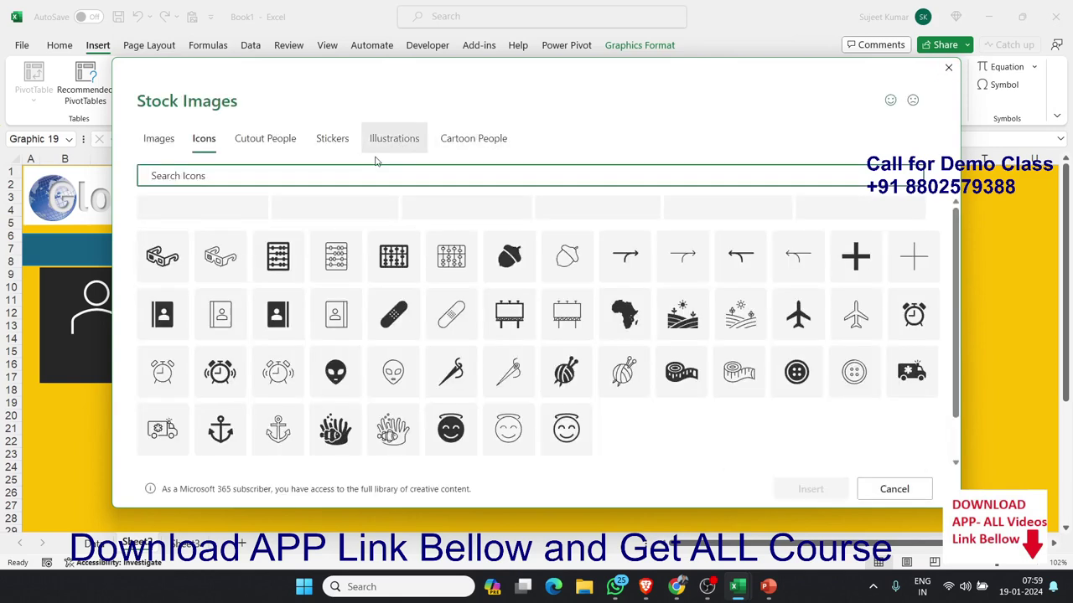
pyautogui.write('va')
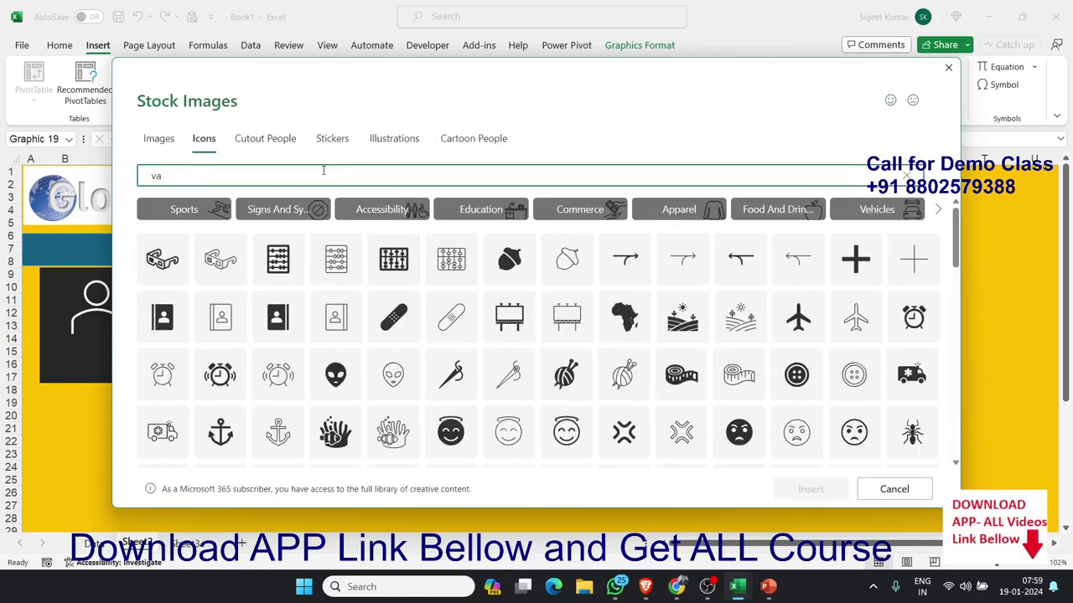
pyautogui.write('n')
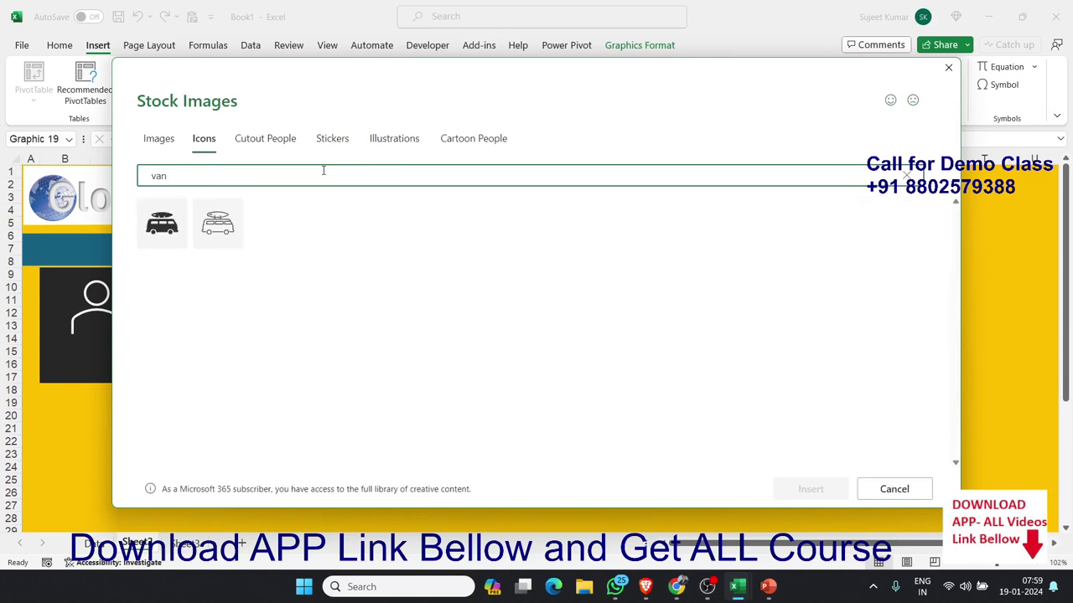
pyautogui.press('BackSpace')
pyautogui.press('BackSpace')
pyautogui.press('BackSpace')
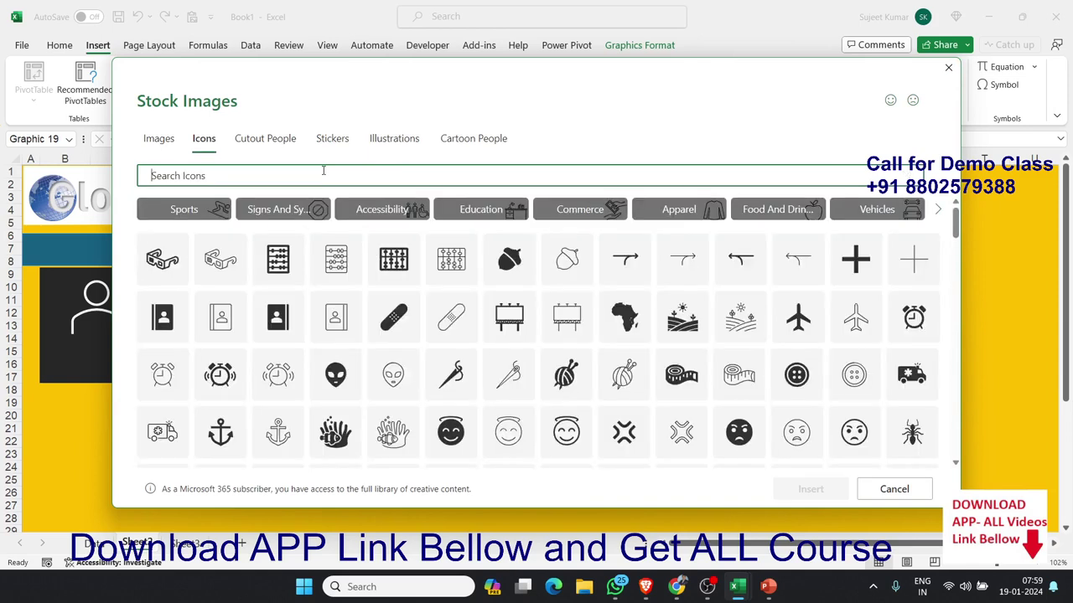
pyautogui.write('shop')
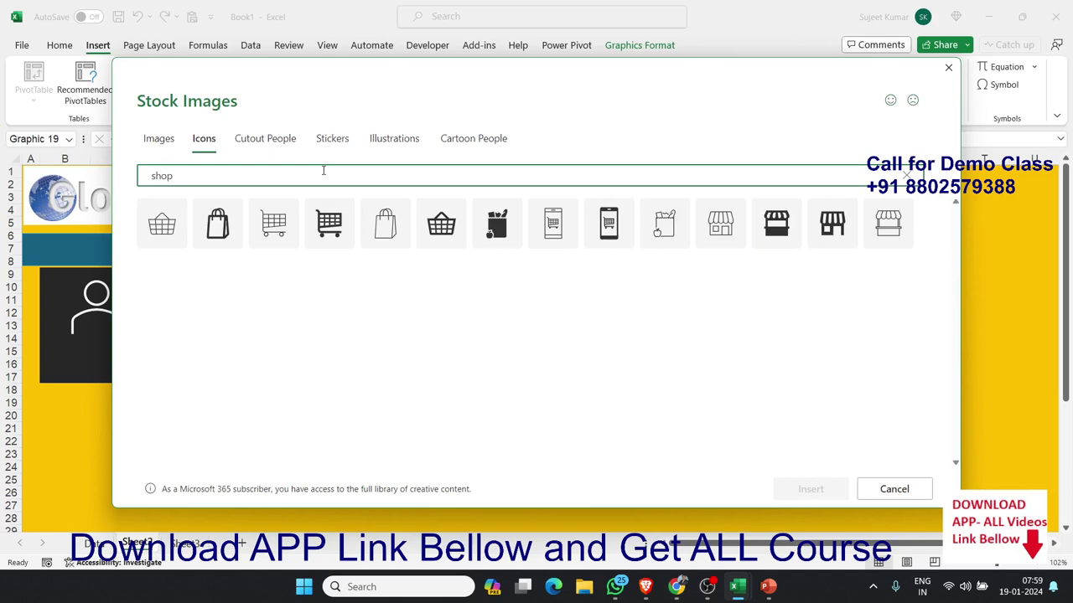
pyautogui.press('BackSpace')
pyautogui.press('BackSpace')
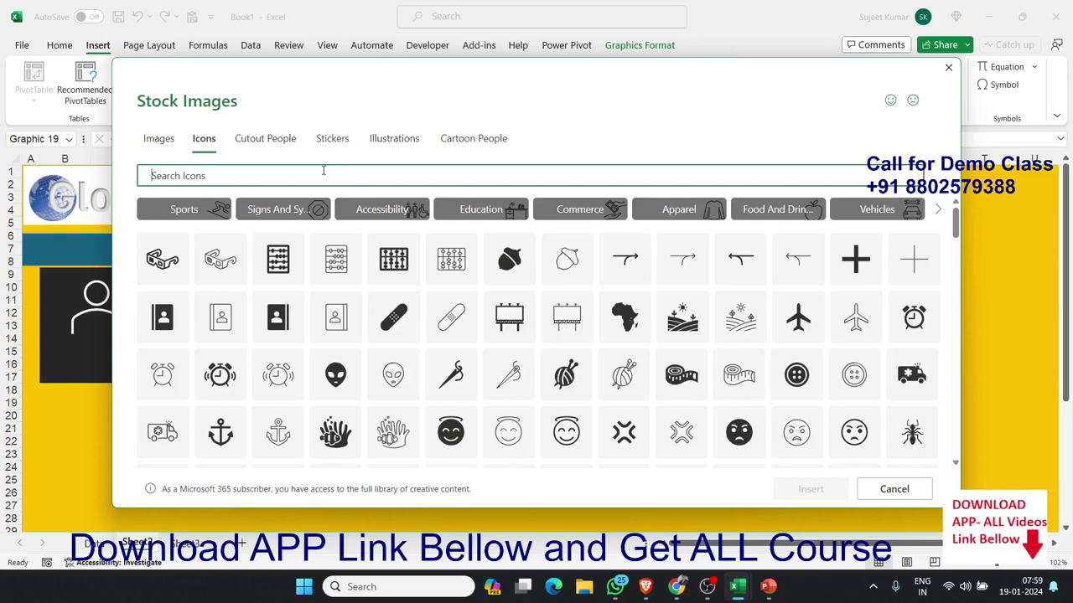
pyautogui.write('cus')
pyautogui.write('to')
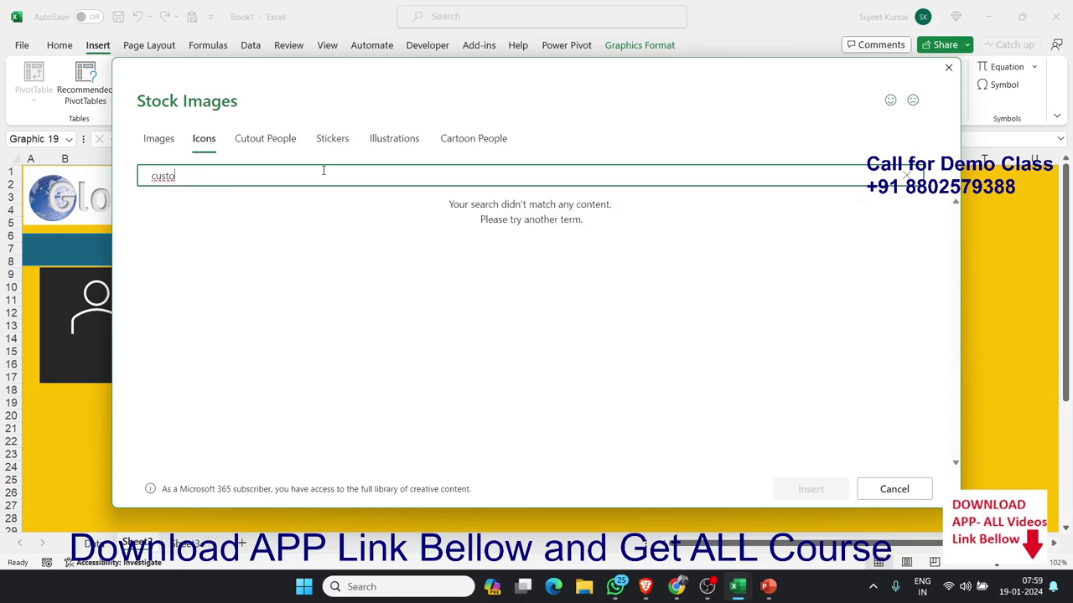
pyautogui.press('BackSpace')
pyautogui.press('BackSpace')
pyautogui.press('BackSpace')
pyautogui.press('BackSpace')
pyautogui.press('BackSpace')
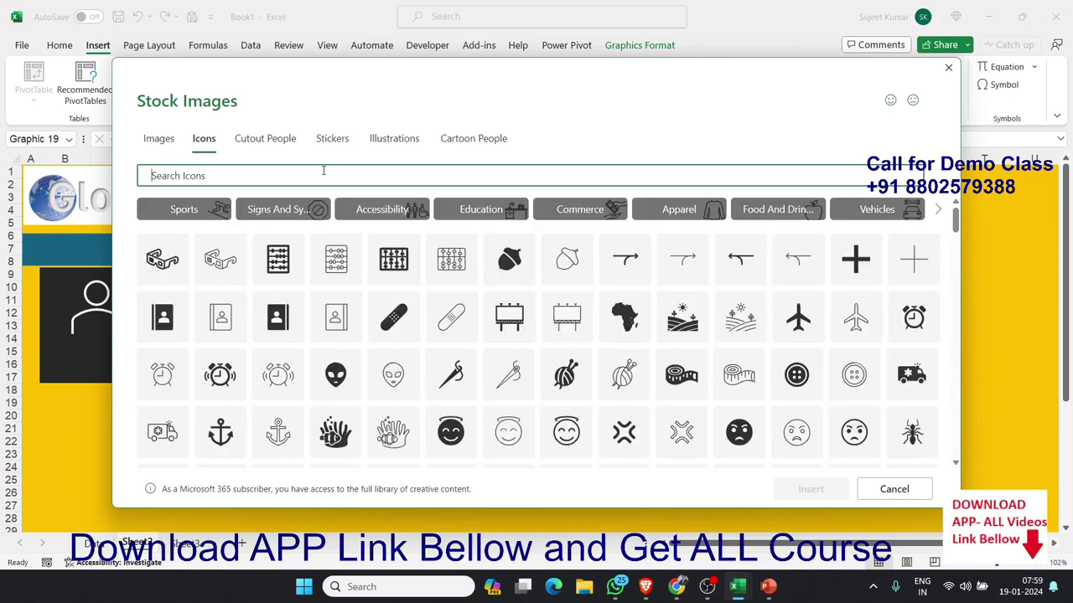
pyautogui.write('sale')
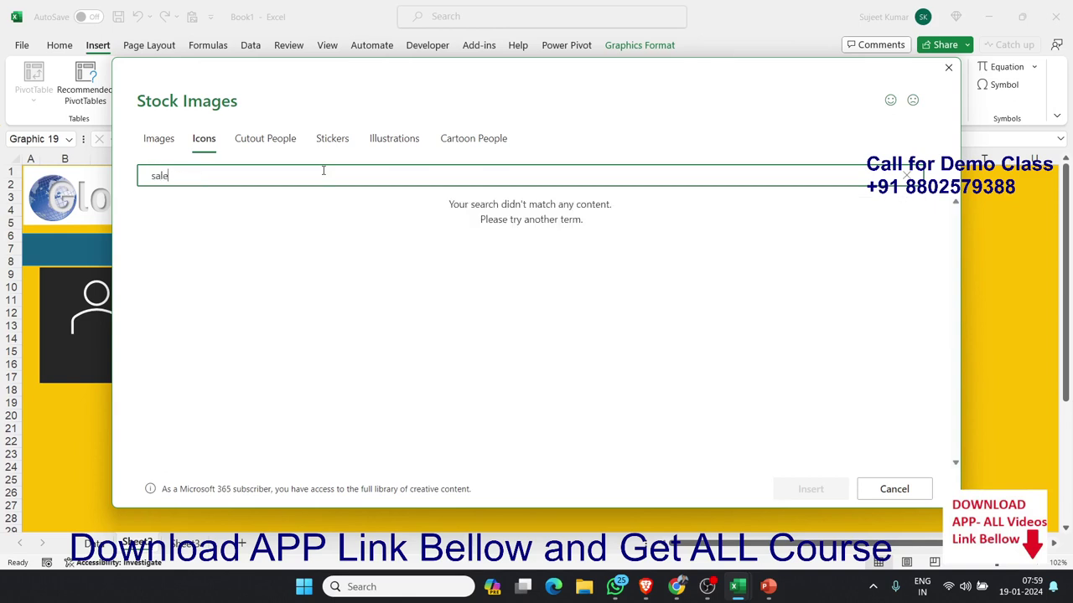
pyautogui.write('s')
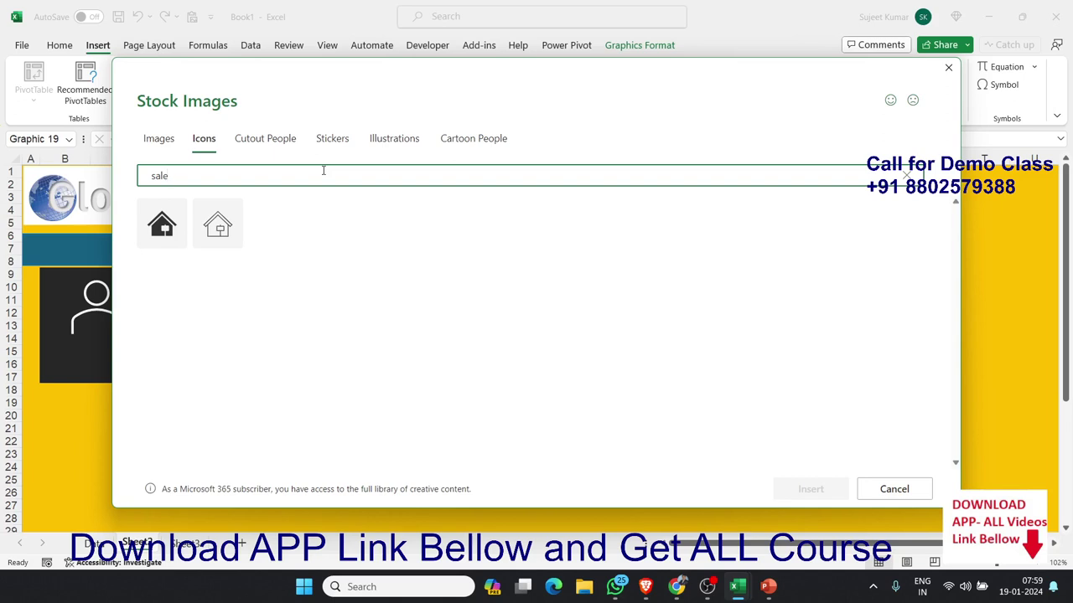
pyautogui.press('BackSpace')
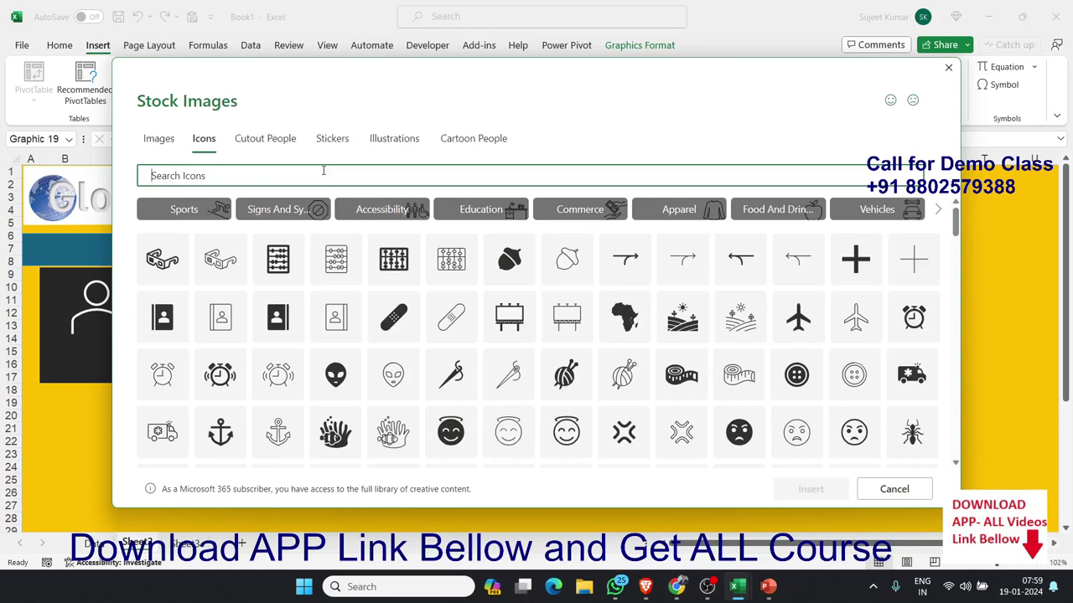
pyautogui.write('del')
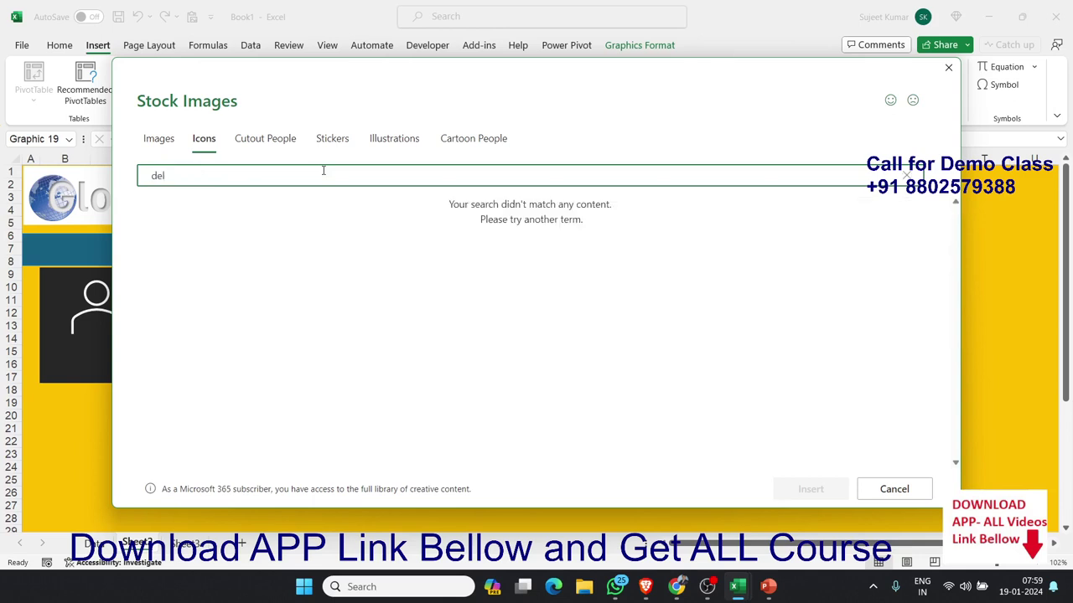
pyautogui.write('iveary')
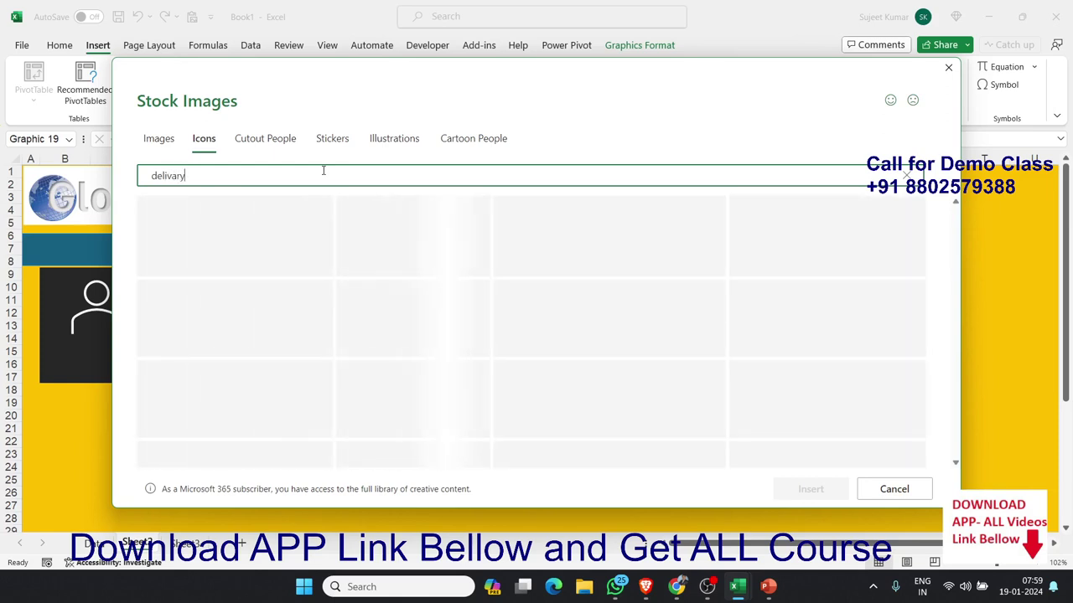
pyautogui.press('BackSpace')
pyautogui.press('BackSpace')
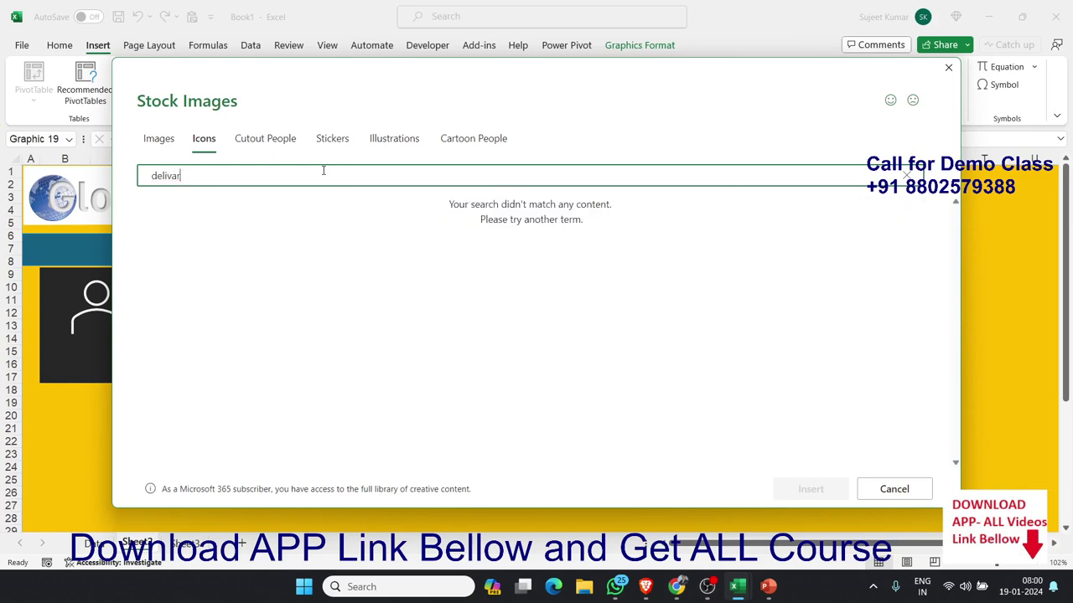
pyautogui.press('BackSpace')
pyautogui.press('BackSpace')
pyautogui.press('BackSpace')
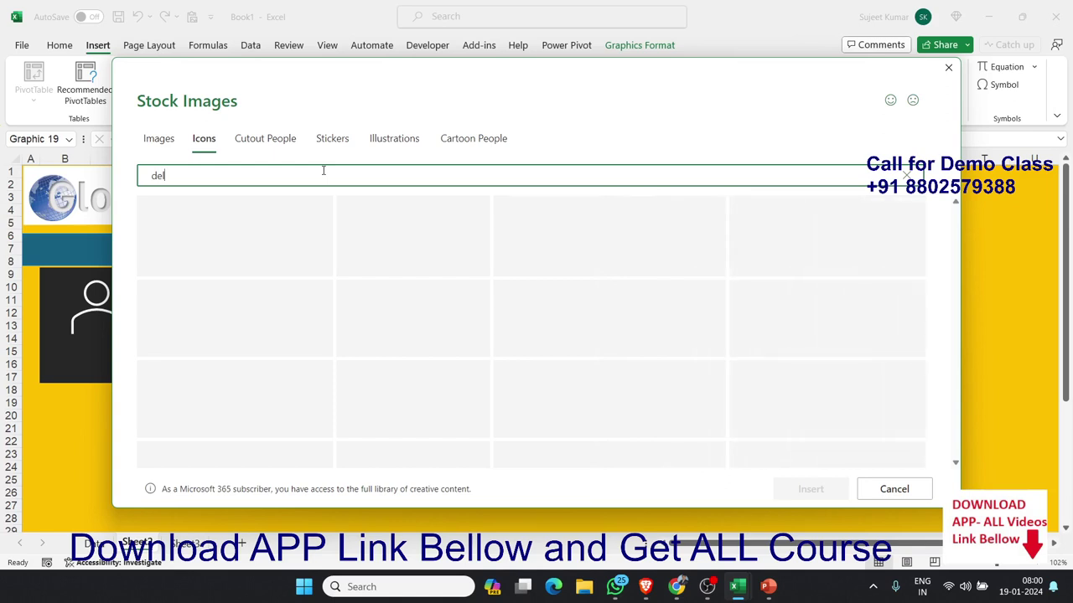
pyautogui.press('BackSpace')
pyautogui.press('BackSpace')
pyautogui.press('BackSpace')
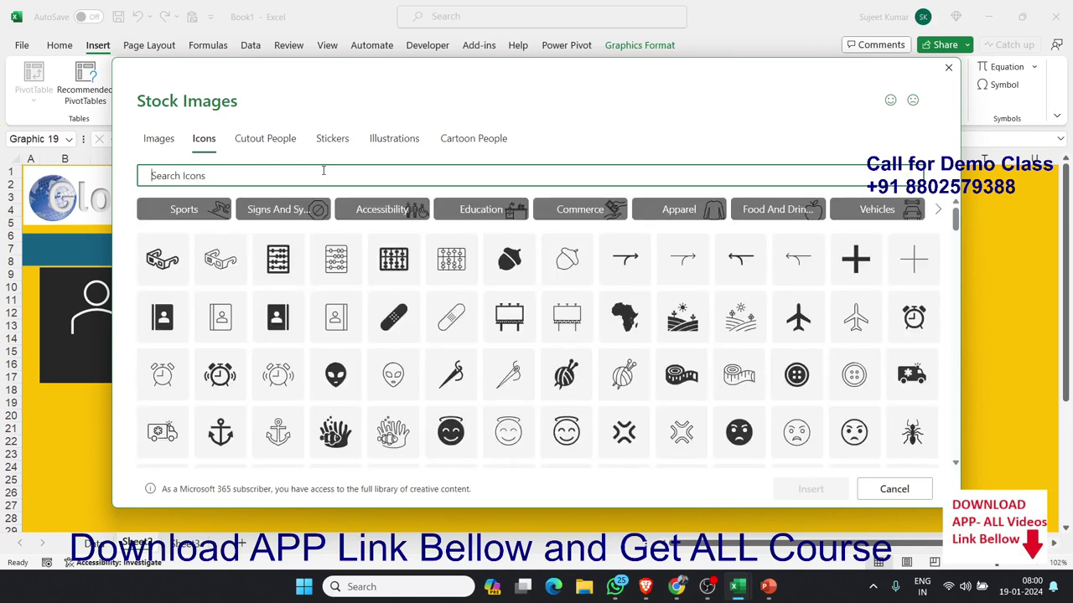
pyautogui.write('v')
pyautogui.write('an')
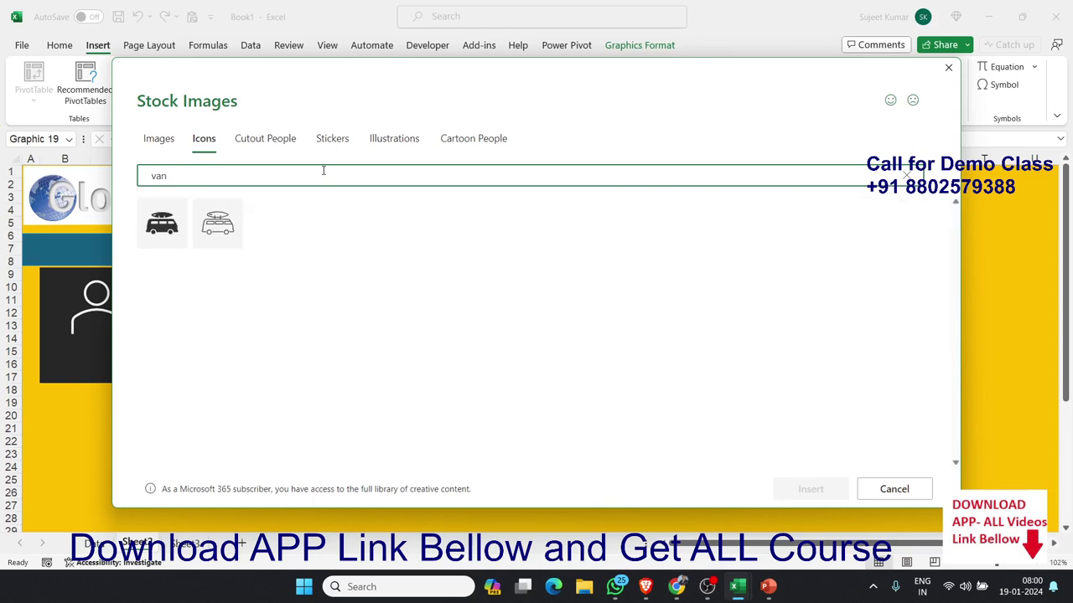
pyautogui.press('BackSpace')
pyautogui.press('BackSpace')
pyautogui.press('BackSpace')
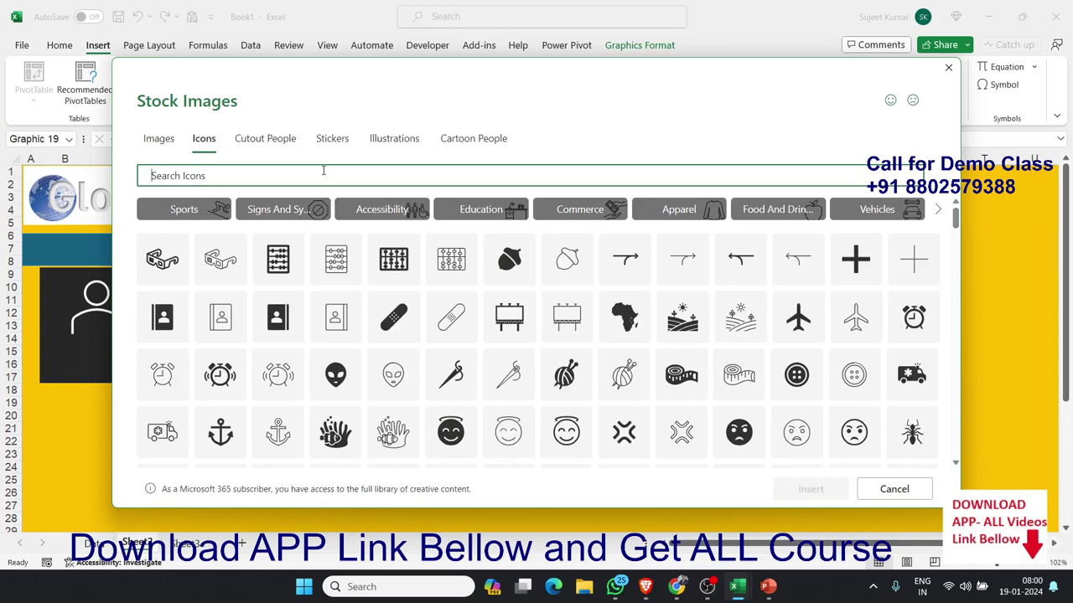
# - Try icon searches for store, delivary and bus, then search 'truck' to list truck icons
pyautogui.write('store')
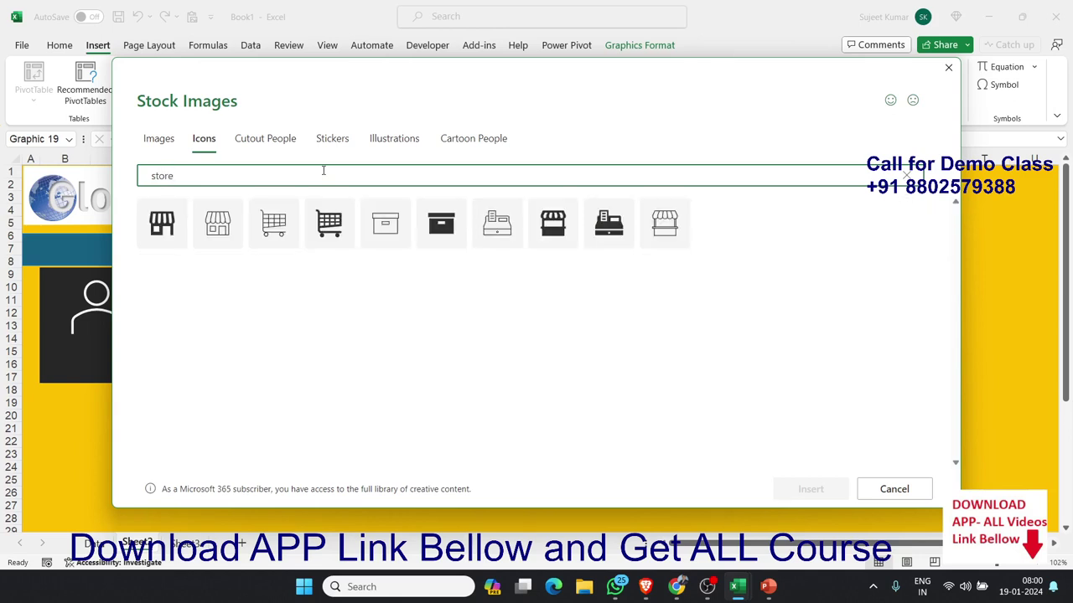
pyautogui.press('BackSpace')
pyautogui.press('BackSpace')
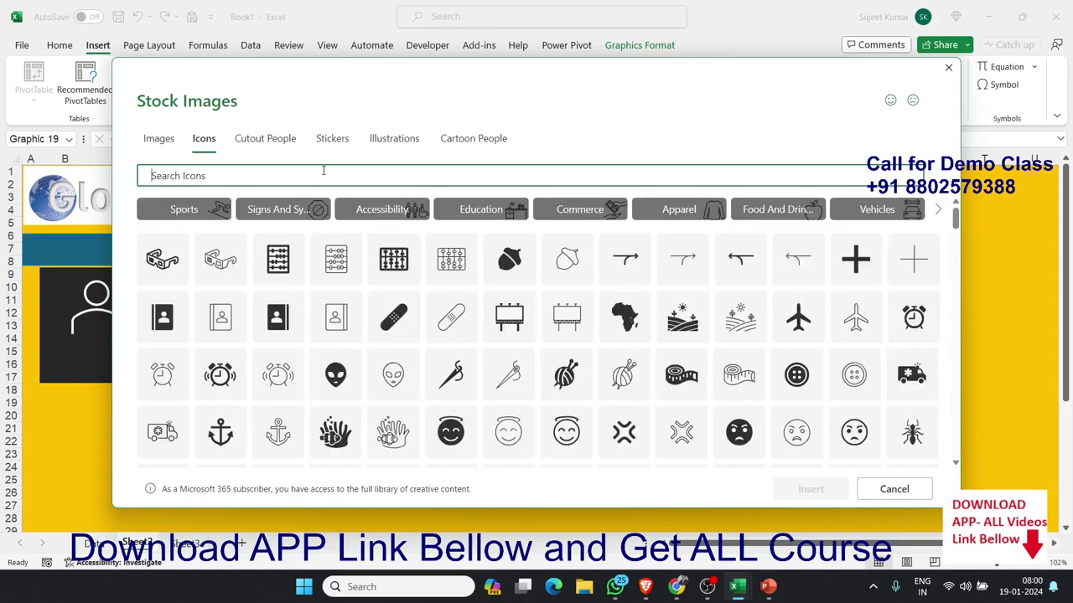
pyautogui.write('deli')
pyautogui.write('vary')
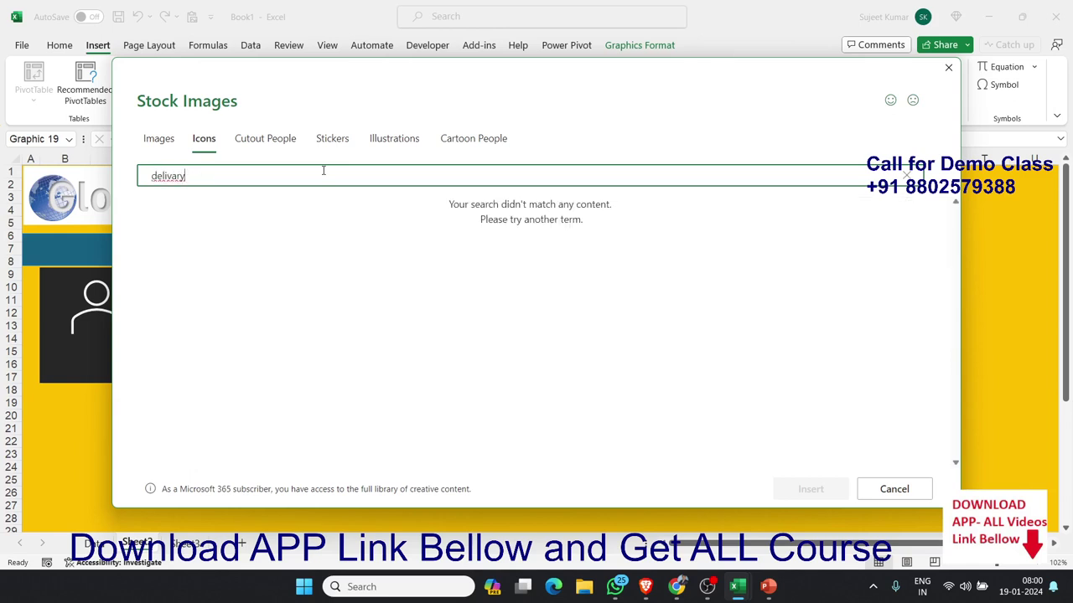
pyautogui.doubleClick(172, 175)
pyautogui.press('BackSpace')
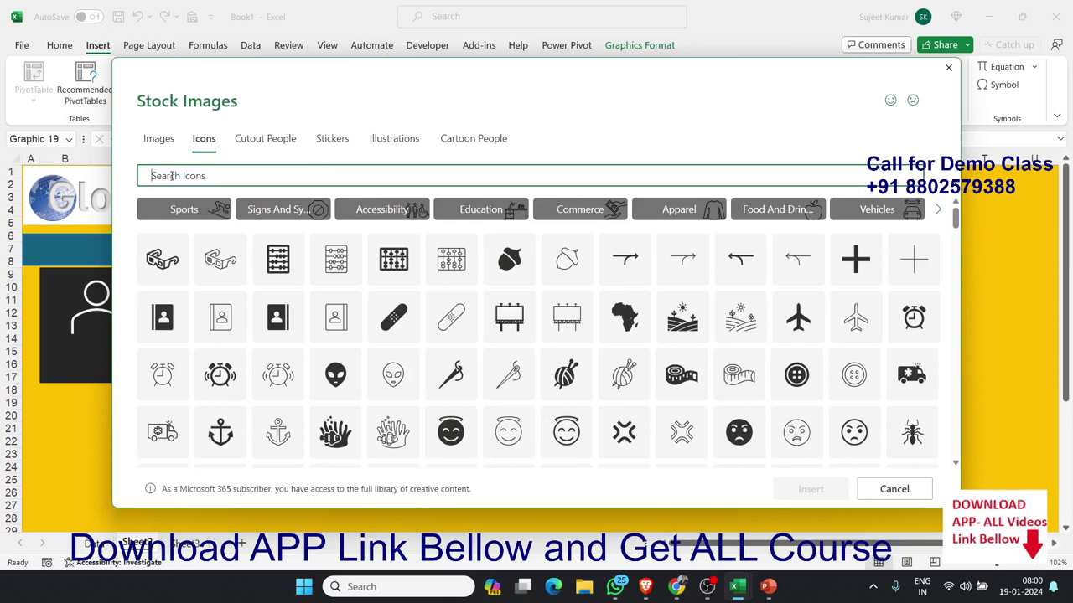
pyautogui.write('bus')
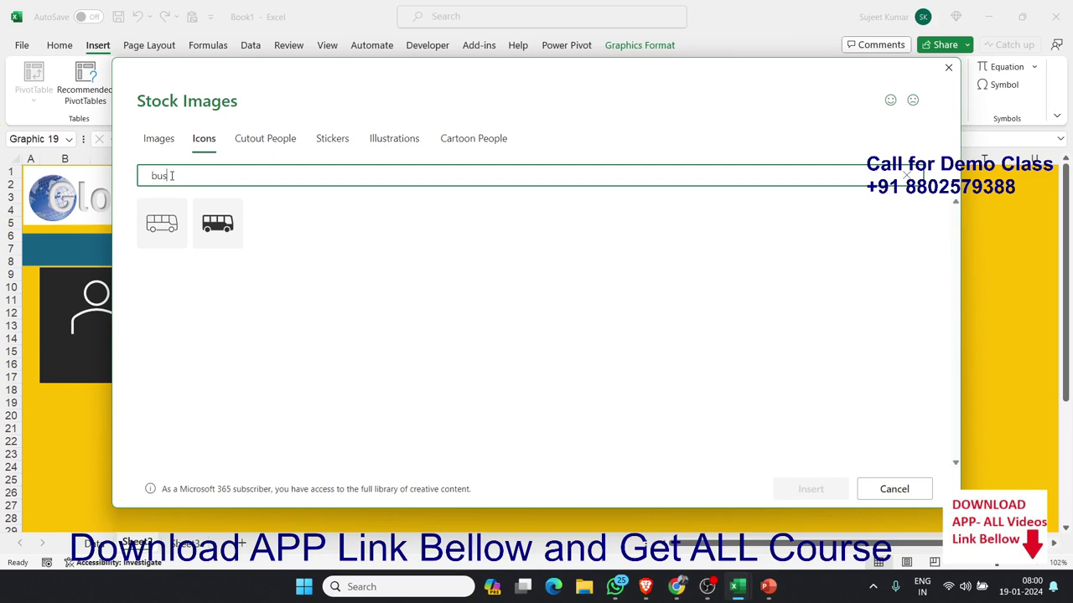
pyautogui.press('BackSpace')
pyautogui.press('BackSpace')
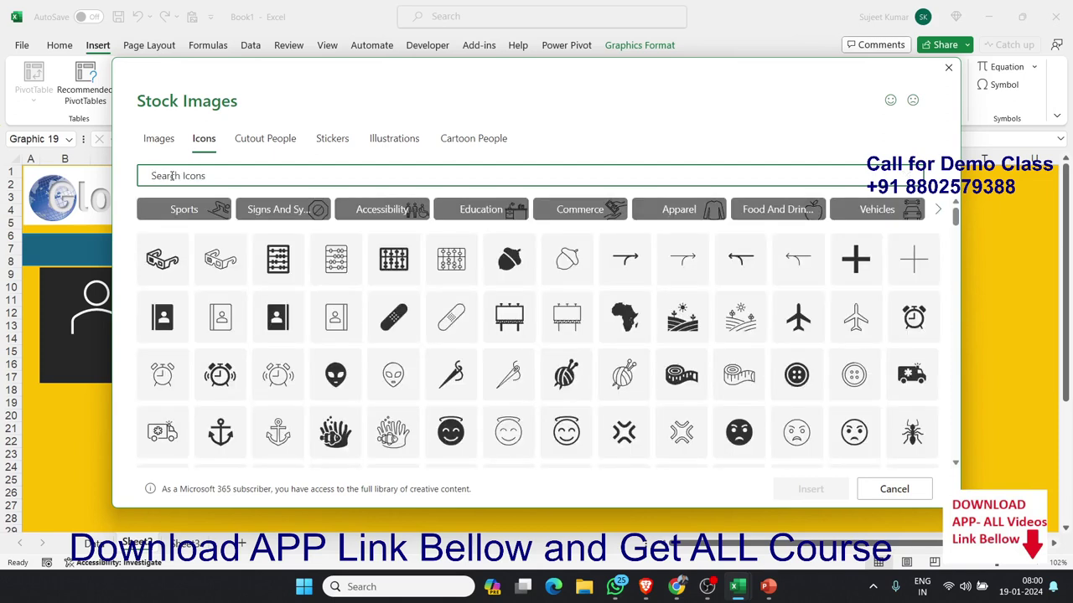
pyautogui.write('track')
pyautogui.write('k')
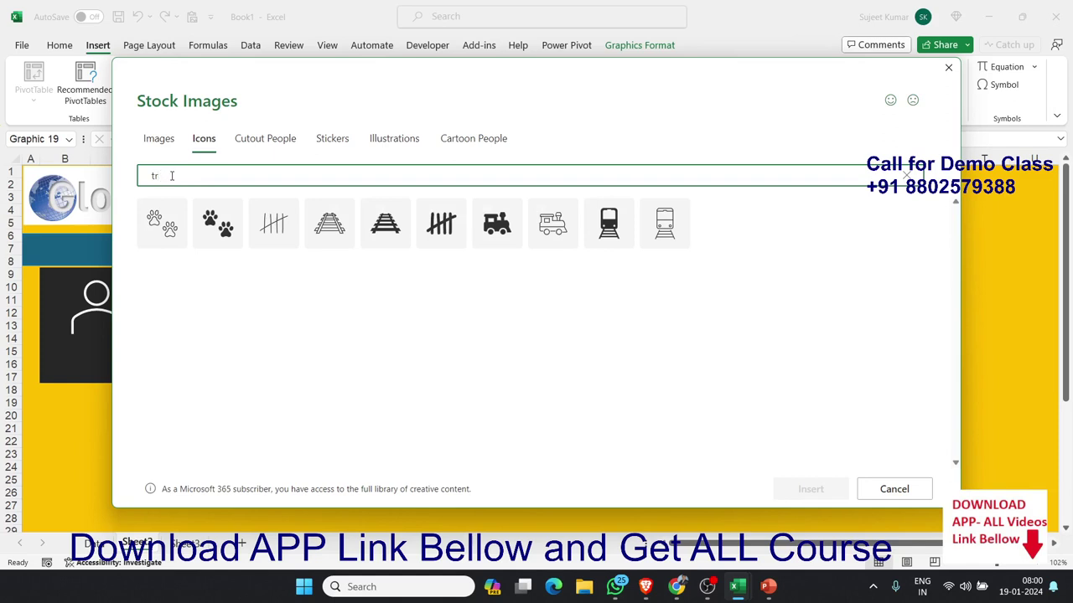
pyautogui.write('uk')
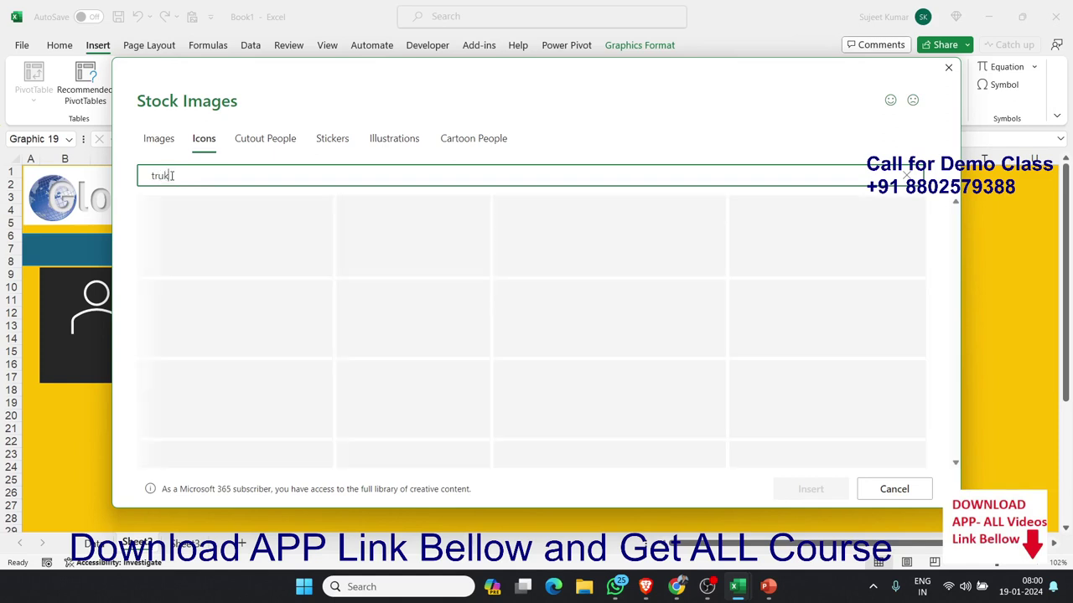
pyautogui.press('BackSpace')
pyautogui.write('ck')
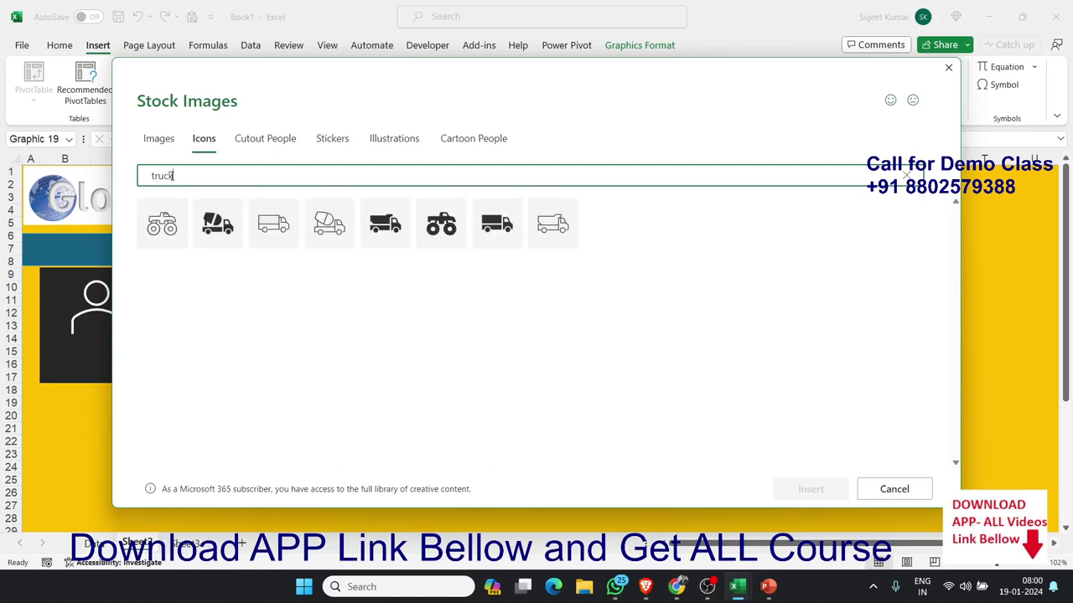
# - Insert the outlined truck icon, move it into the fourth grey tile and fill it white
pyautogui.click(274, 227)
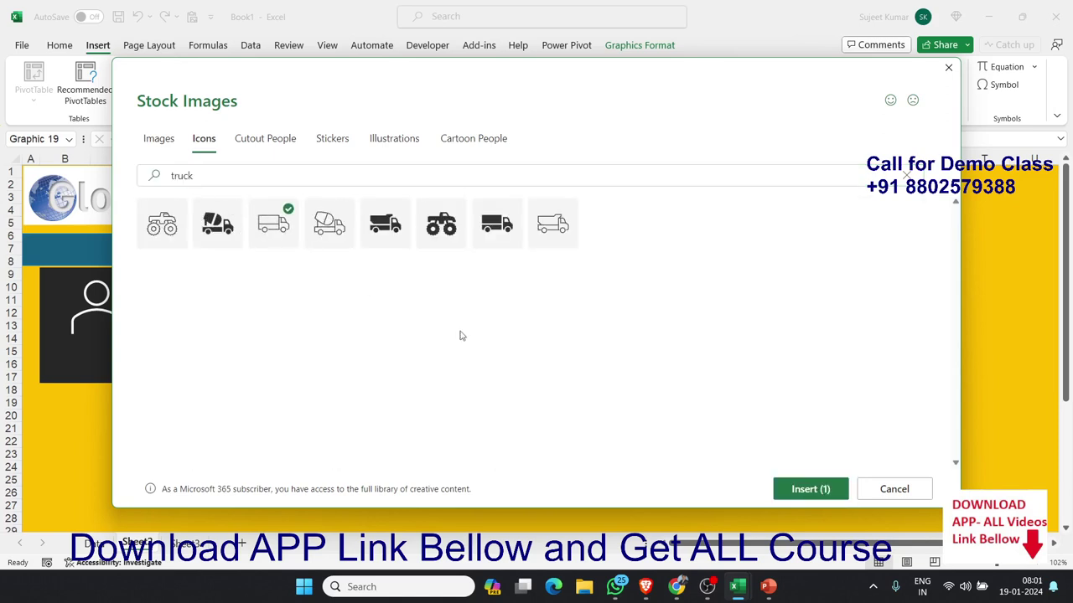
pyautogui.click(803, 488)
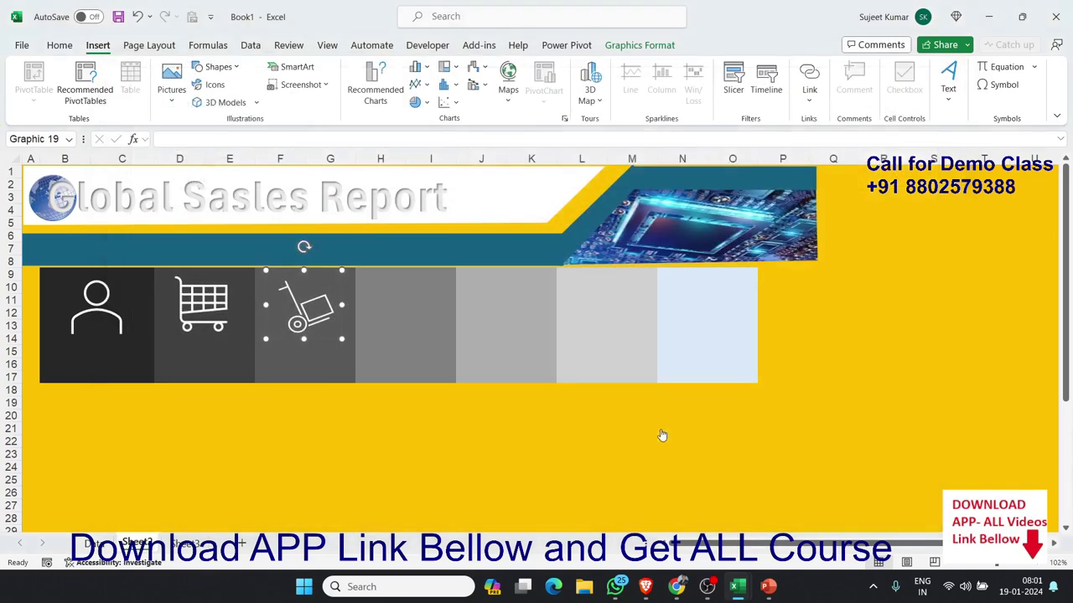
pyautogui.moveTo(369, 384); pyautogui.dragTo(424, 311)
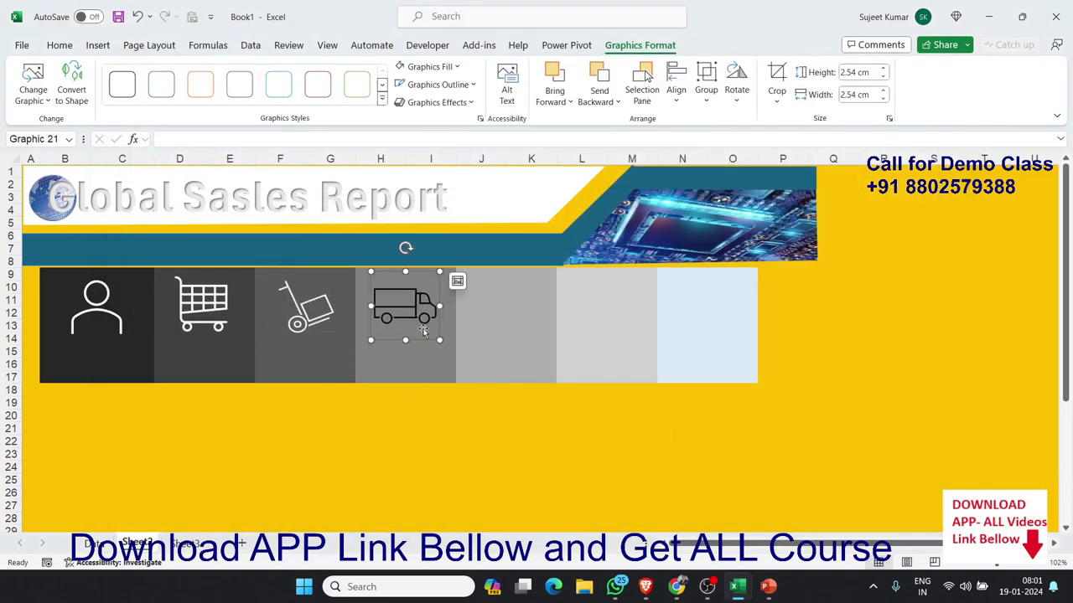
pyautogui.click(435, 70)
pyautogui.click(431, 67)
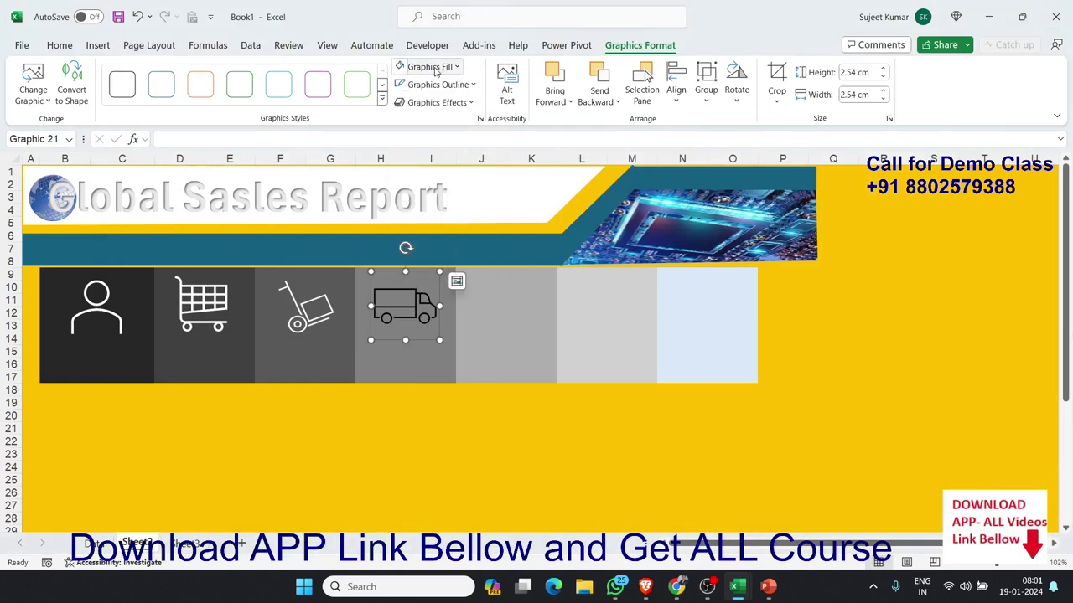
pyautogui.click(431, 67)
pyautogui.click(403, 124)
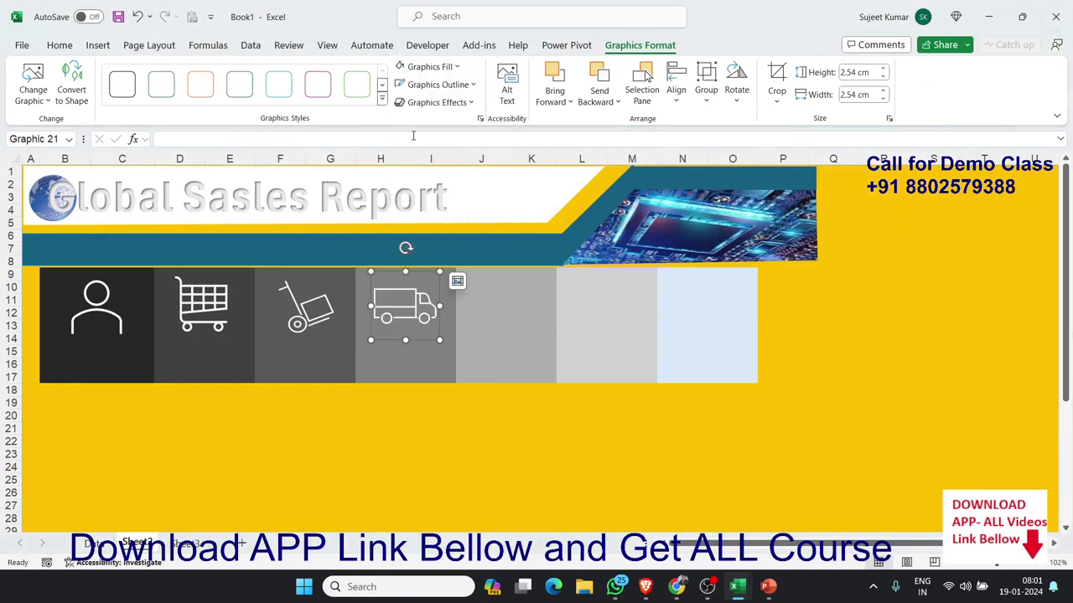
pyautogui.click(493, 320)
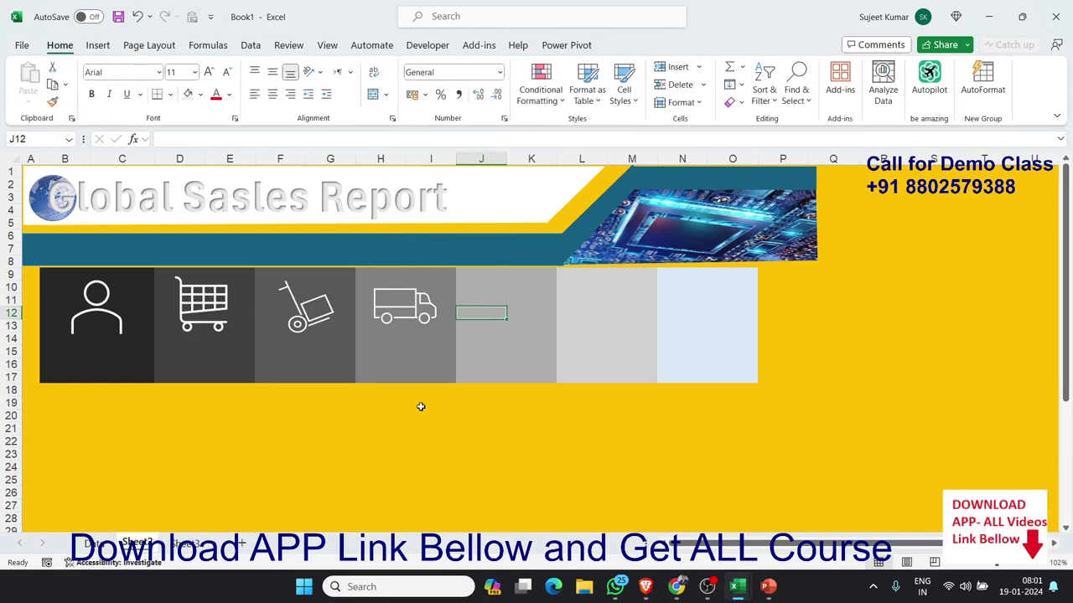
# - Check the reference dashboard on Sheet3, then return and open the Icons library
pyautogui.click(186, 543)
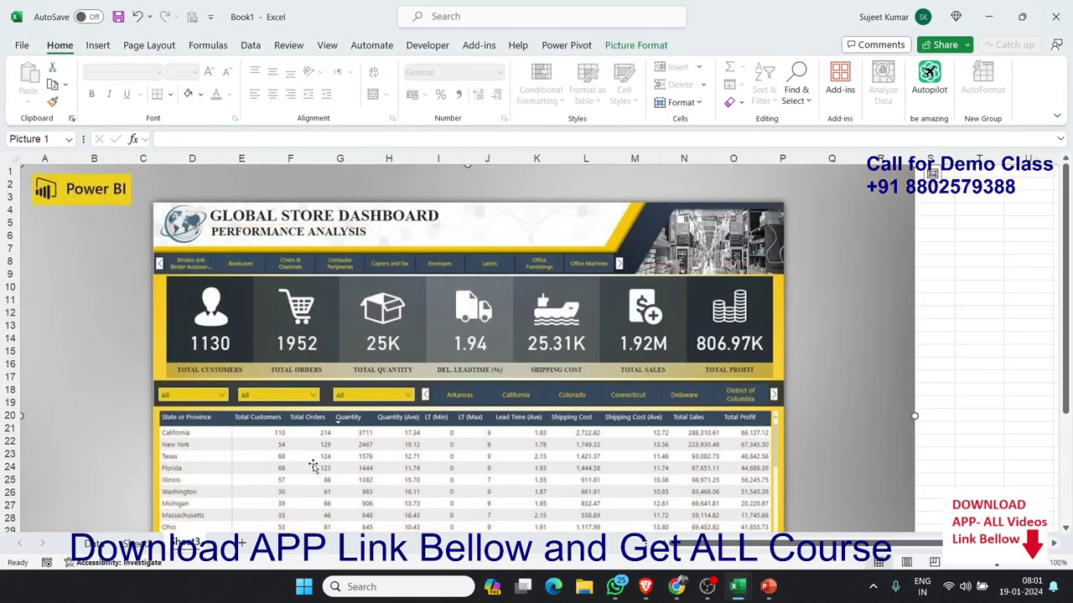
pyautogui.click(138, 544)
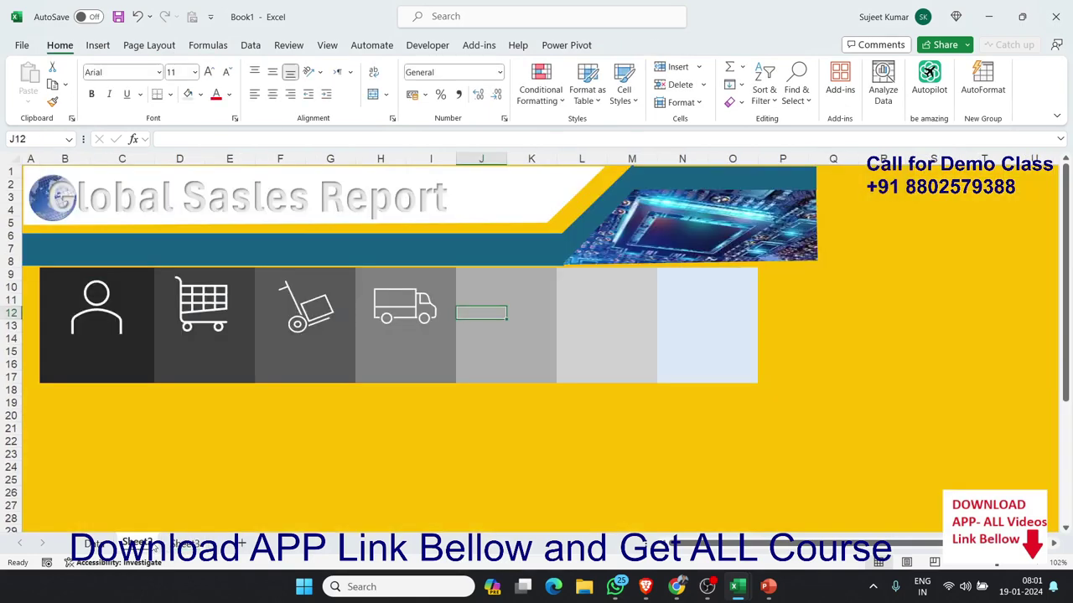
pyautogui.click(98, 46)
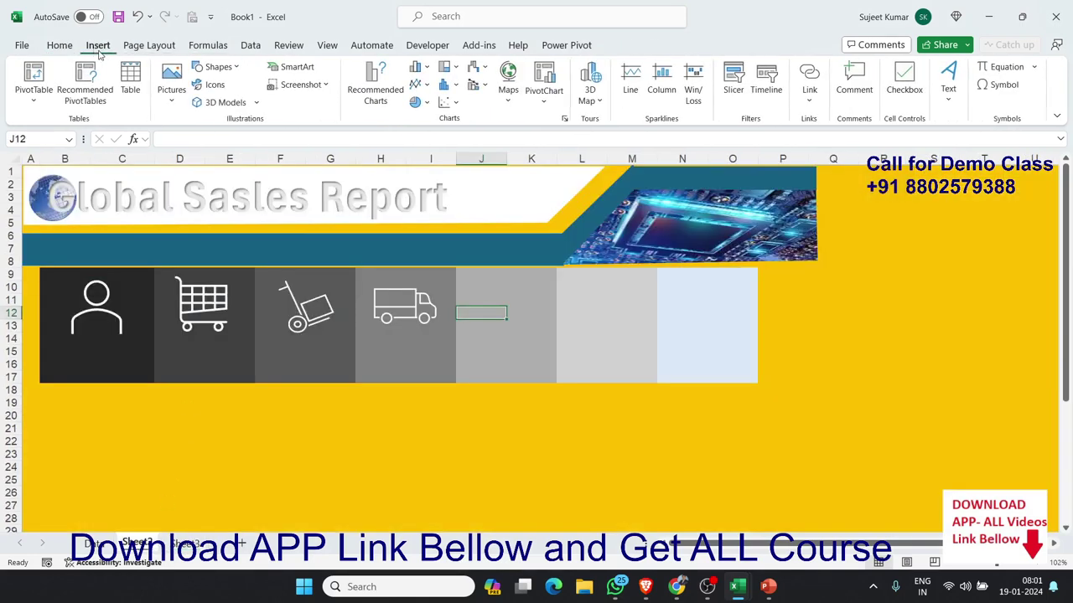
pyautogui.click(214, 85)
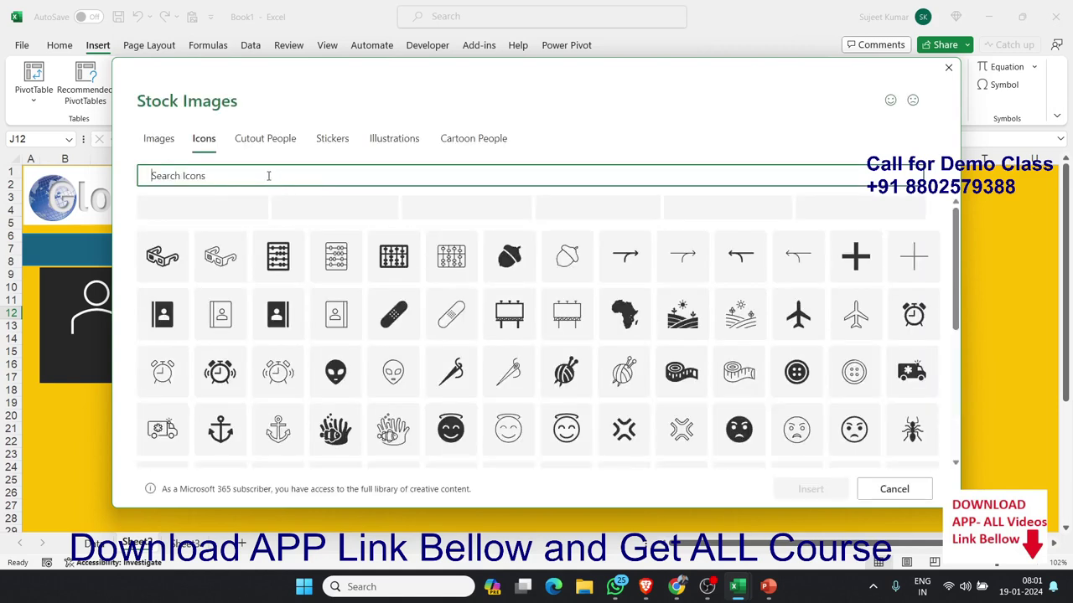
# - Search icons for 'ship', briefly try 'cost', then return to 'ship' and select the cargo ship
pyautogui.write('ship')
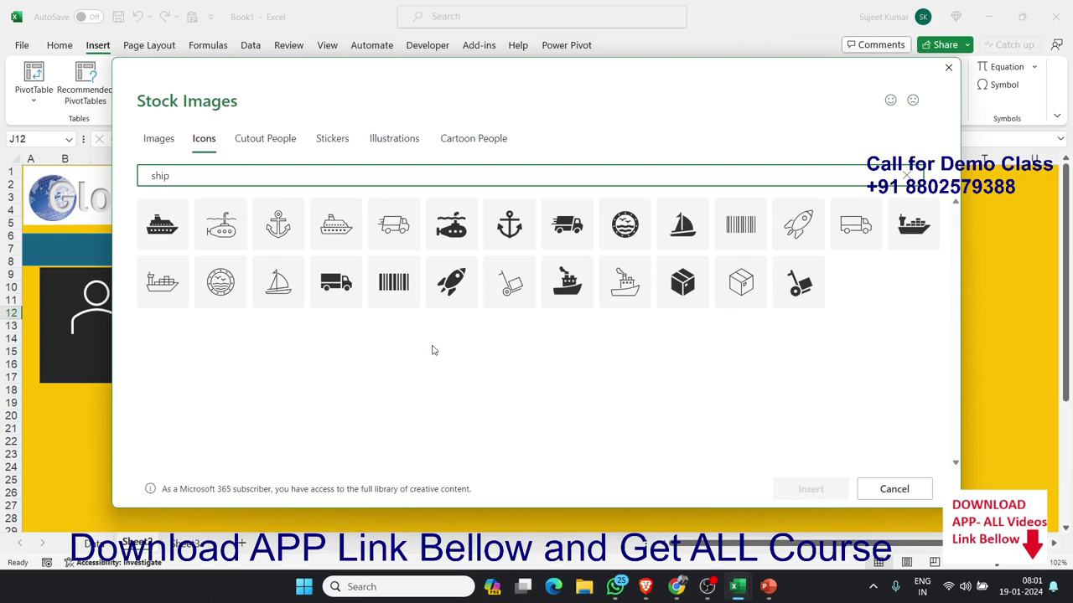
pyautogui.write(' cost')
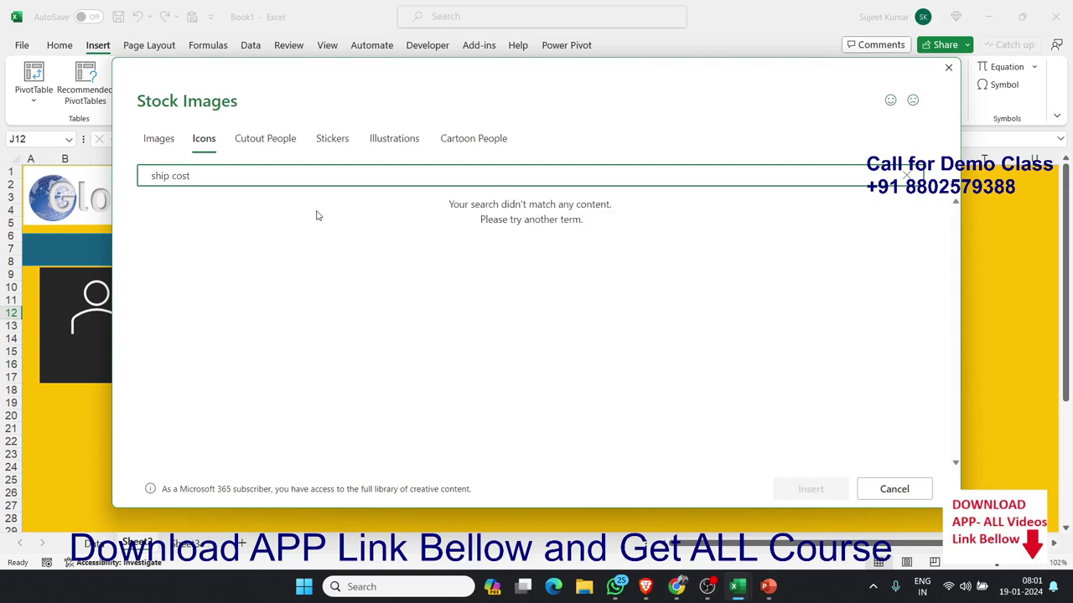
pyautogui.press('BackSpace')
pyautogui.press('BackSpace')
pyautogui.press('BackSpace')
pyautogui.press('BackSpace')
pyautogui.write('c')
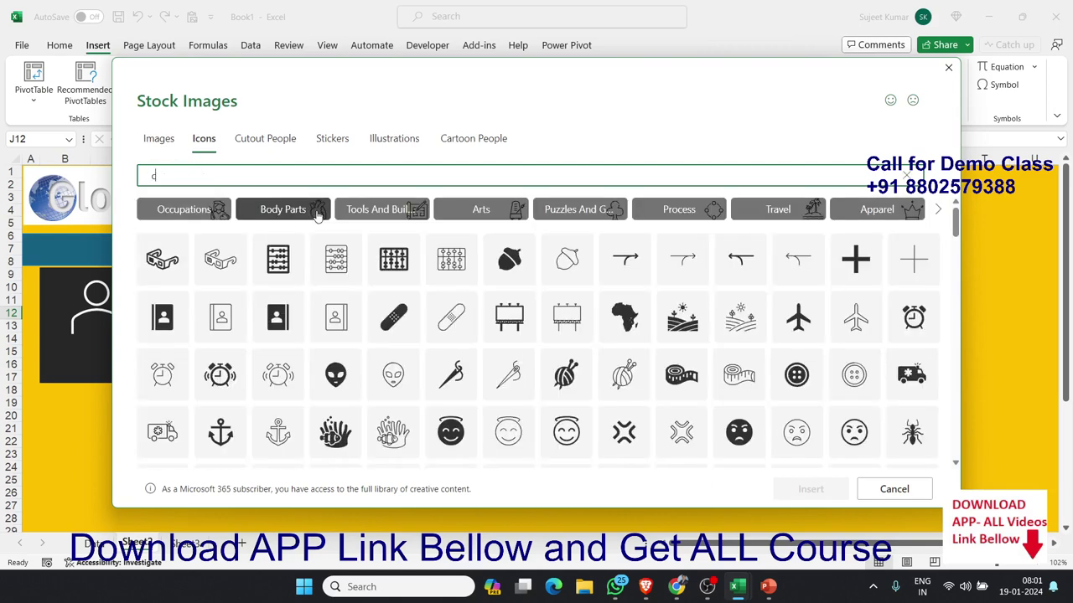
pyautogui.write('ost')
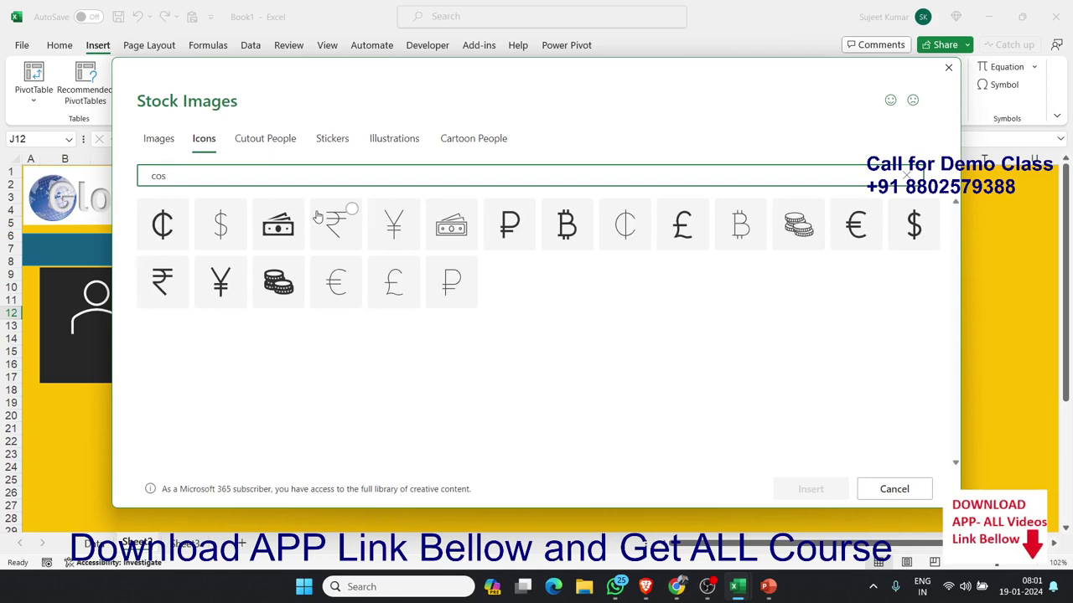
pyautogui.press('BackSpace')
pyautogui.press('BackSpace')
pyautogui.press('BackSpace')
pyautogui.write('sh')
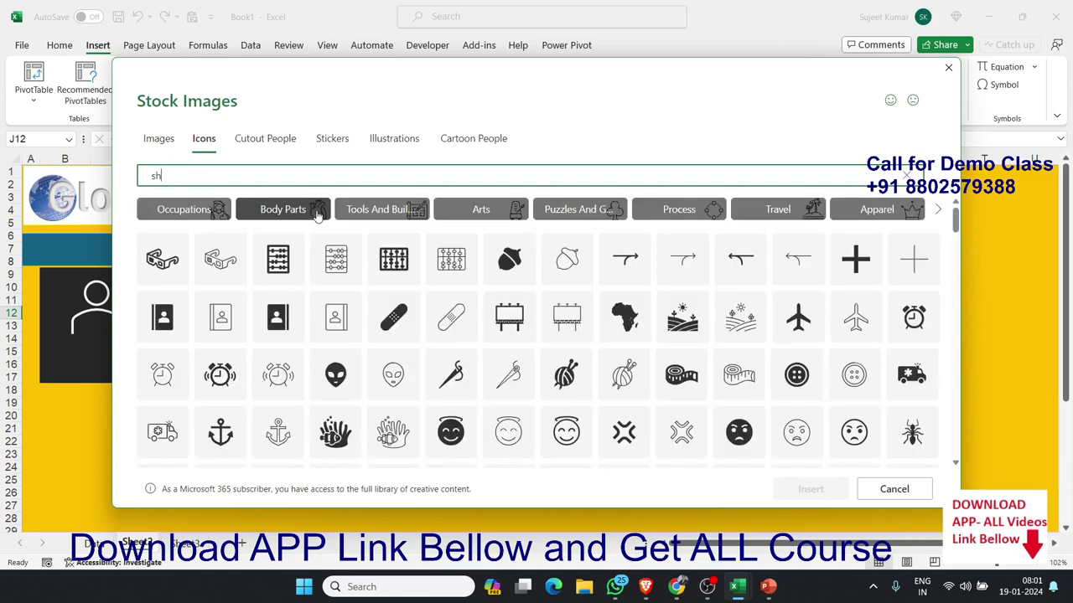
pyautogui.write('ip')
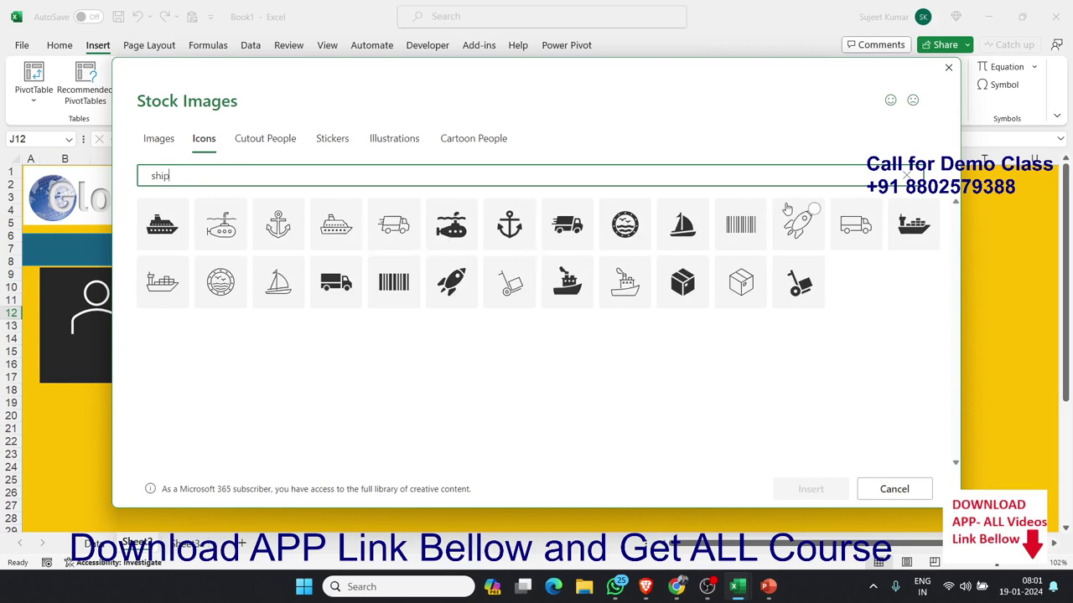
pyautogui.click(910, 225)
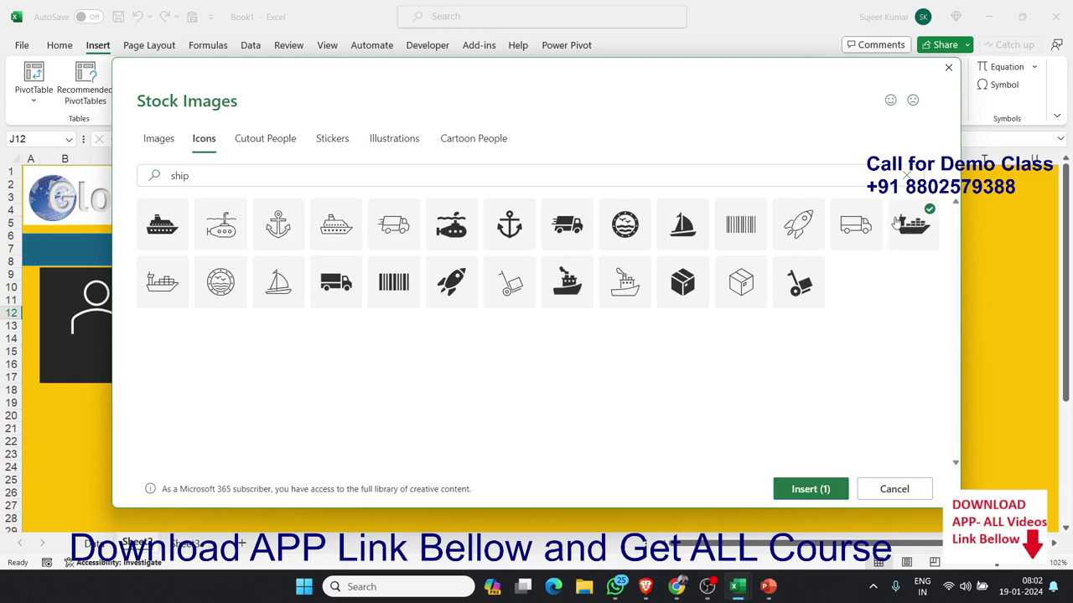
# - Insert the cargo ship icon, move it into the fifth grey tile and fill it white
pyautogui.click(814, 484)
pyautogui.moveTo(501, 362)
pyautogui.mouseDown()
pyautogui.moveTo(520, 347)
pyautogui.moveTo(517, 325)
pyautogui.mouseUp()
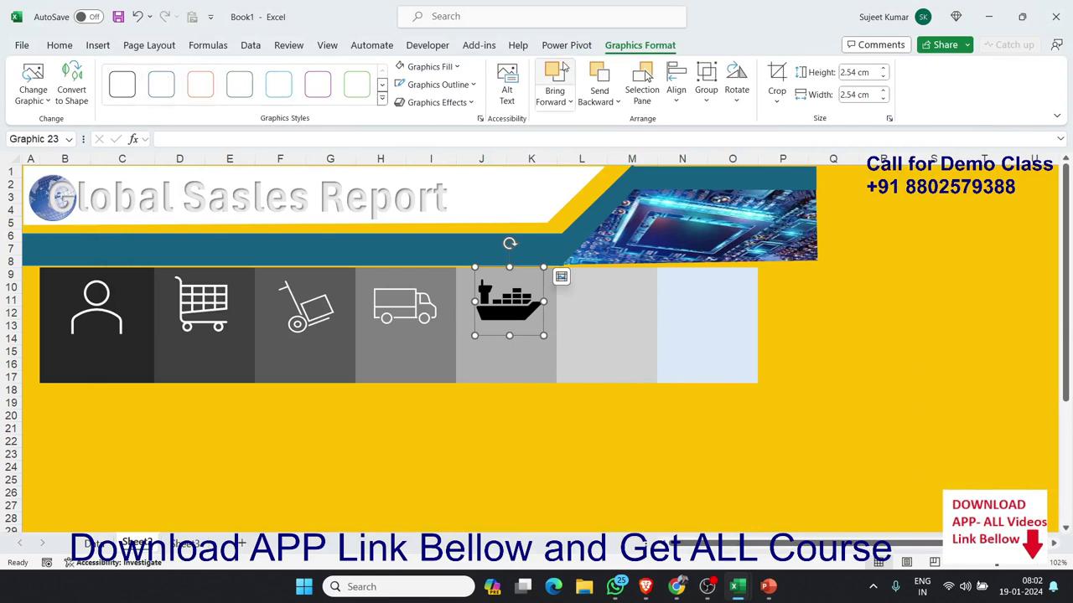
pyautogui.click(419, 68)
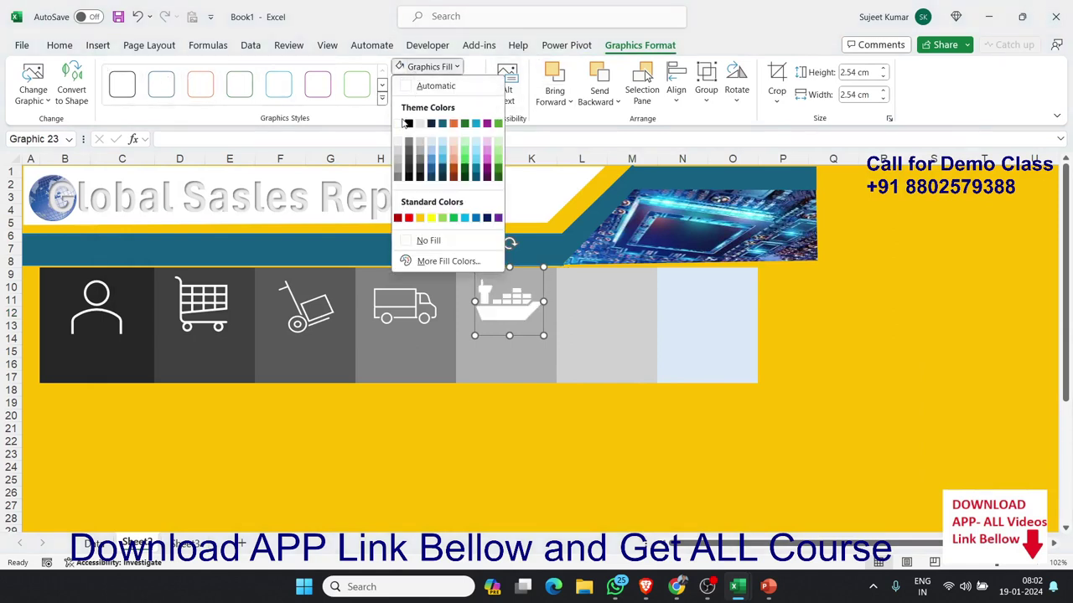
pyautogui.click(405, 124)
pyautogui.click(622, 363)
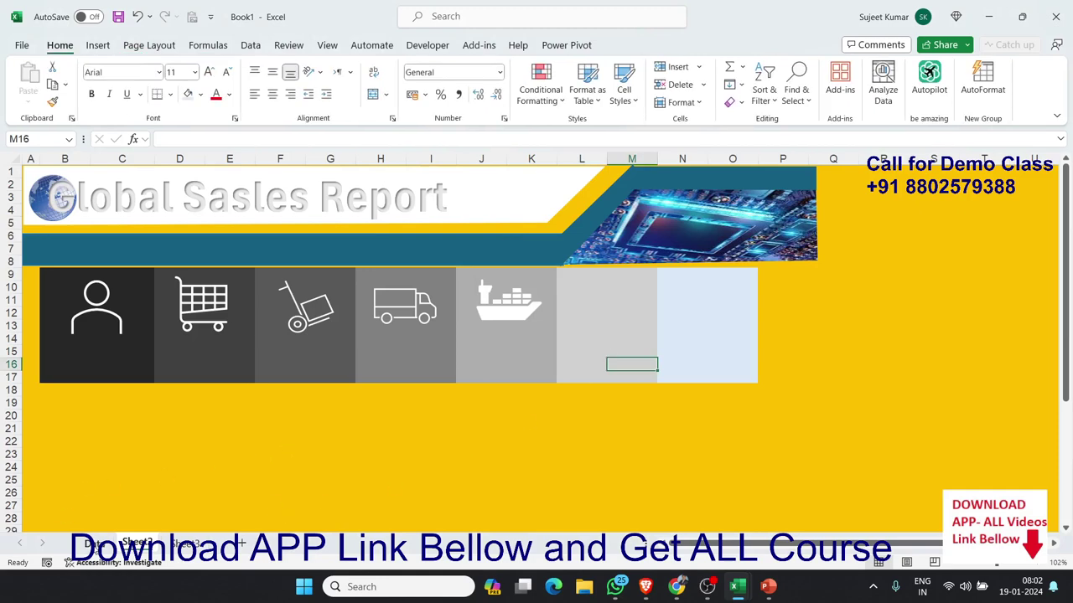
# - Glance at the reference dashboard and sales data sheets, then return to Global Sales Report
pyautogui.click(186, 545)
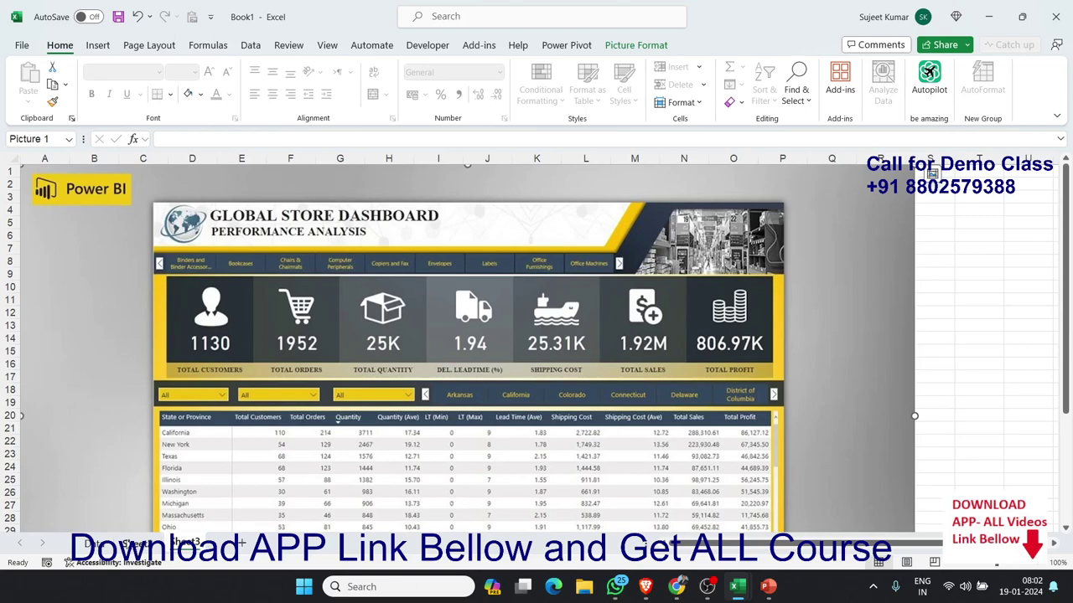
pyautogui.click(104, 545)
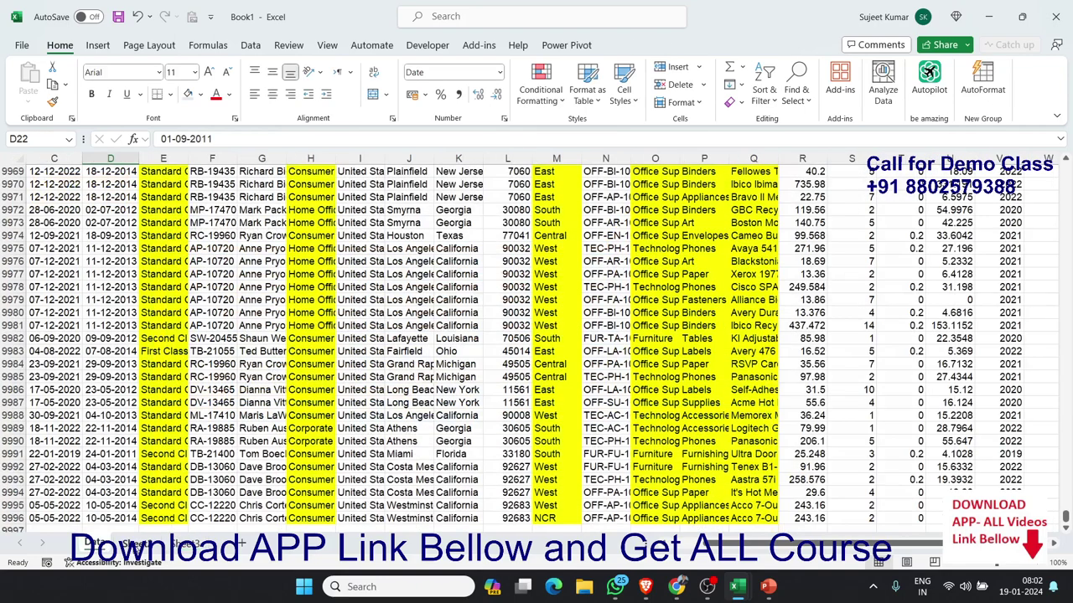
pyautogui.click(135, 545)
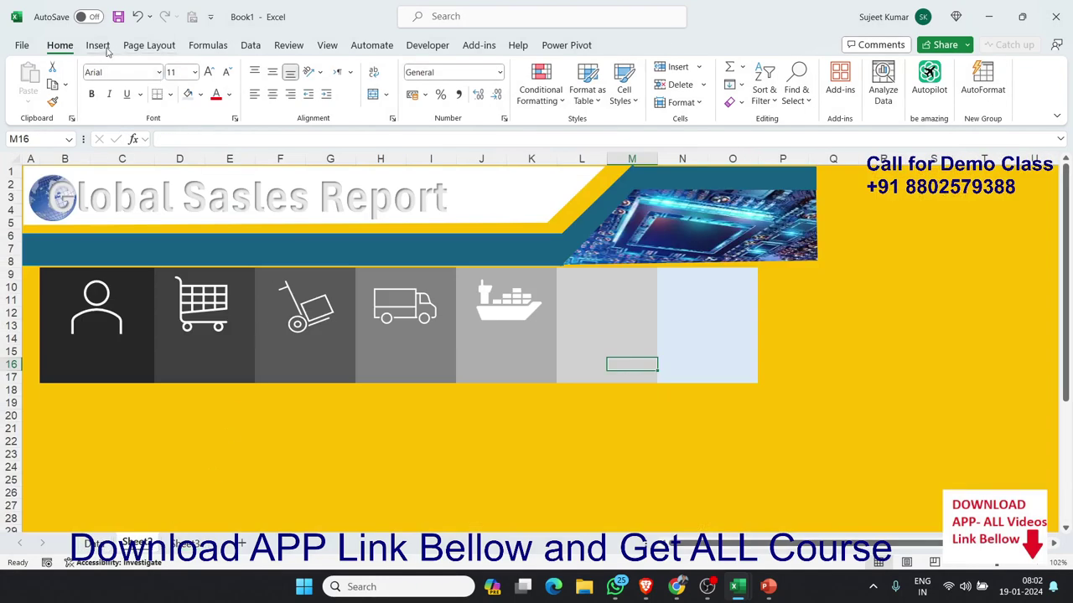
pyautogui.click(101, 47)
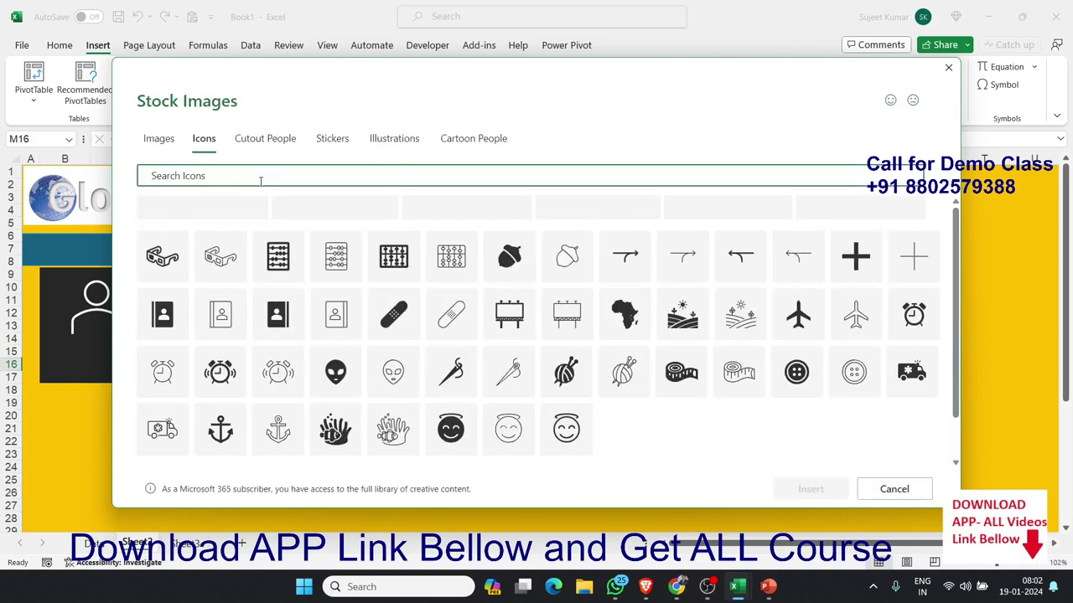
# - Try icon searches for Reven, cos, rupees, amount, pr, b and welth
pyautogui.write('Reve')
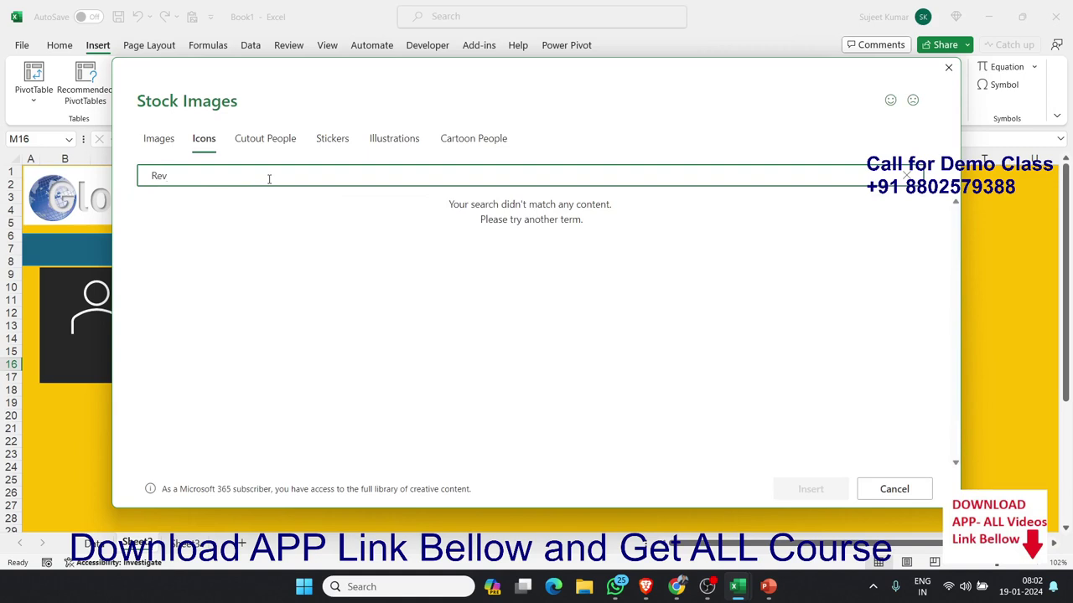
pyautogui.write('n')
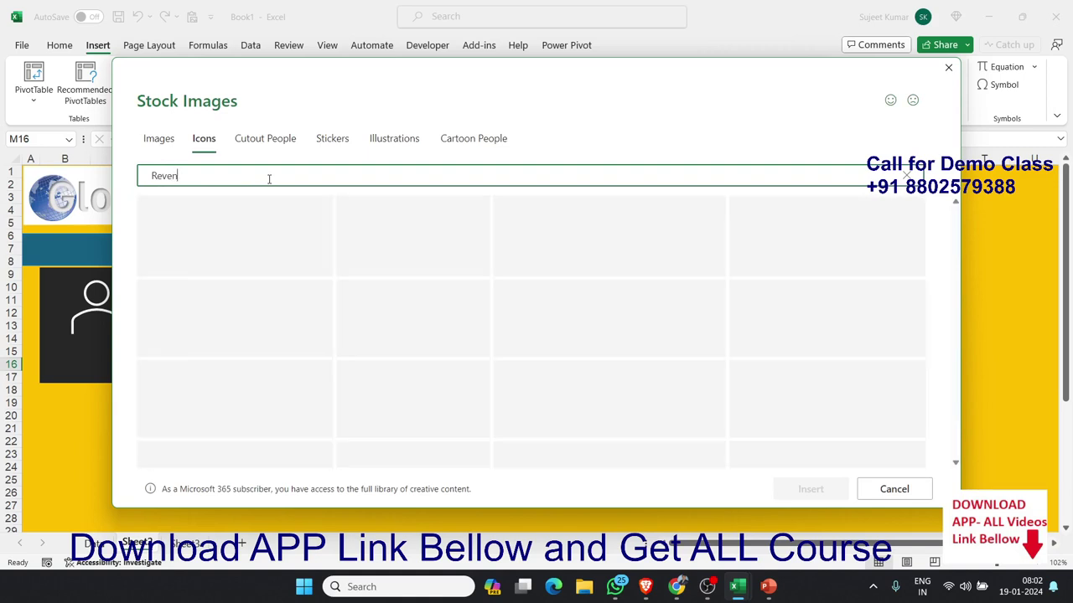
pyautogui.press('BackSpace')
pyautogui.press('BackSpace')
pyautogui.press('BackSpace')
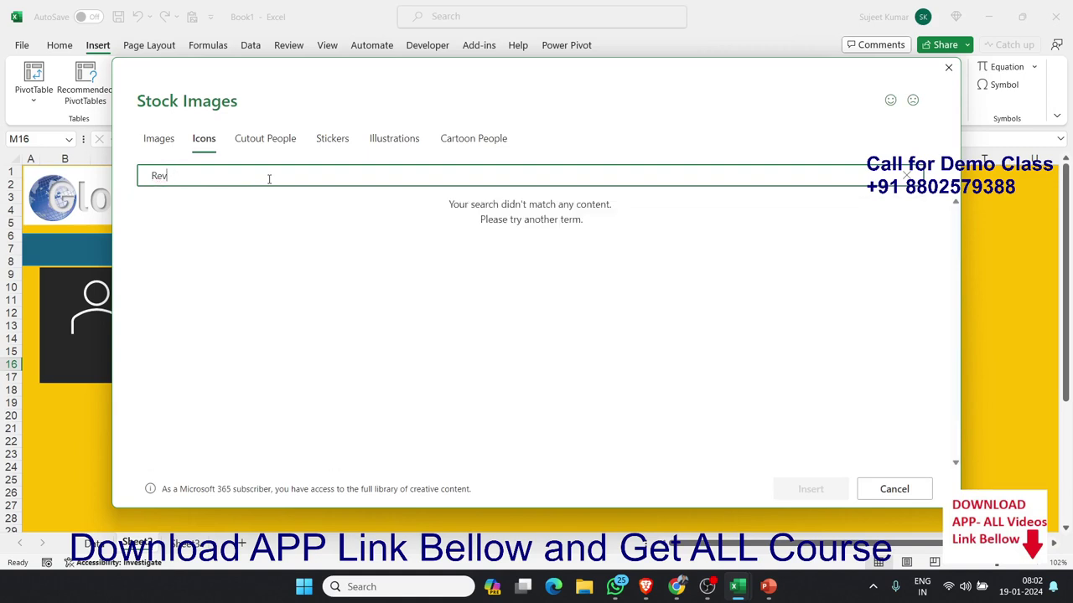
pyautogui.press('BackSpace')
pyautogui.press('BackSpace')
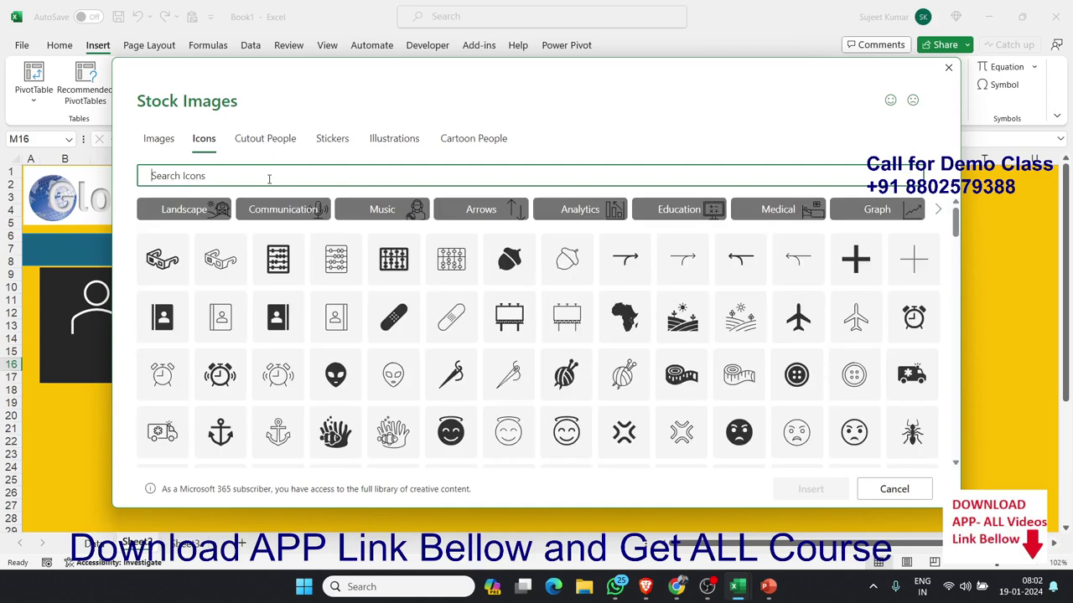
pyautogui.write('cos')
pyautogui.press('BackSpace')
pyautogui.press('BackSpace')
pyautogui.press('BackSpace')
pyautogui.write('rupees')
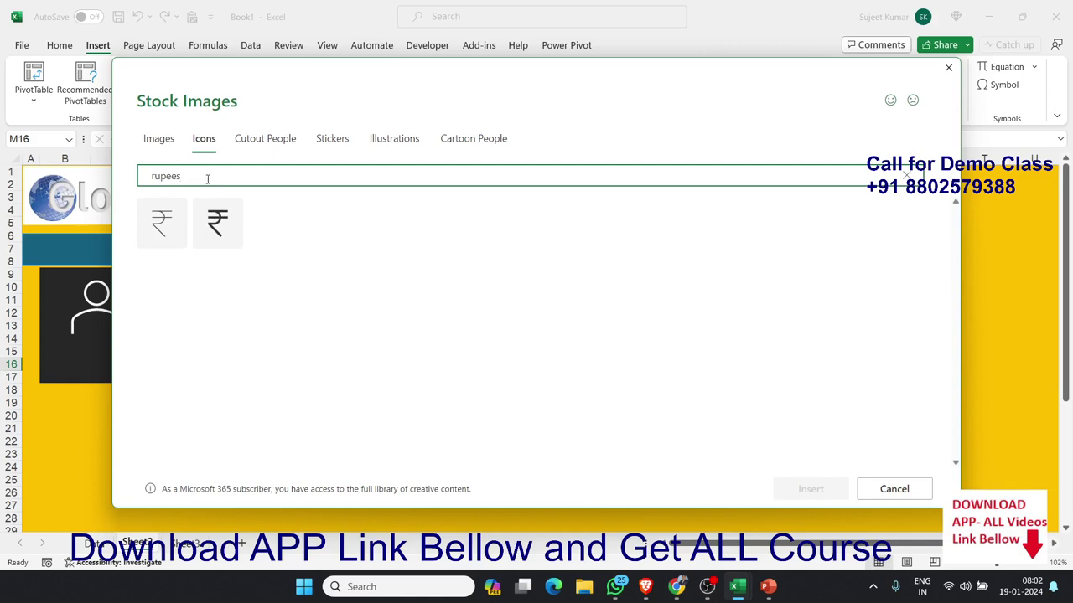
pyautogui.moveTo(208, 180); pyautogui.dragTo(120, 184)
pyautogui.write('amt')
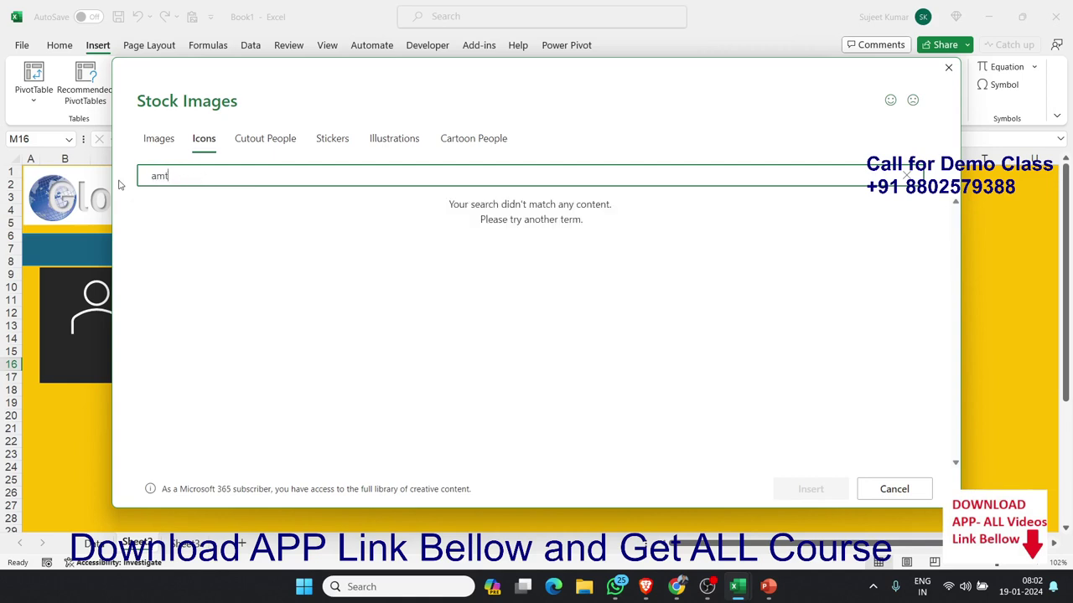
pyautogui.write('ou')
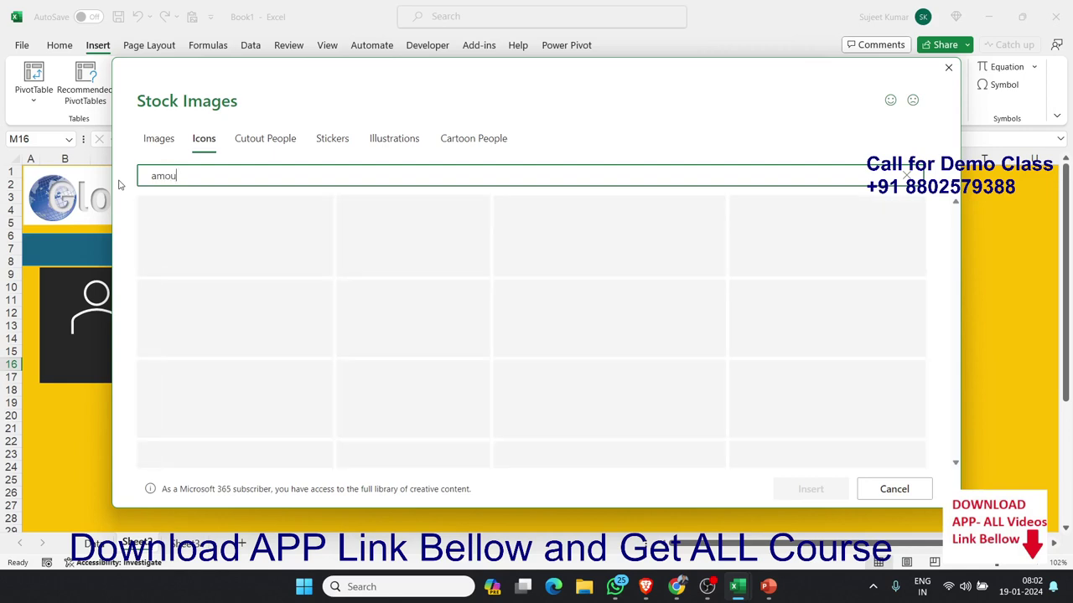
pyautogui.write('nt')
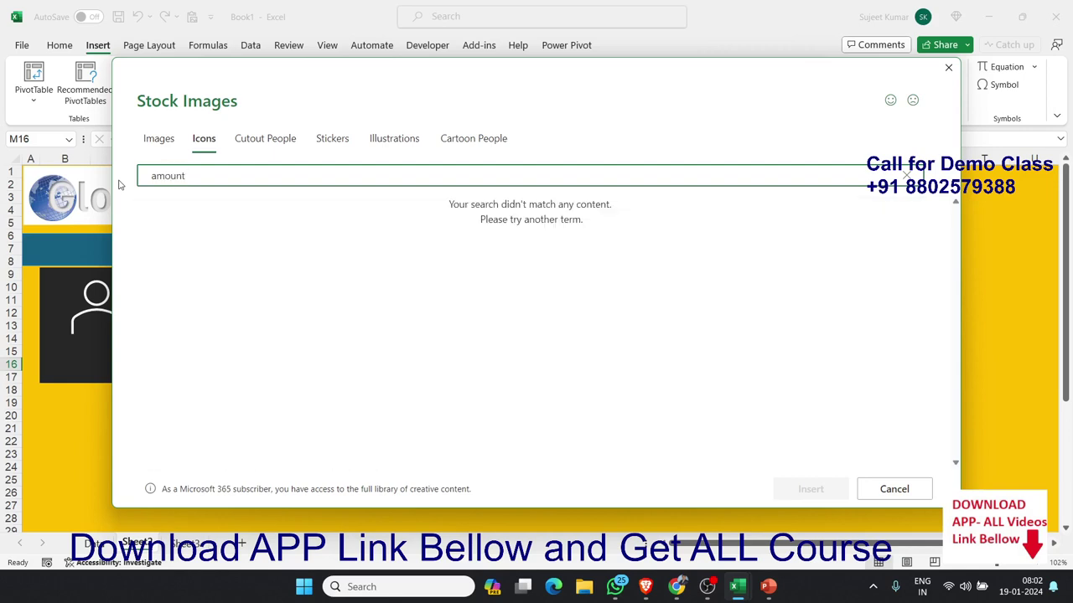
pyautogui.press('BackSpace')
pyautogui.press('BackSpace')
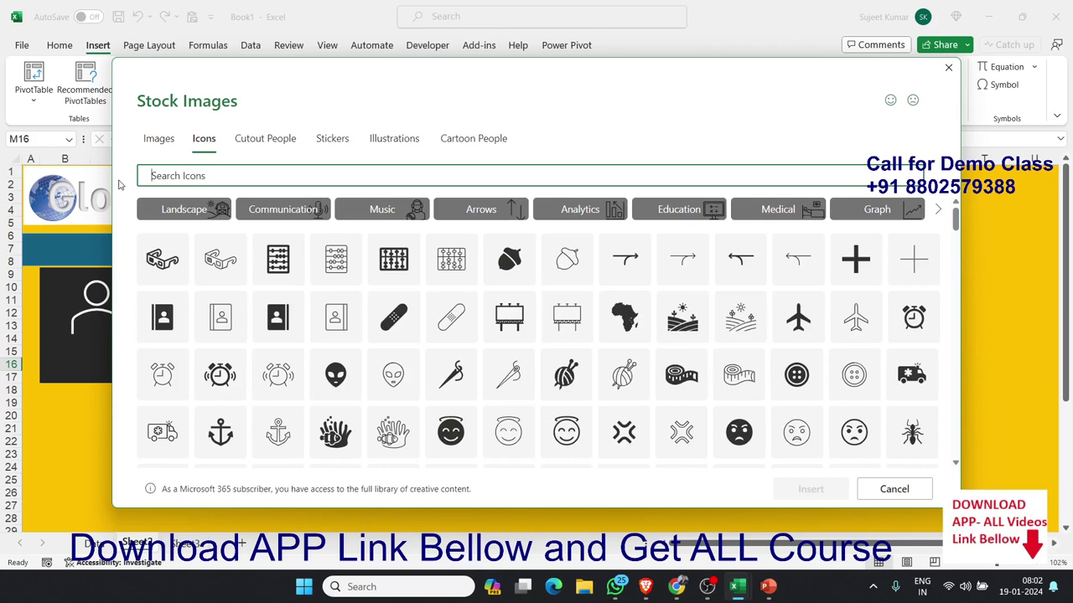
pyautogui.write('price')
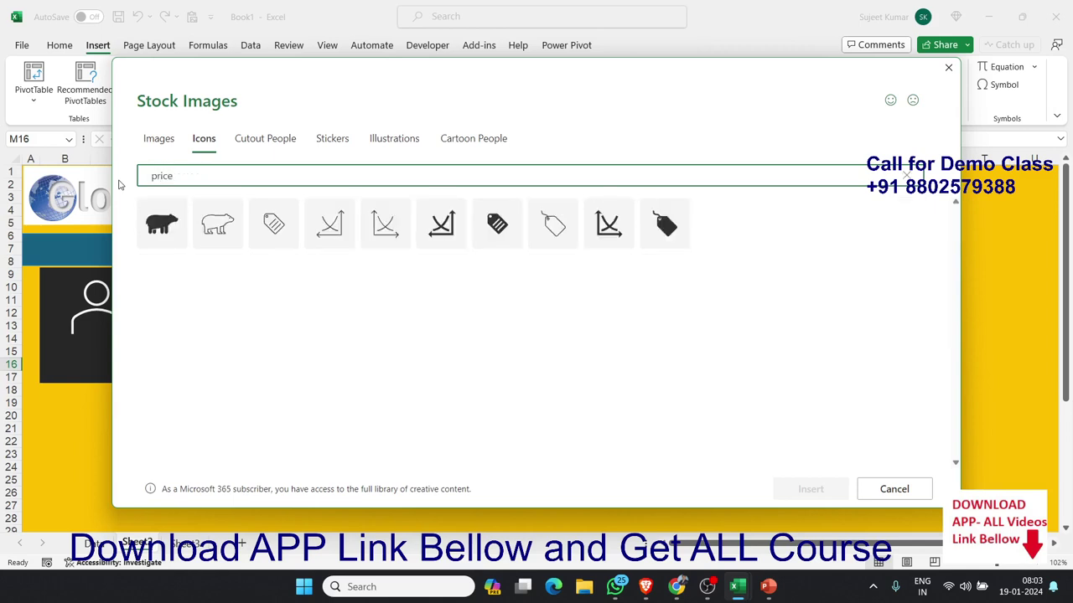
pyautogui.press('BackSpace')
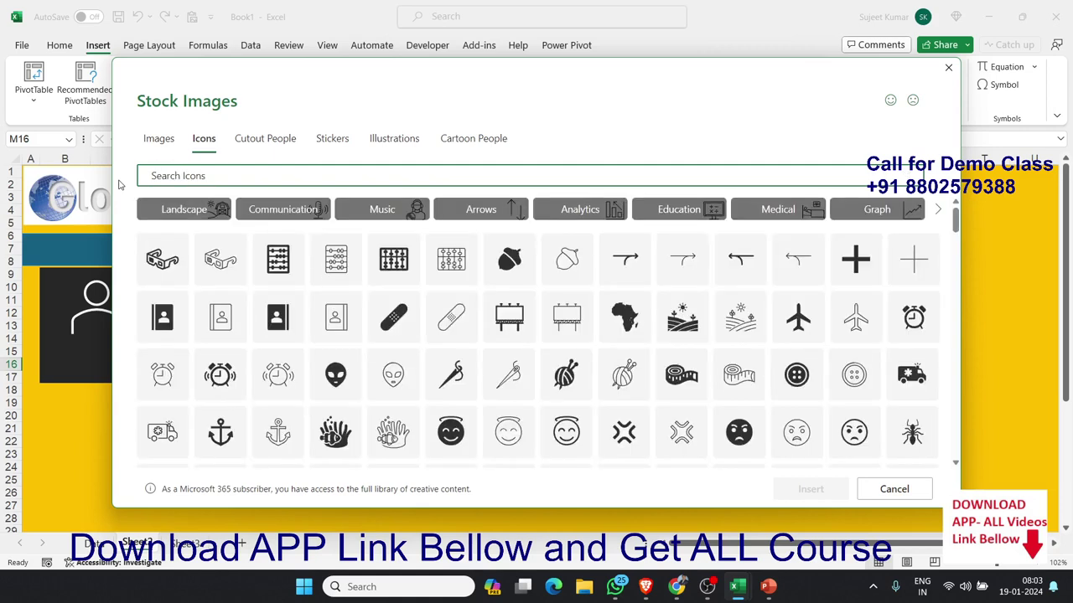
pyautogui.write('bank')
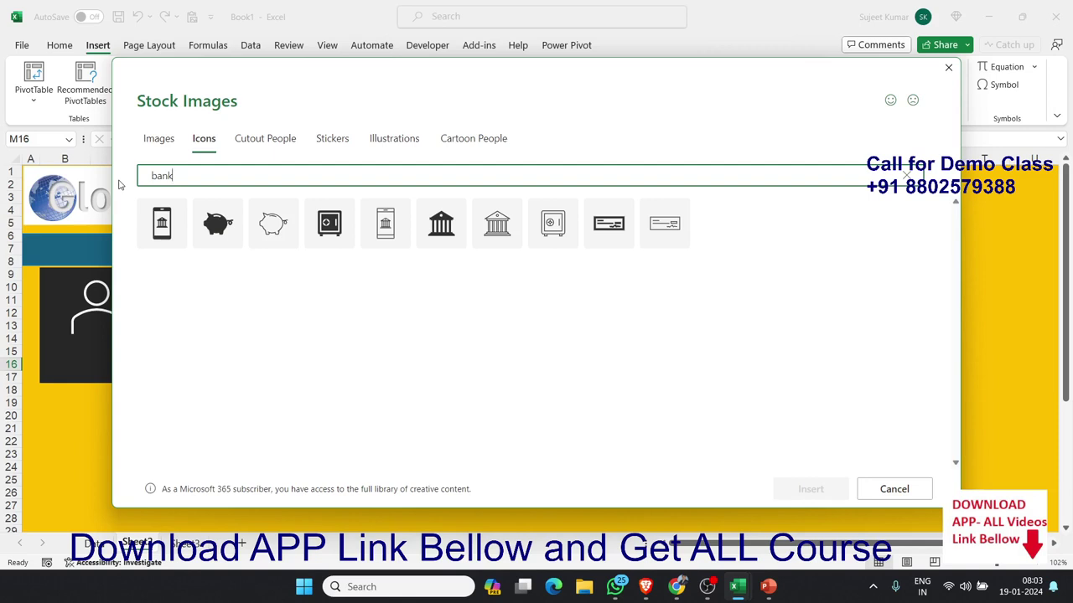
pyautogui.press('BackSpace')
pyautogui.press('BackSpace')
pyautogui.press('BackSpace')
pyautogui.press('BackSpace')
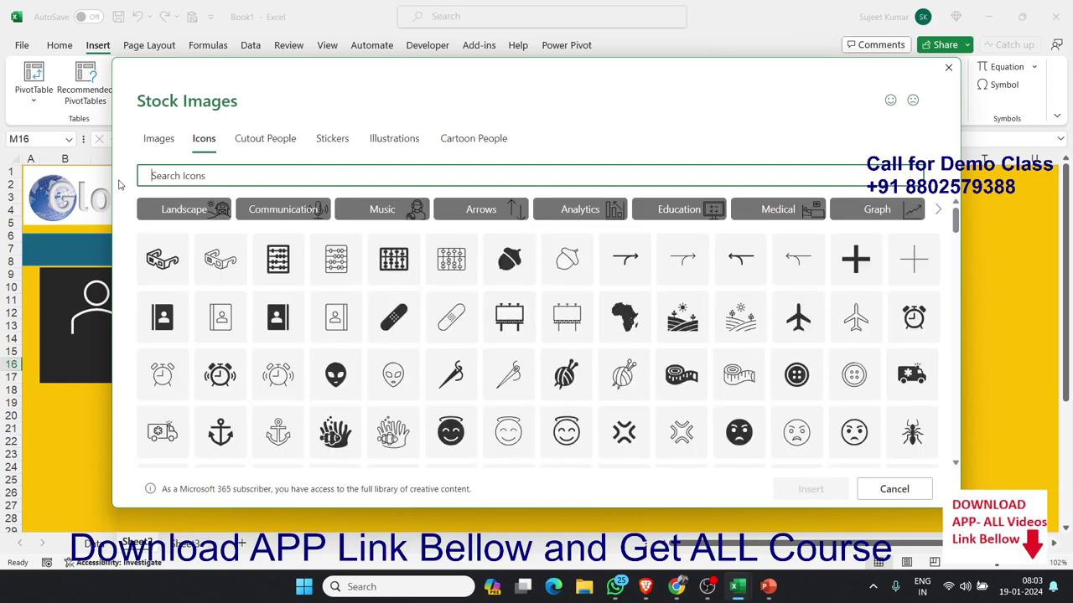
pyautogui.write('welth')
pyautogui.press('BackSpace')
pyautogui.press('BackSpace')
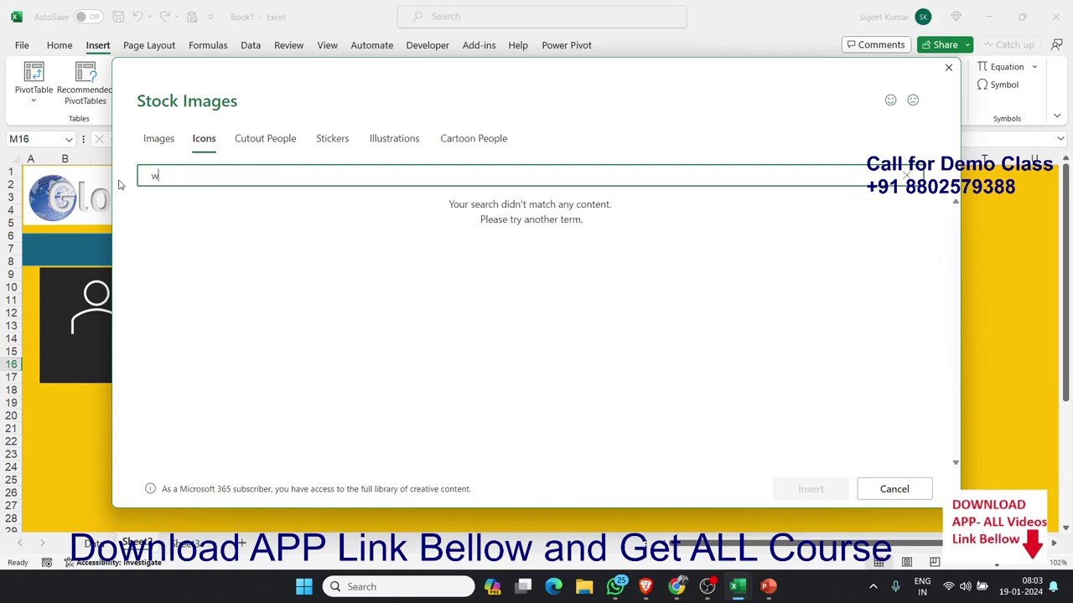
pyautogui.press('BackSpace')
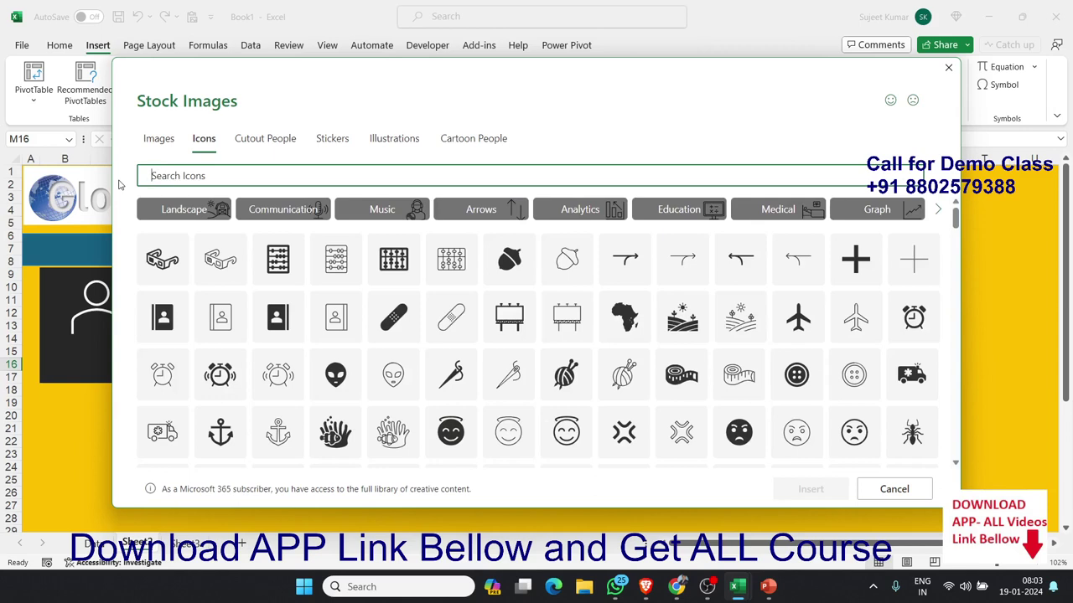
# - Search icons for 'bank' and insert the bank building icon
pyautogui.write('ba')
pyautogui.write('nk')
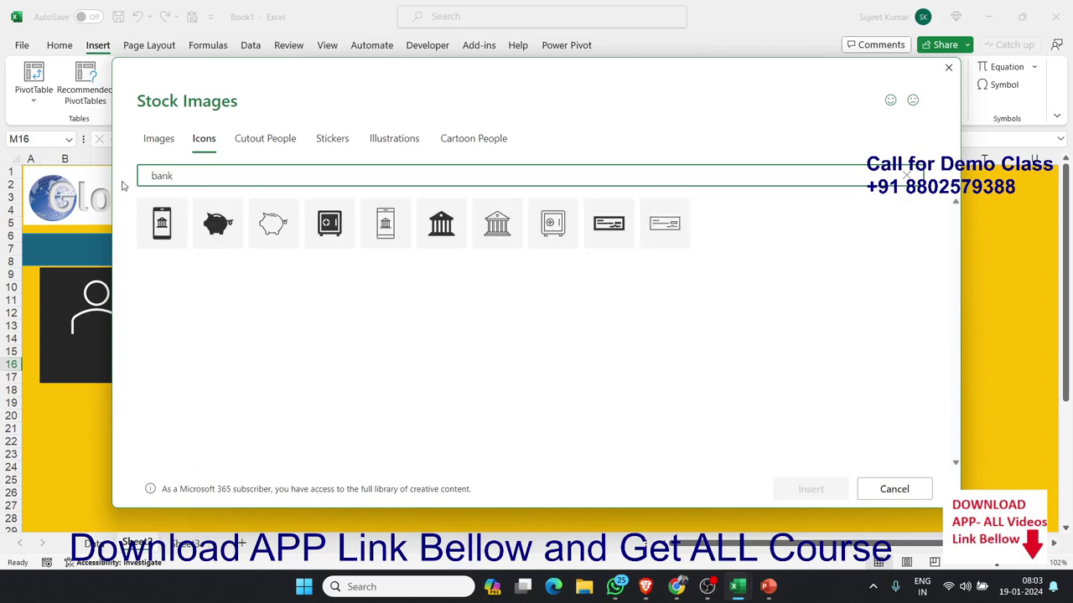
pyautogui.doubleClick(220, 175)
pyautogui.click(450, 234)
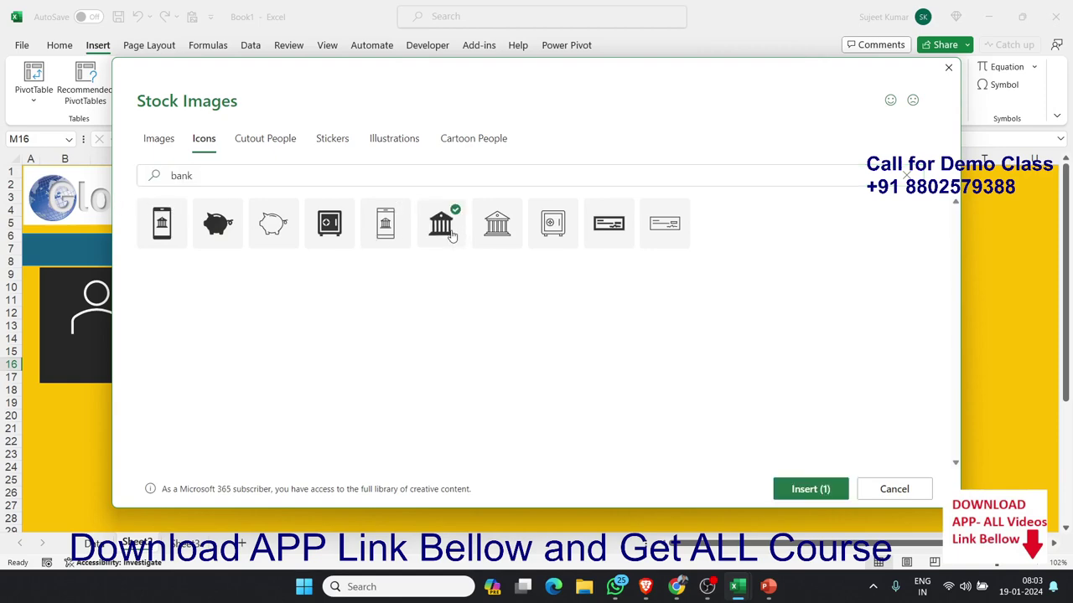
pyautogui.click(781, 488)
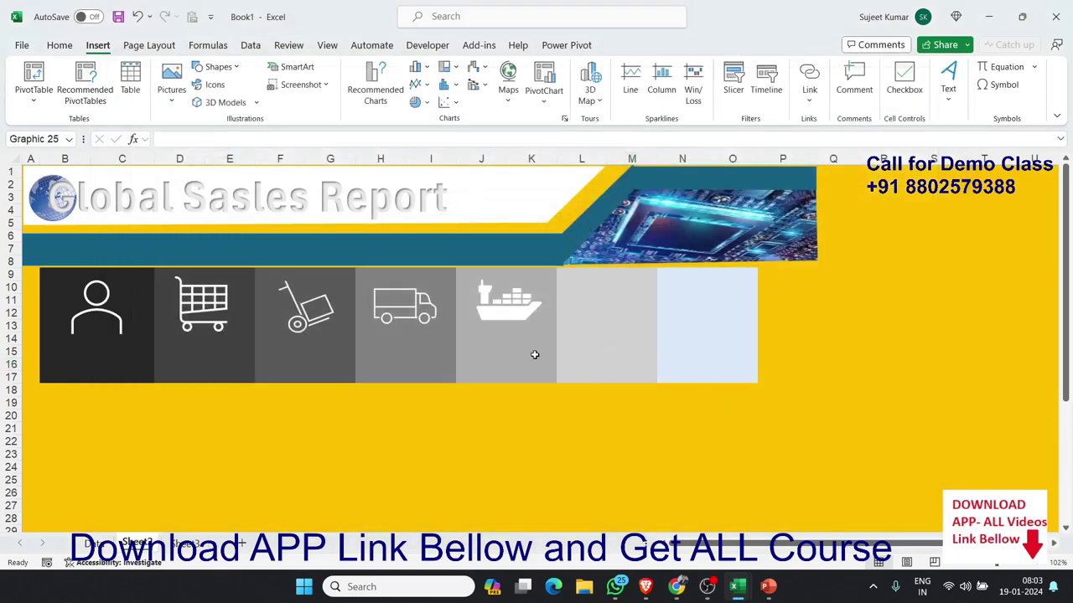
# - Move the bank icon into the sixth light-grey tile and give it a white graphics fill
pyautogui.moveTo(648, 375); pyautogui.dragTo(609, 284)
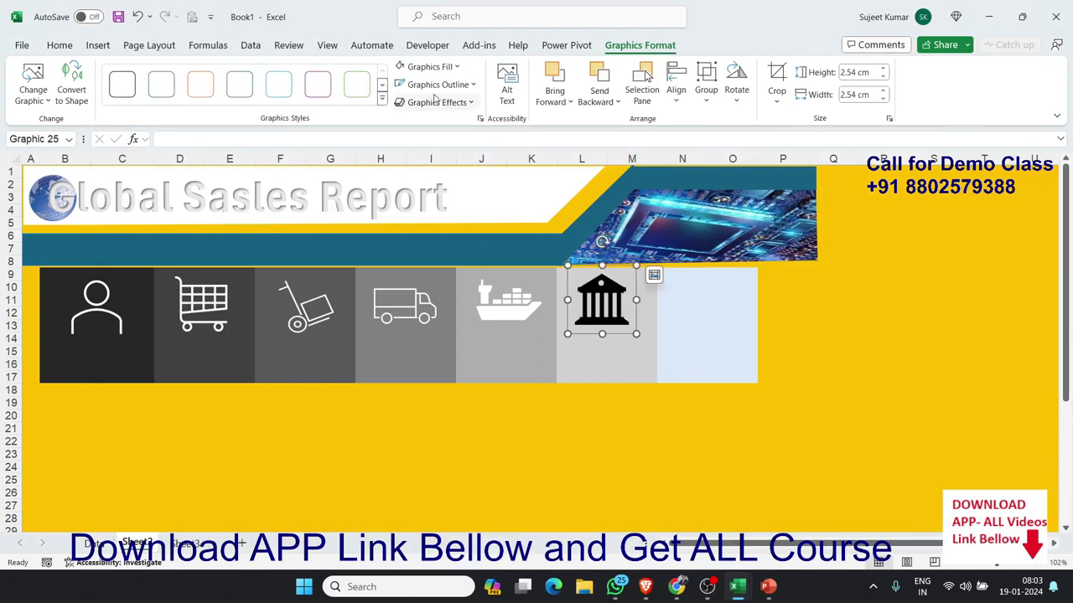
pyautogui.click(438, 85)
pyautogui.click(397, 143)
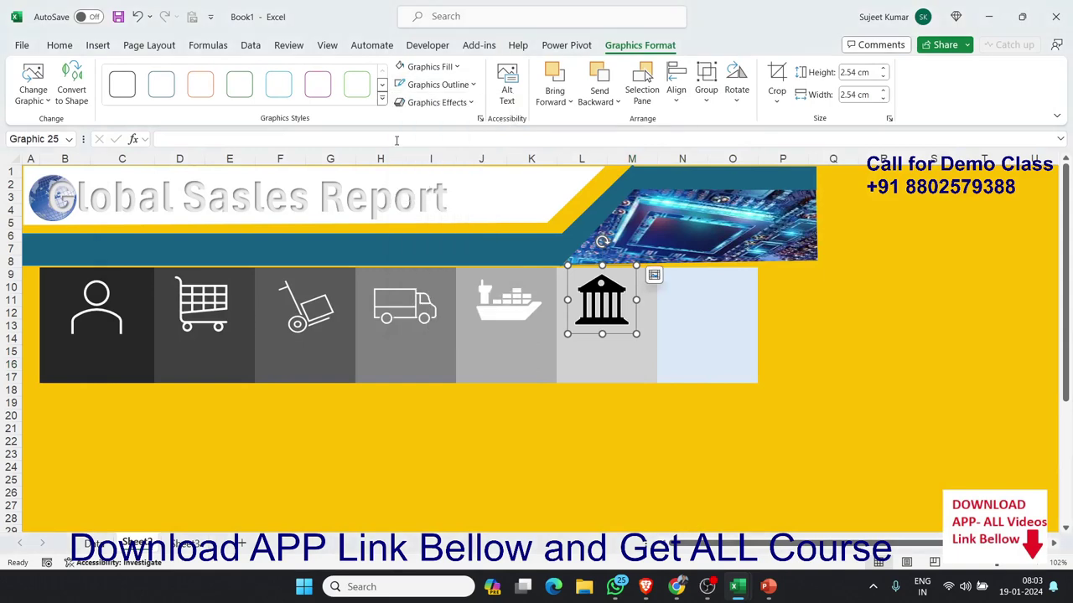
pyautogui.click(410, 67)
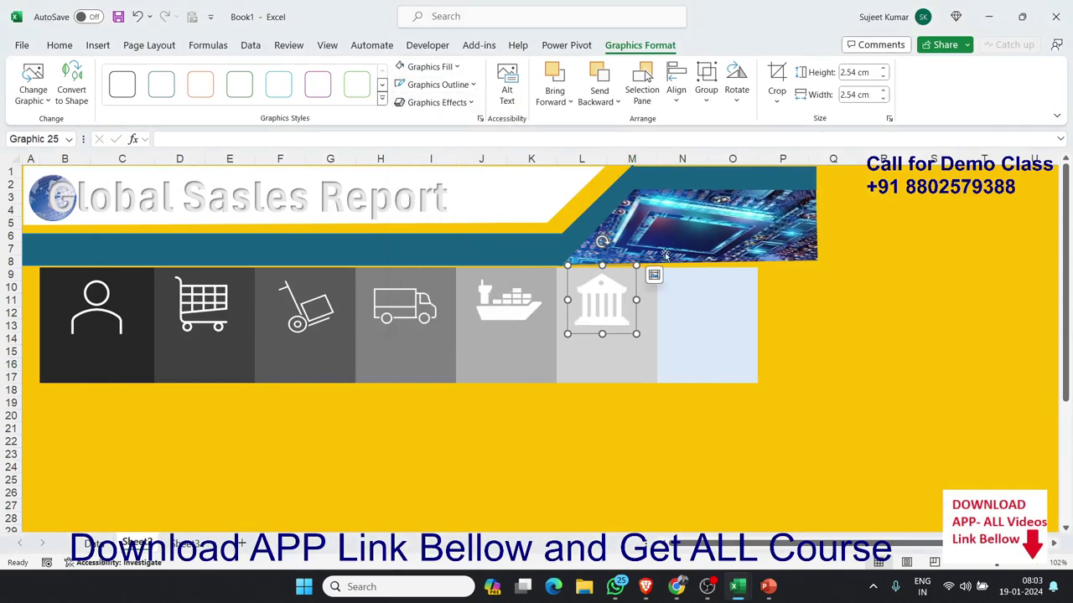
pyautogui.click(698, 327)
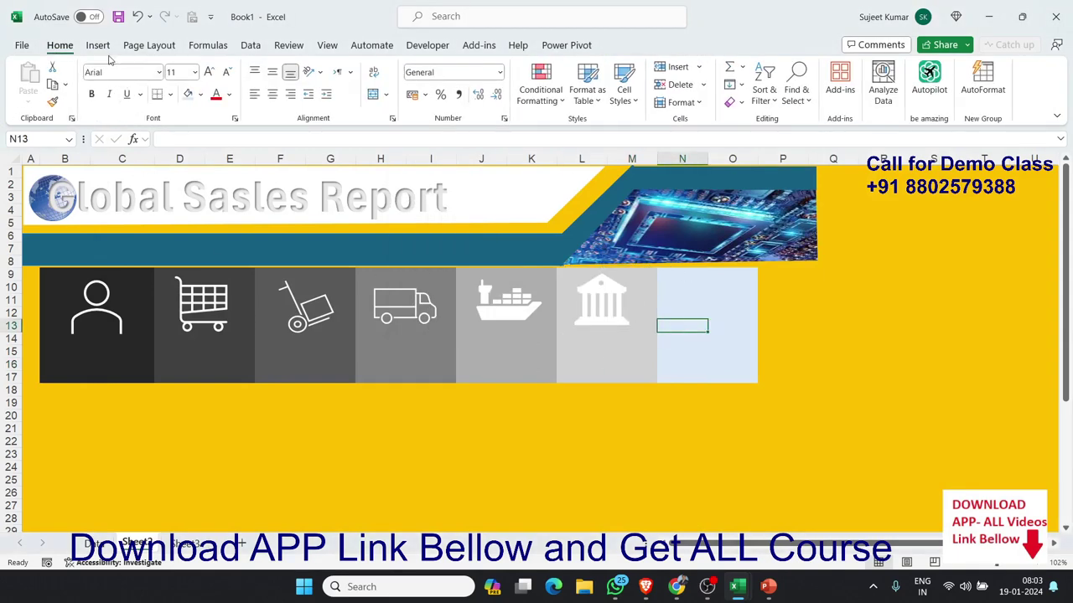
pyautogui.click(97, 45)
# - Insert the stack-of-coins stock icon found by searching 'profit'
pyautogui.click(212, 85)
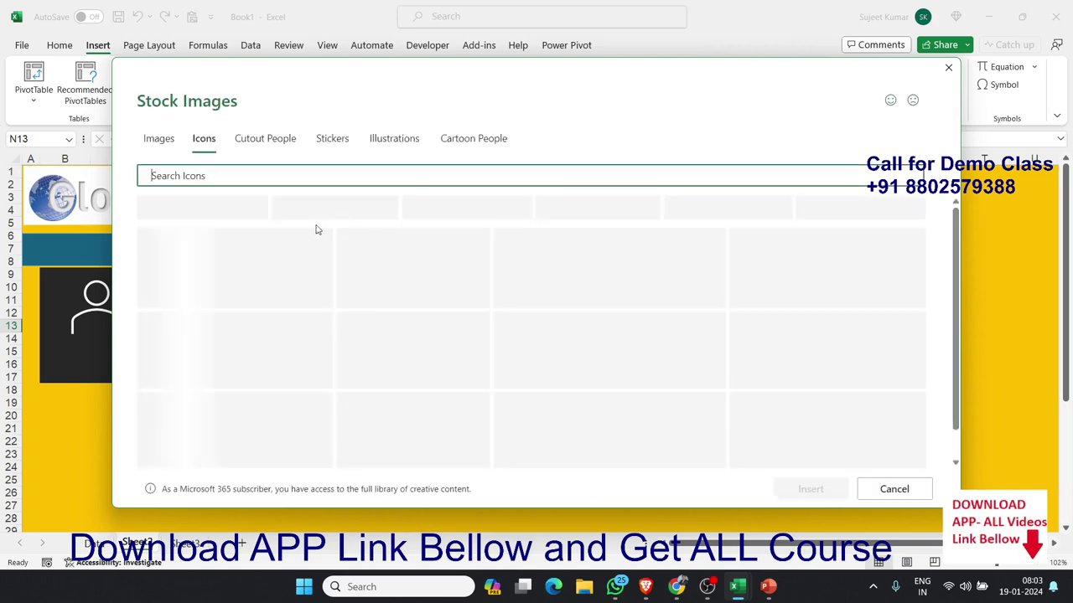
pyautogui.write('prof')
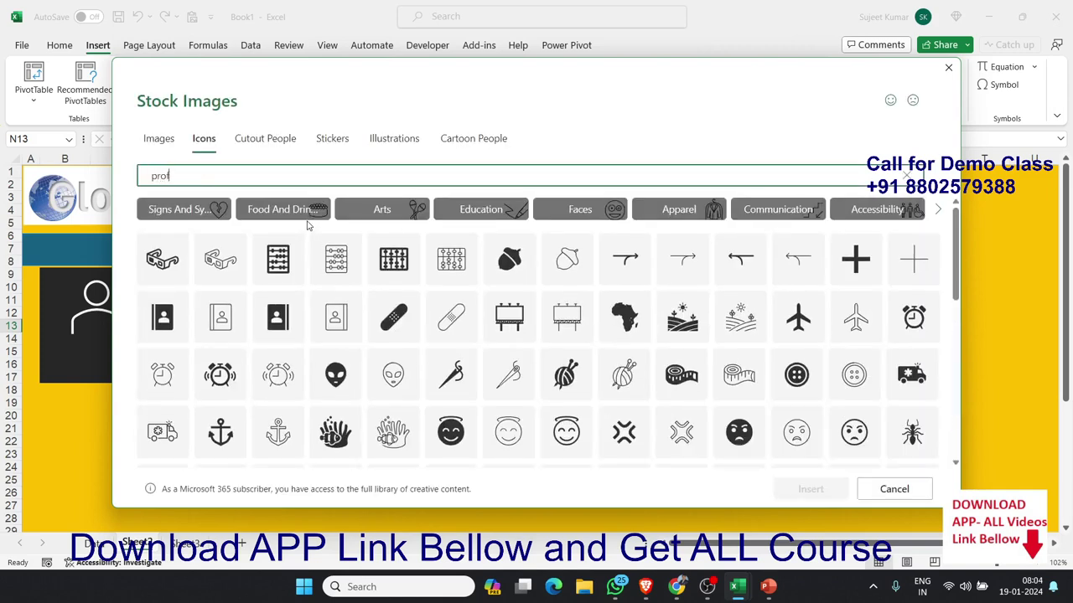
pyautogui.write('it')
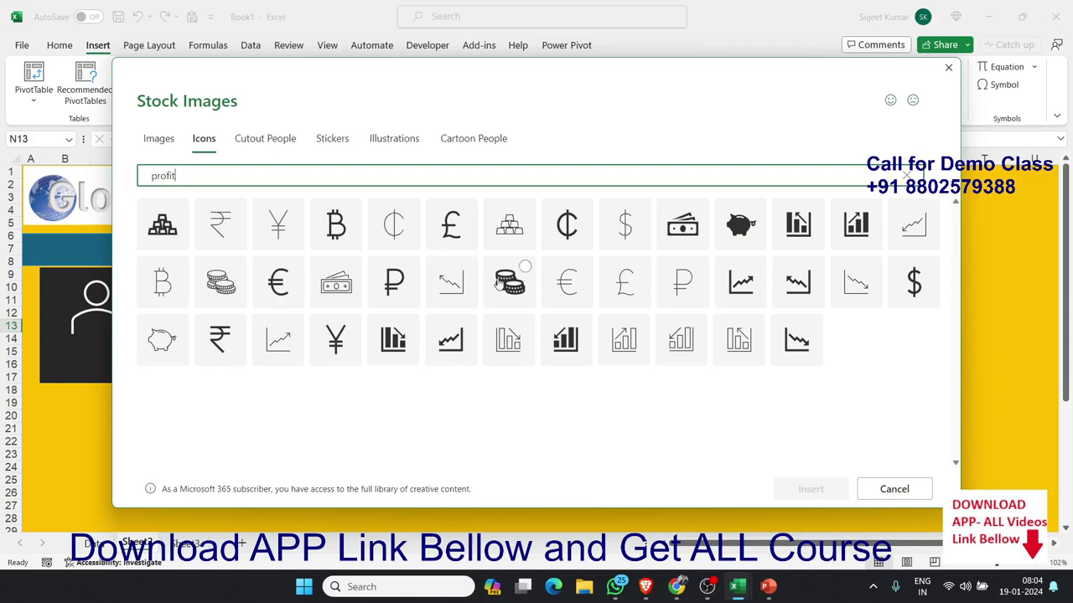
pyautogui.click(221, 281)
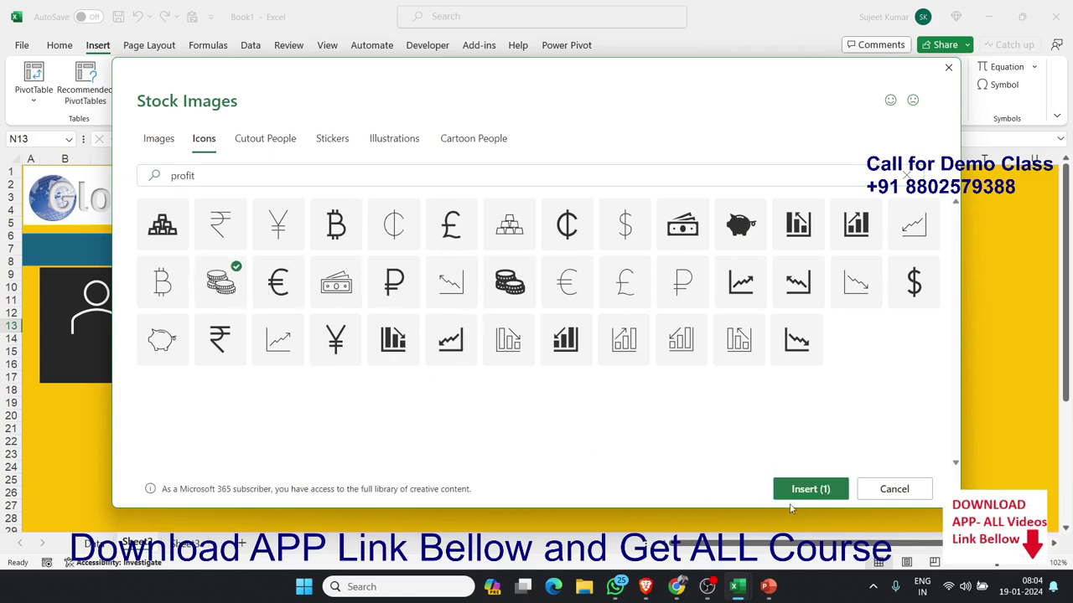
pyautogui.click(804, 488)
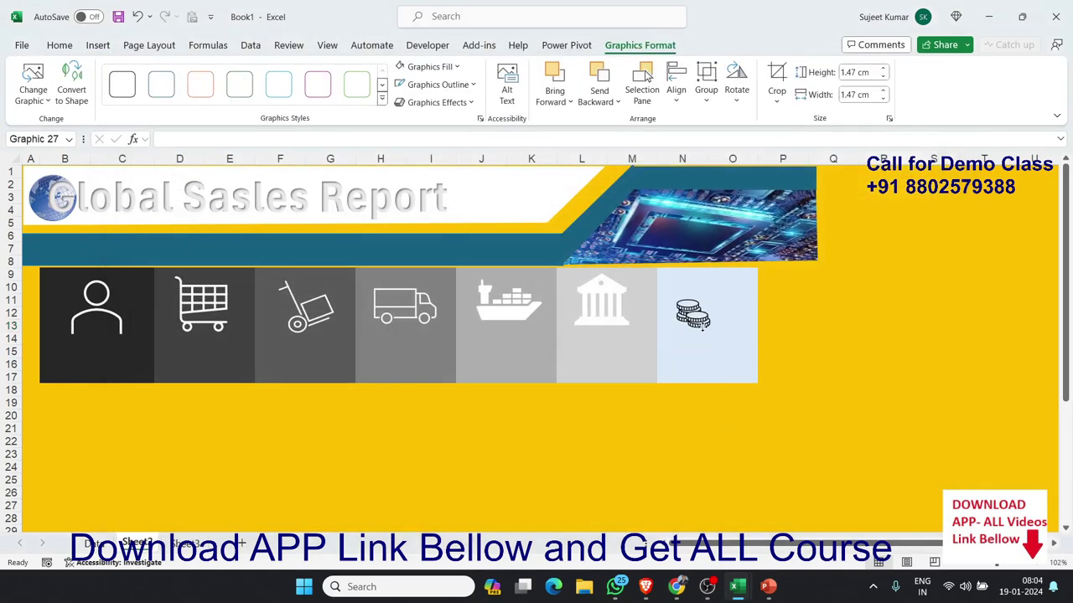
# - Size the coins icon to sit at the top of the light-blue seventh tile
pyautogui.moveTo(693, 357)
pyautogui.mouseDown()
pyautogui.moveTo(712, 312)
pyautogui.moveTo(721, 320)
pyautogui.mouseUp()
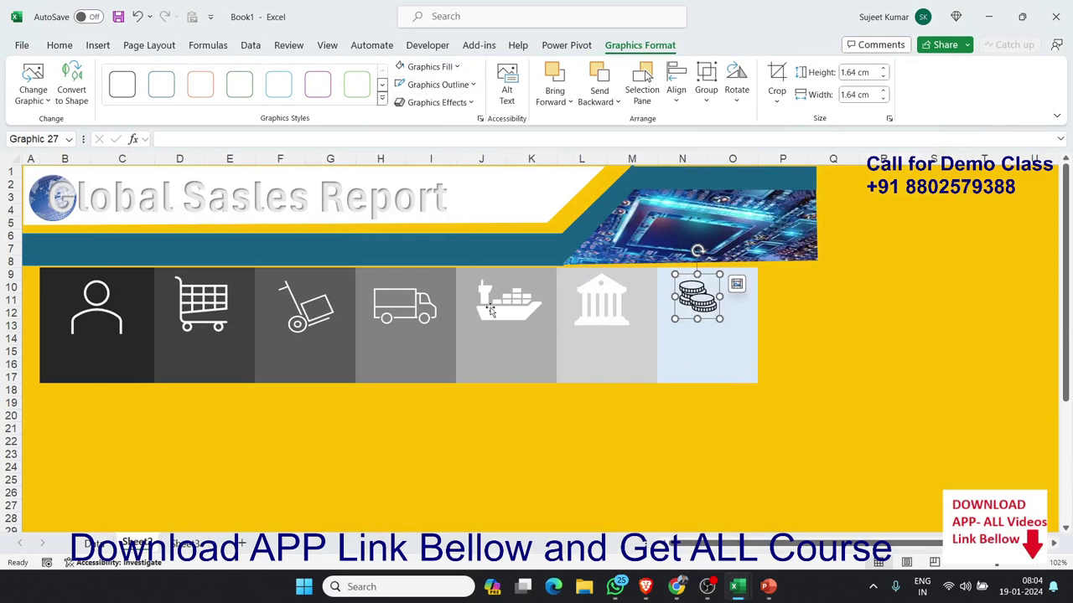
pyautogui.click(563, 426)
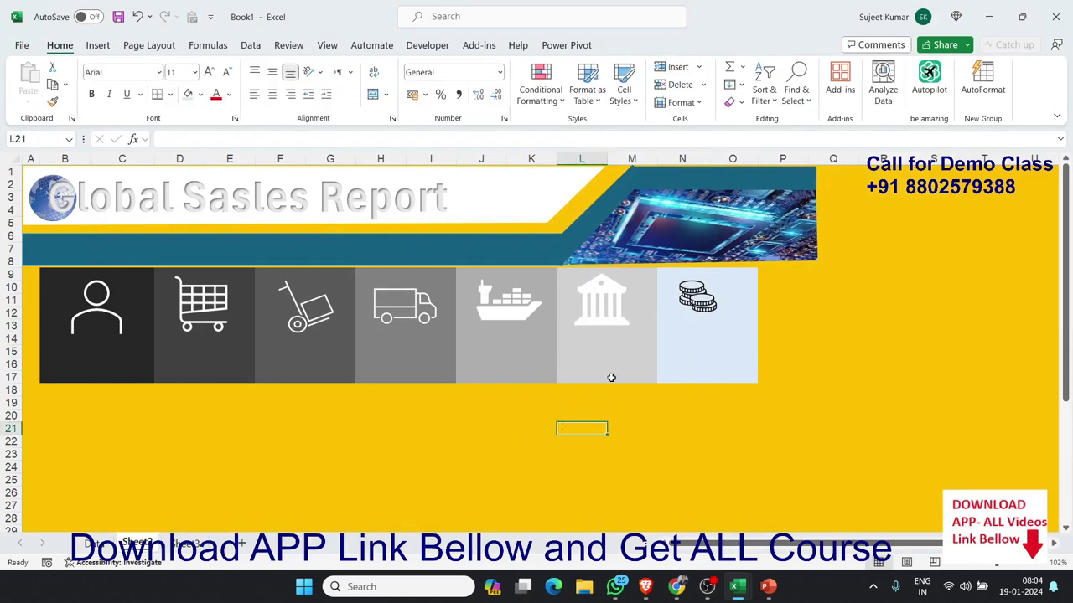
pyautogui.click(710, 315)
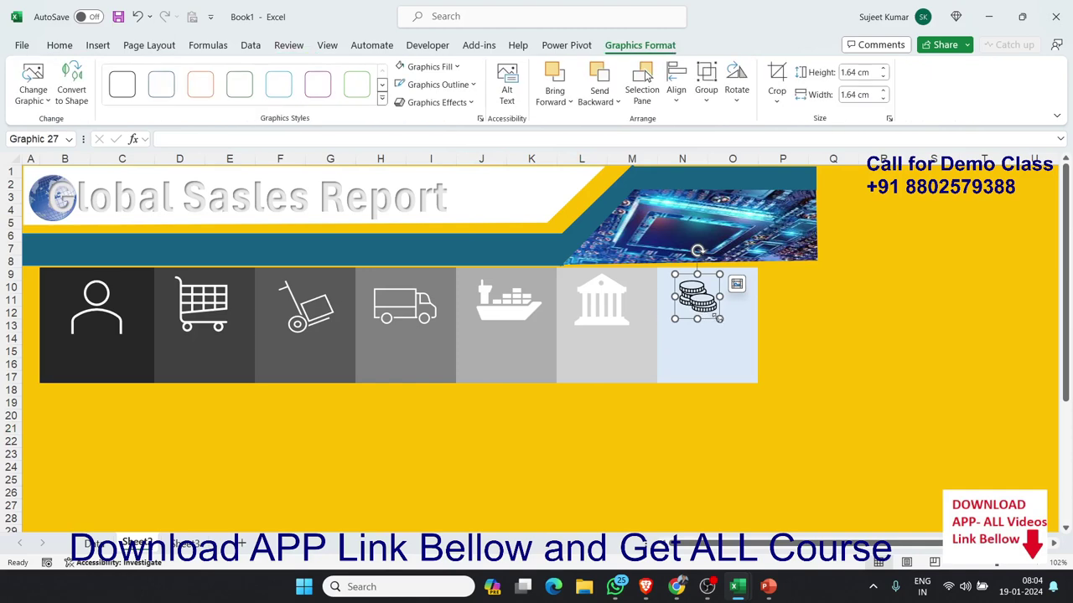
pyautogui.moveTo(720, 319); pyautogui.dragTo(723, 327)
pyautogui.click(532, 452)
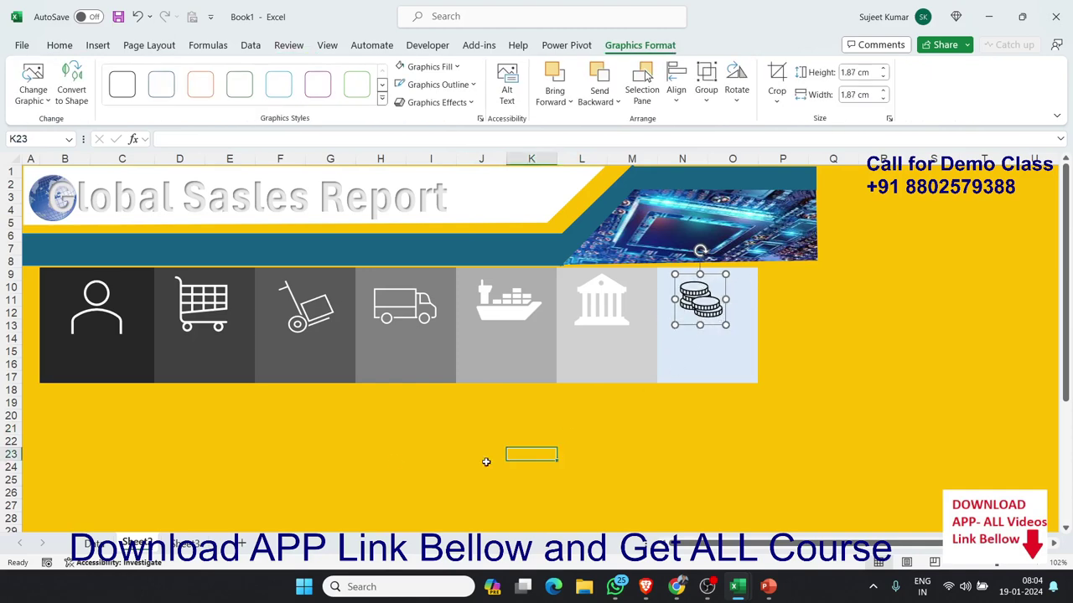
pyautogui.hotkey('ctrl', 'v')
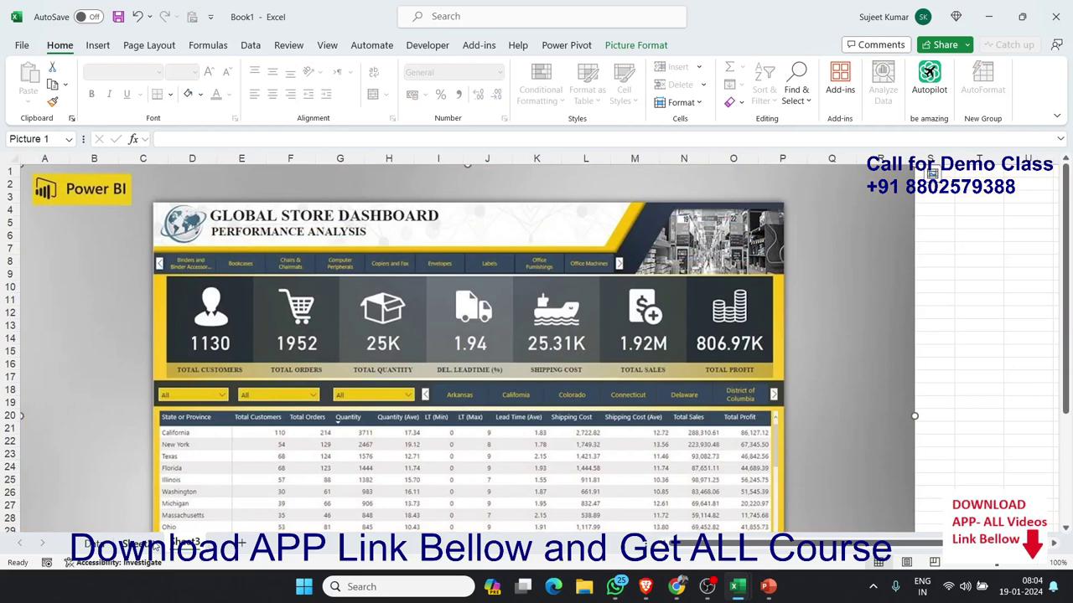
# - Go back to the Global Sales Report sheet and select cell B18 under the first tile
pyautogui.click(136, 544)
pyautogui.click(63, 392)
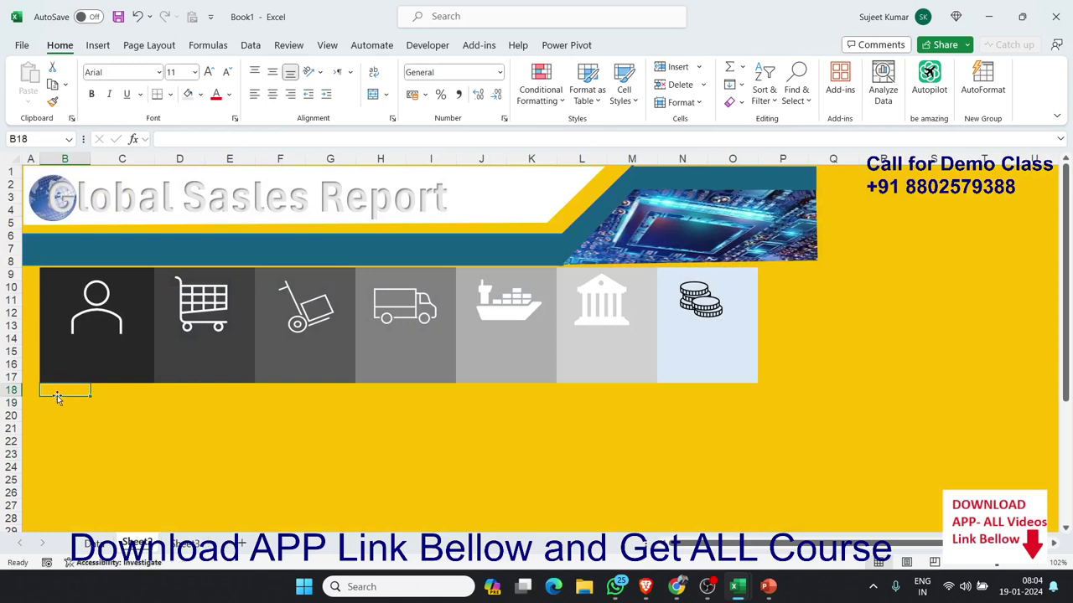
# - Merge and centre B18:C19 and enter the caption 'Total Customer'
pyautogui.click(59, 400)
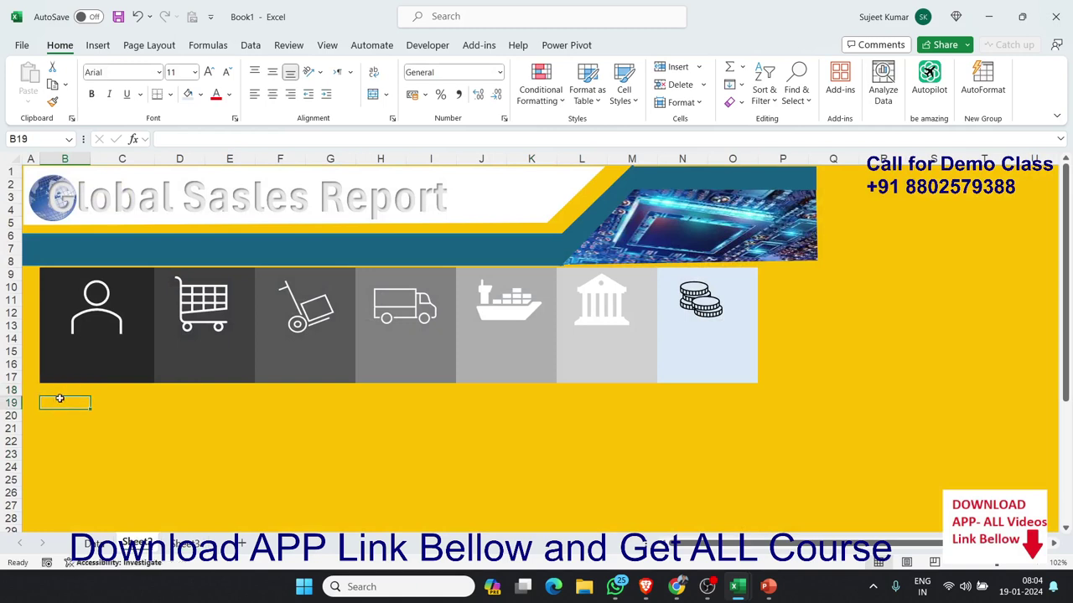
pyautogui.click(59, 390)
pyautogui.click(61, 401)
pyautogui.click(67, 391)
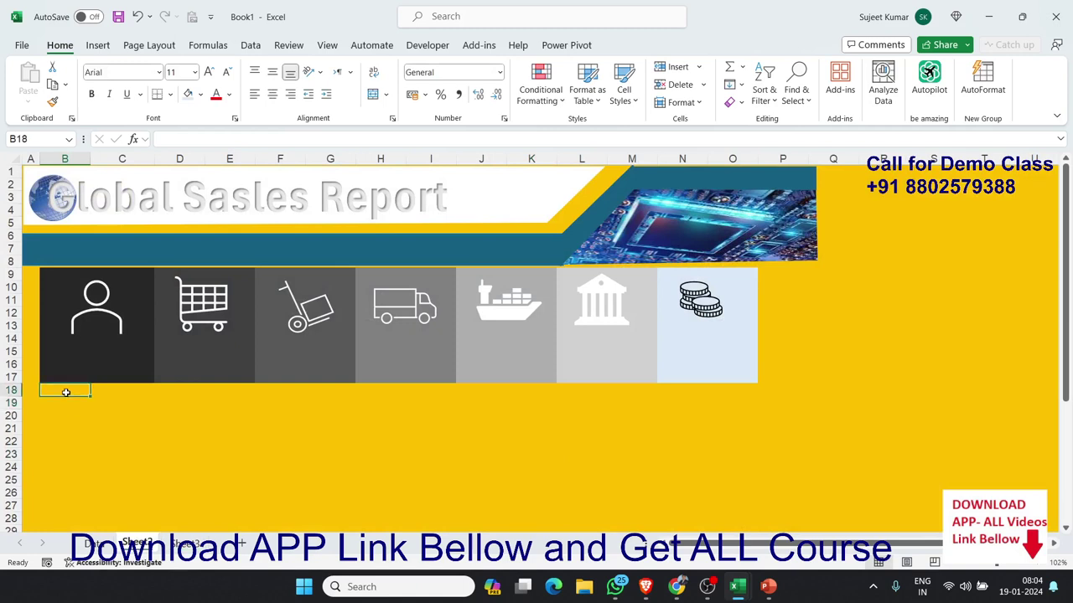
pyautogui.moveTo(67, 391); pyautogui.dragTo(131, 396)
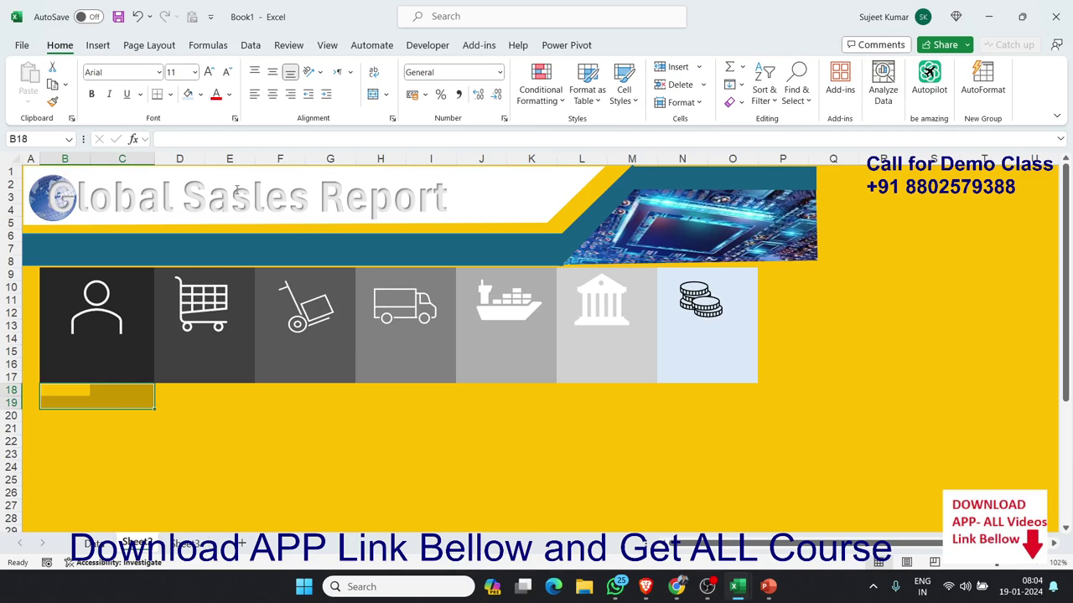
pyautogui.click(373, 94)
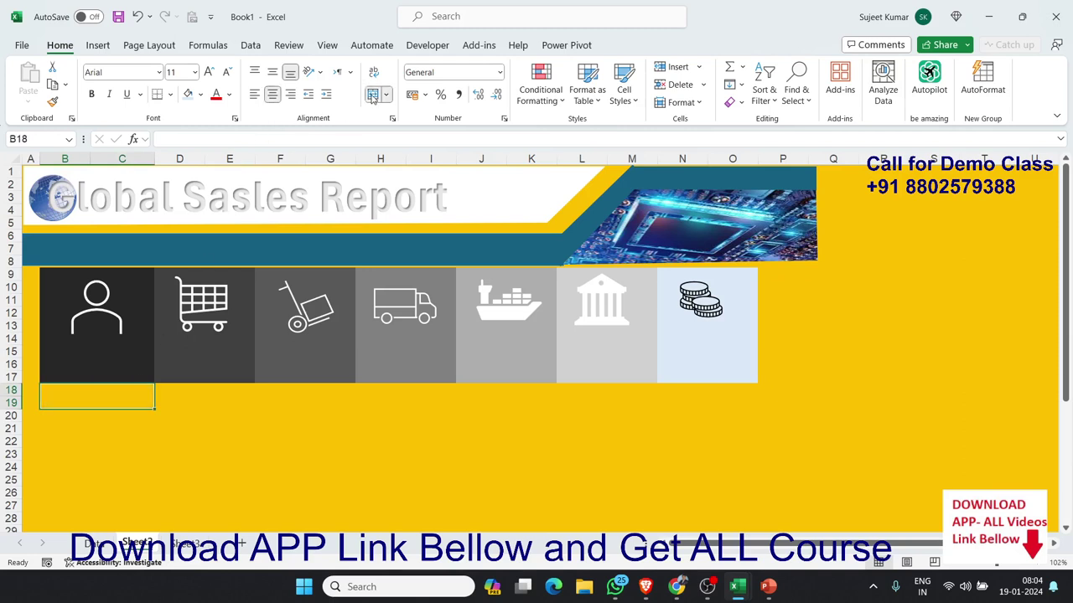
pyautogui.write('Tot')
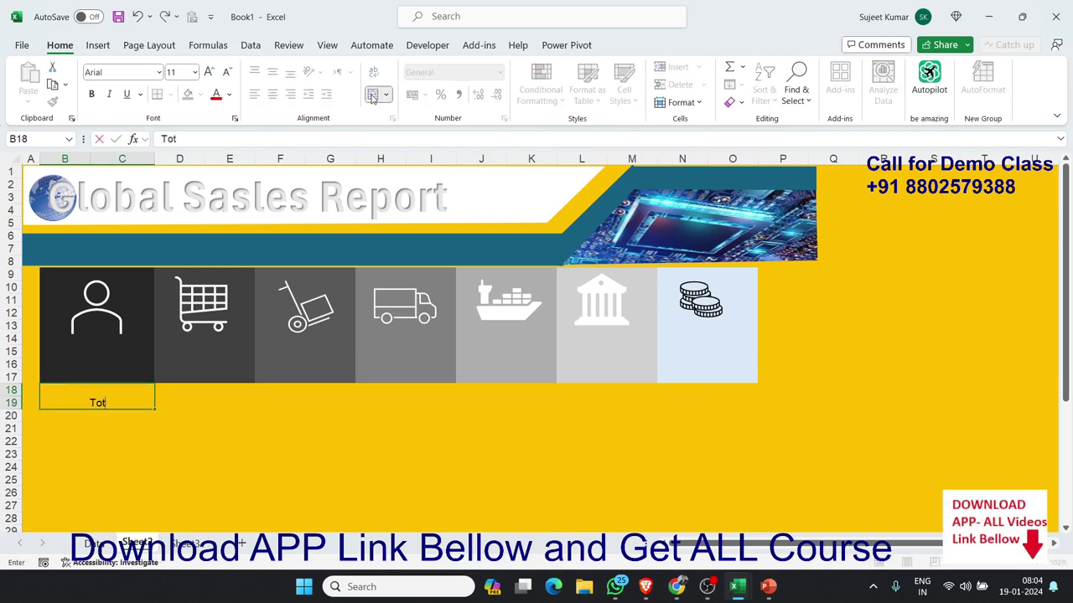
pyautogui.write('al')
pyautogui.write(' Custome')
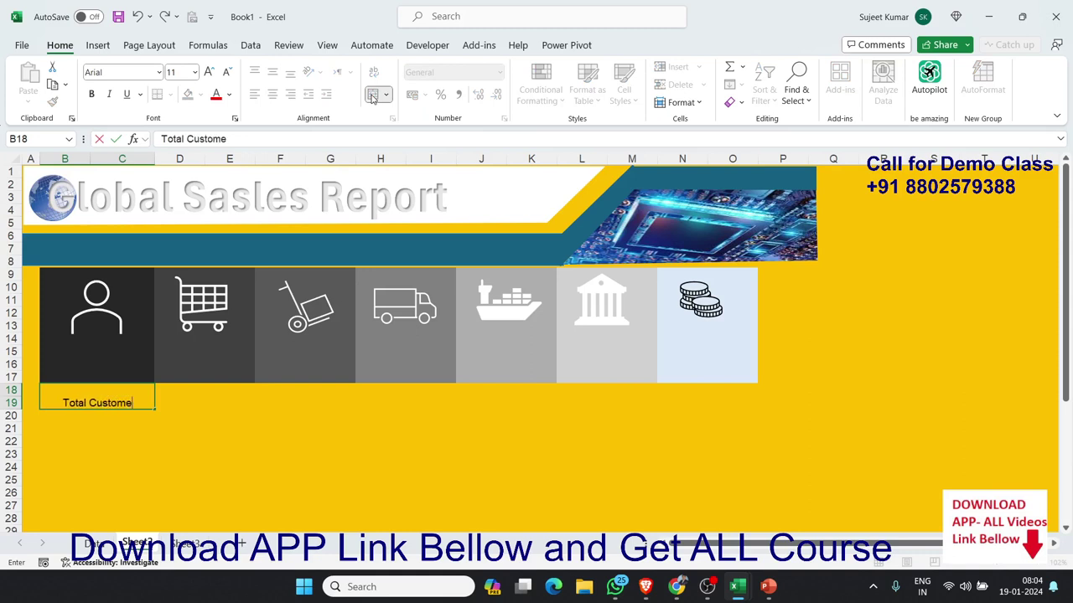
pyautogui.write('r')
pyautogui.press('Return')
pyautogui.press('Up')
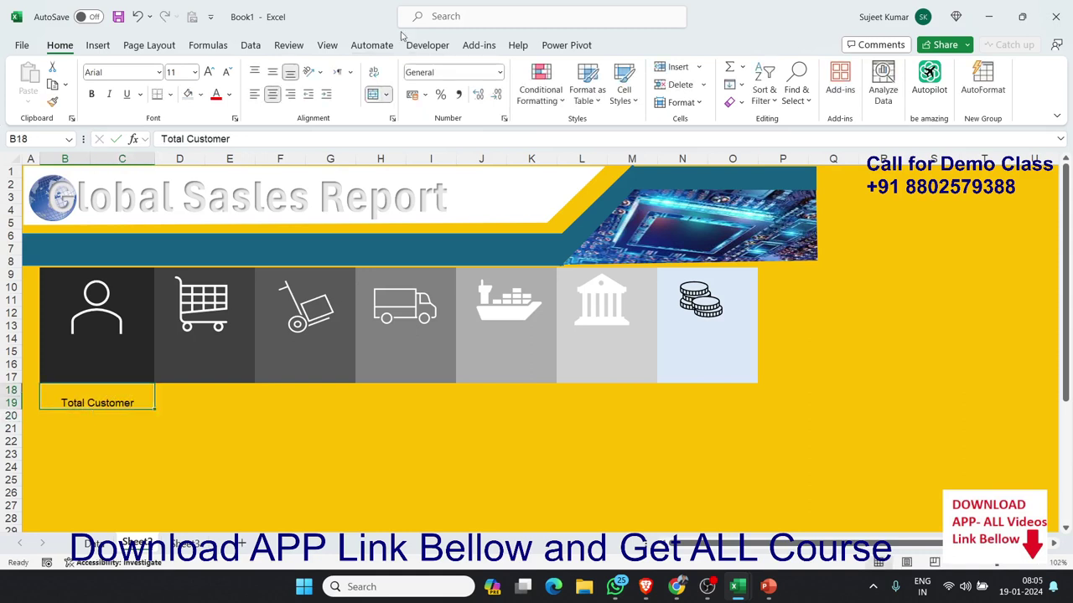
# - Make the Total Customer caption white and bold, and middle-align it vertically
pyautogui.click(201, 97)
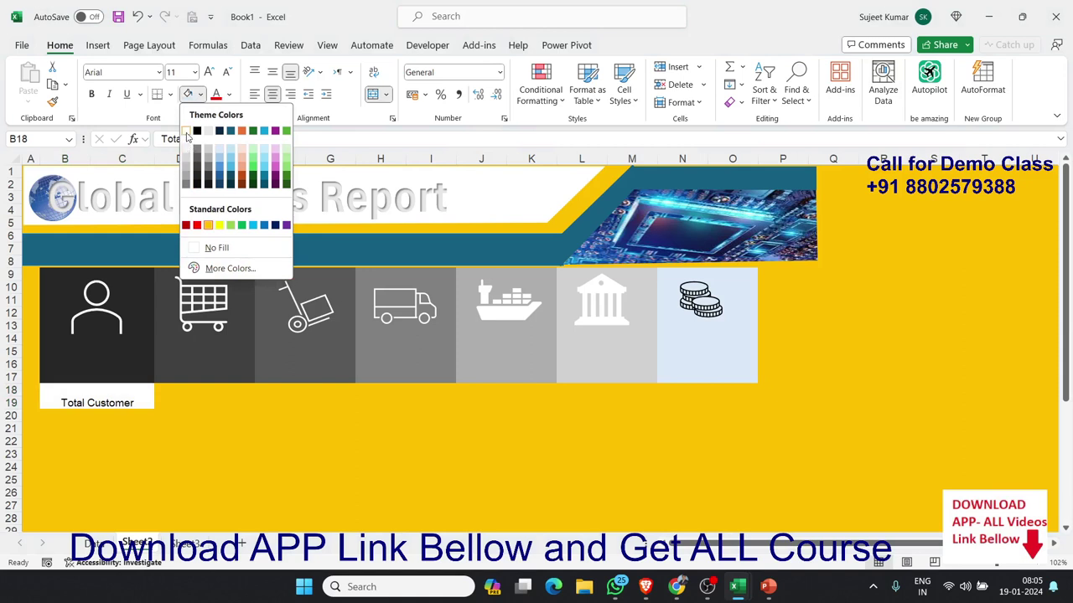
pyautogui.click(229, 93)
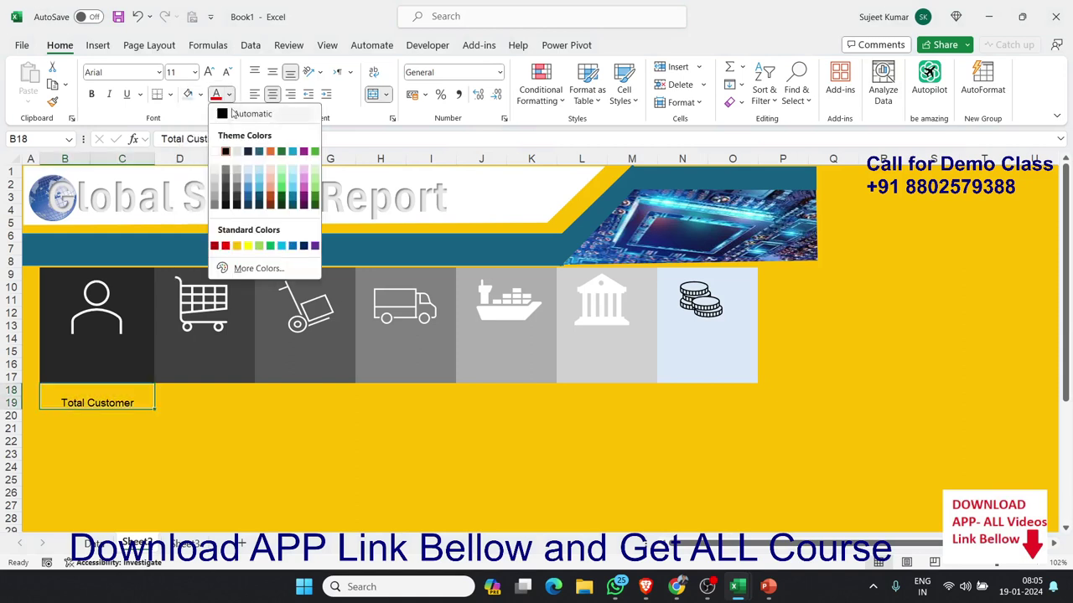
pyautogui.click(215, 152)
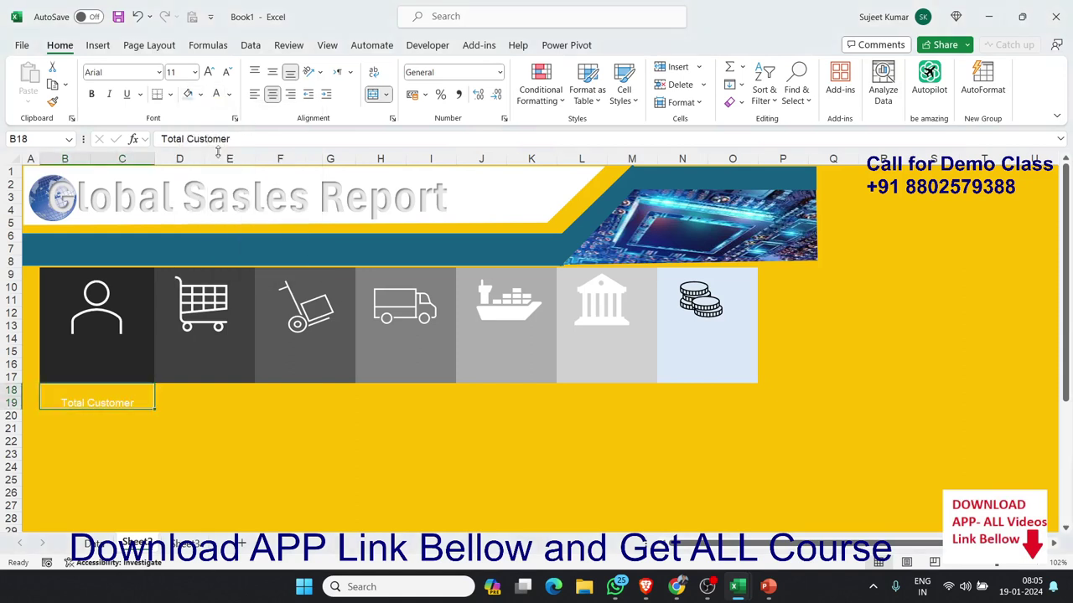
pyautogui.hotkey('ctrl', 'b')
pyautogui.hotkey('ctrl', 'c')
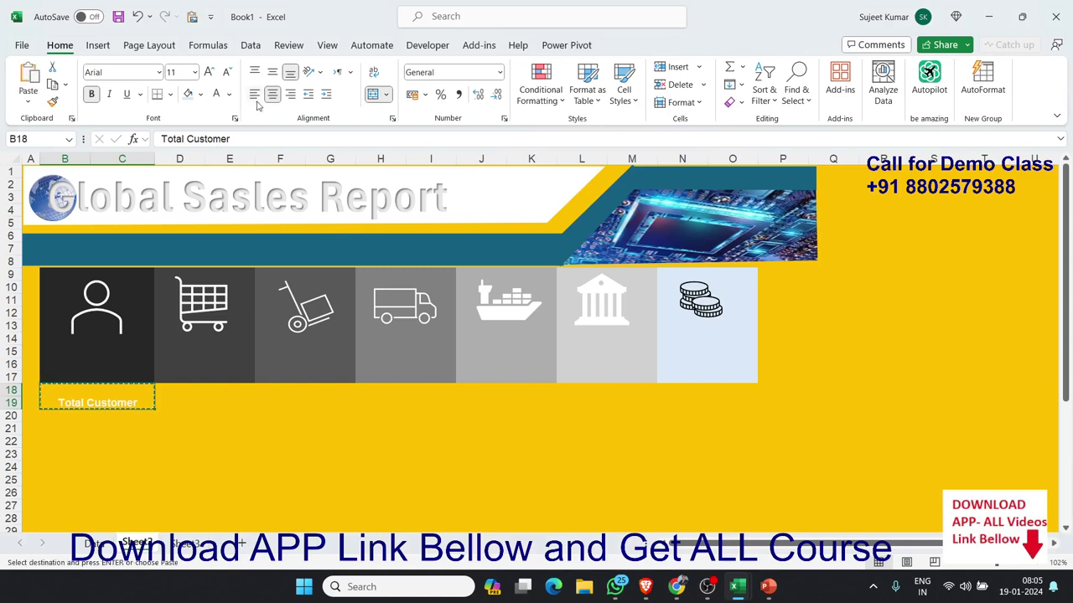
pyautogui.click(272, 74)
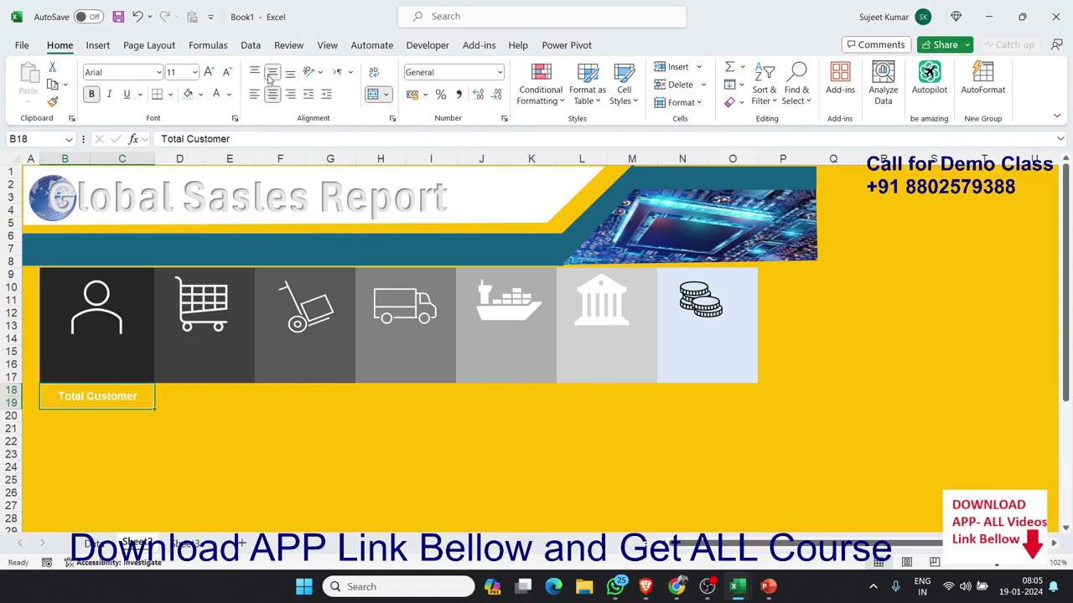
# - Paste the formatted Total Customer caption under the other six tiles, D18 through N18
pyautogui.hotkey('ctrl', 'c')
pyautogui.press('Right')
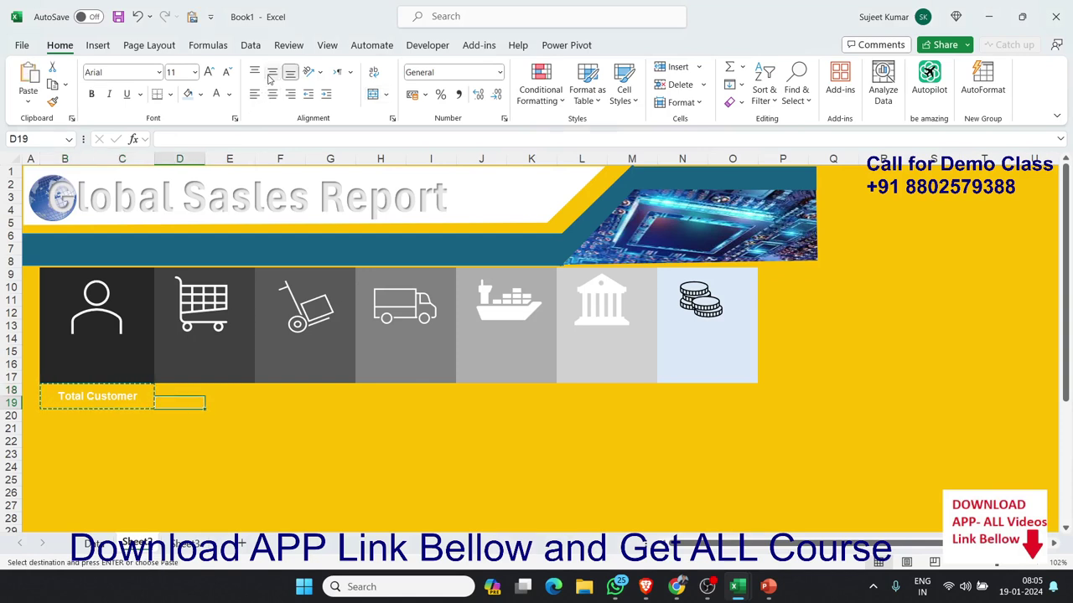
pyautogui.press('Up')
pyautogui.hotkey('ctrl', 'v')
pyautogui.press('Right')
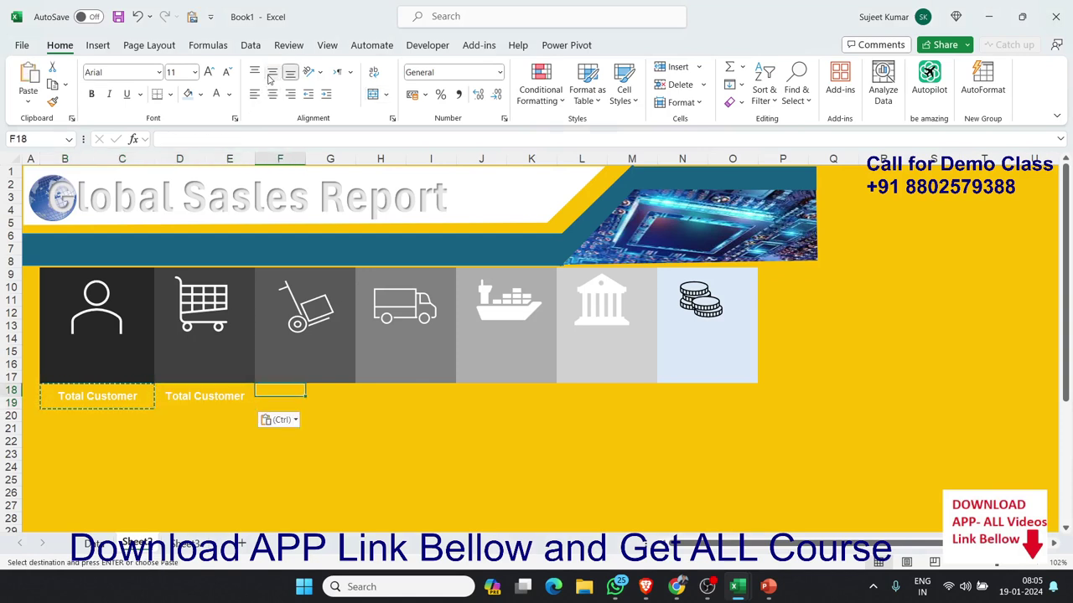
pyautogui.press('Left')
pyautogui.press('Right')
pyautogui.hotkey('ctrl', 'v')
pyautogui.press('Right')
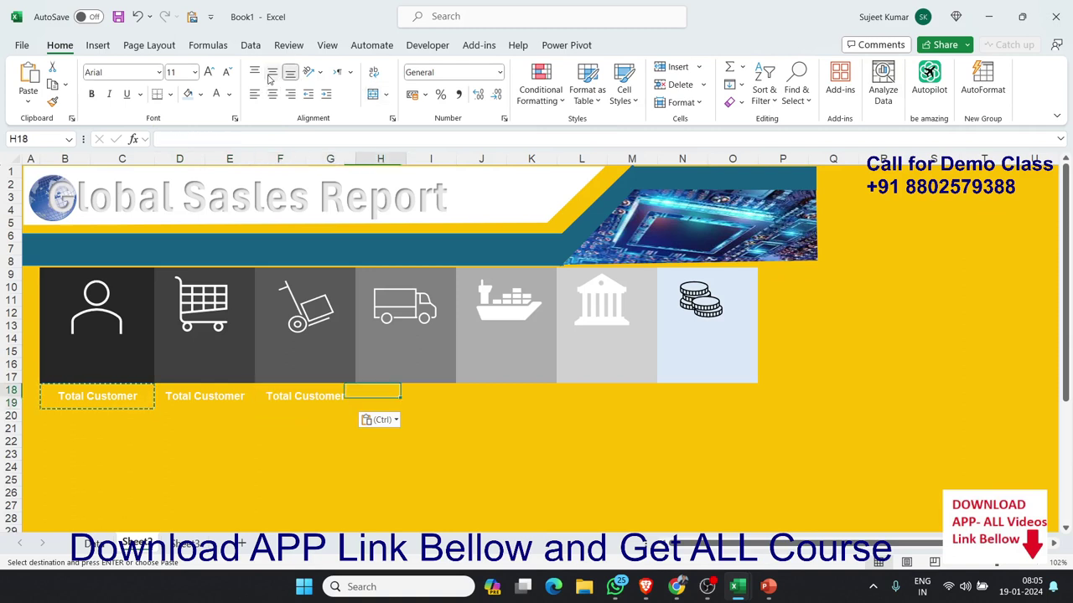
pyautogui.hotkey('ctrl', 'v')
pyautogui.press('Right')
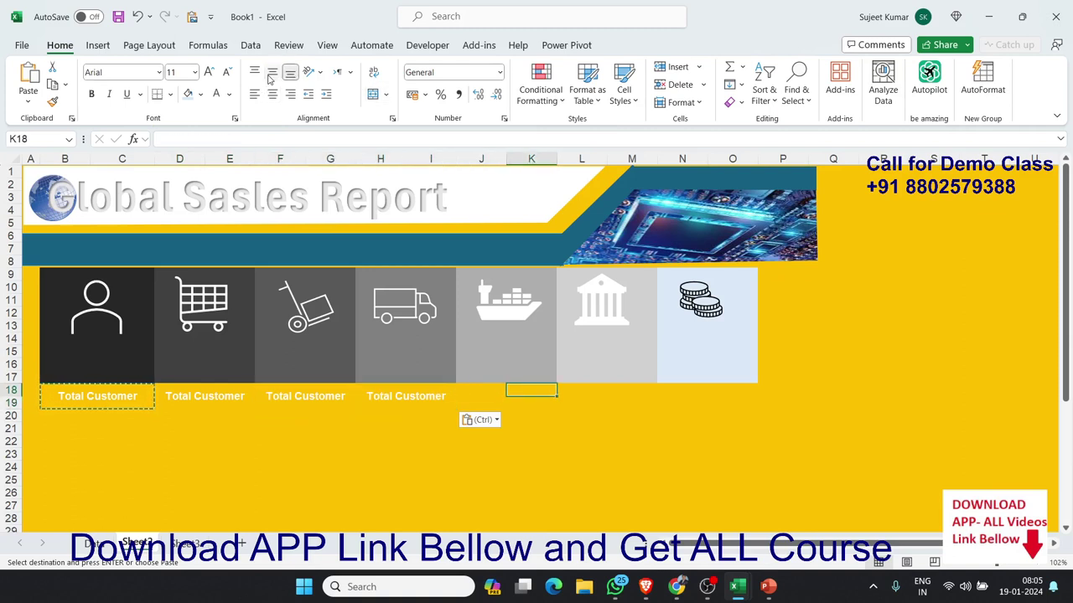
pyautogui.hotkey('ctrl', 'v')
pyautogui.press('Right')
pyautogui.press('Left')
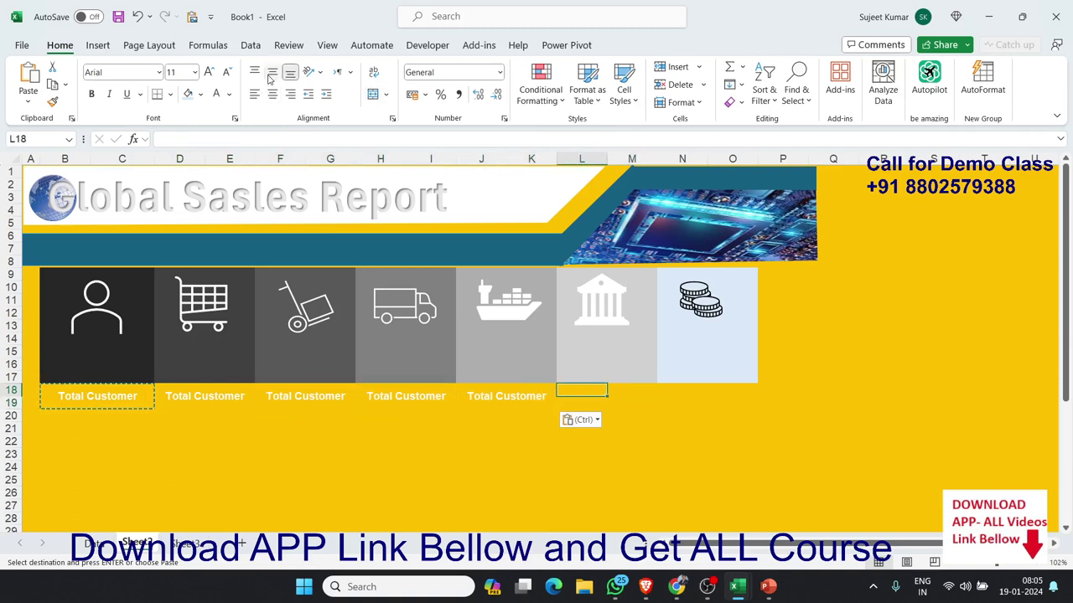
pyautogui.hotkey('ctrl', 'v')
pyautogui.press('Right')
pyautogui.press('Right')
pyautogui.press('Left')
pyautogui.hotkey('ctrl', 'v')
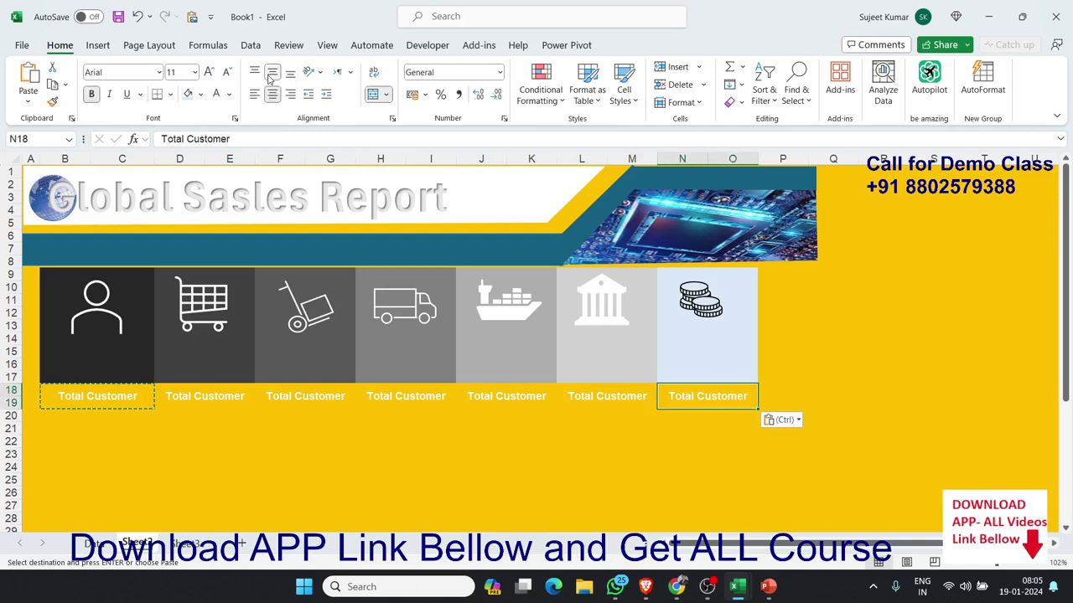
pyautogui.doubleClick(217, 391)
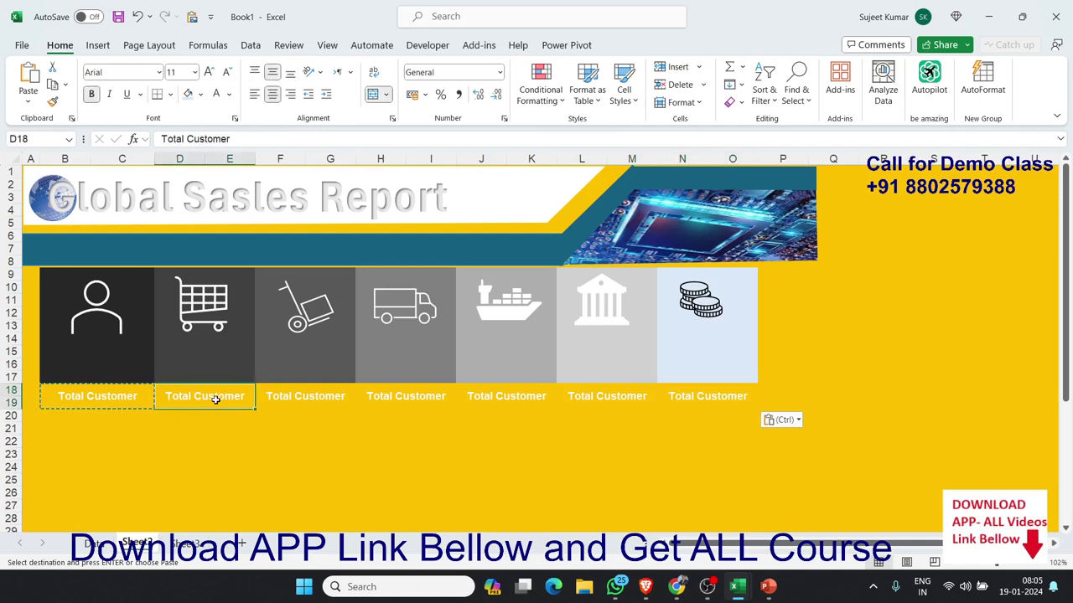
pyautogui.doubleClick(216, 398)
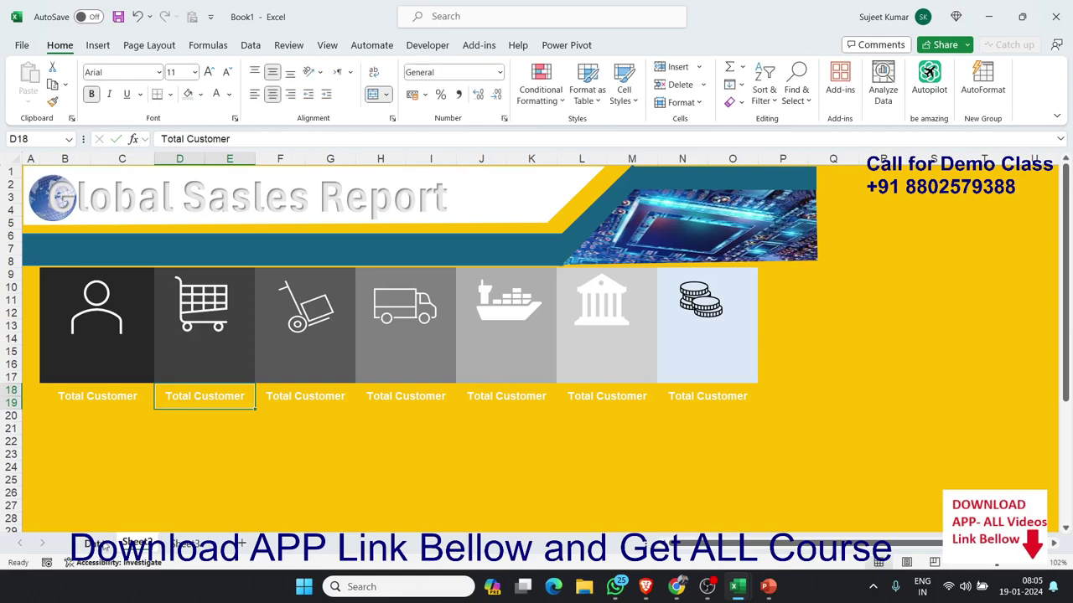
# - Change the second caption in D18 to 'Total Orders'
pyautogui.click(192, 543)
pyautogui.click(136, 544)
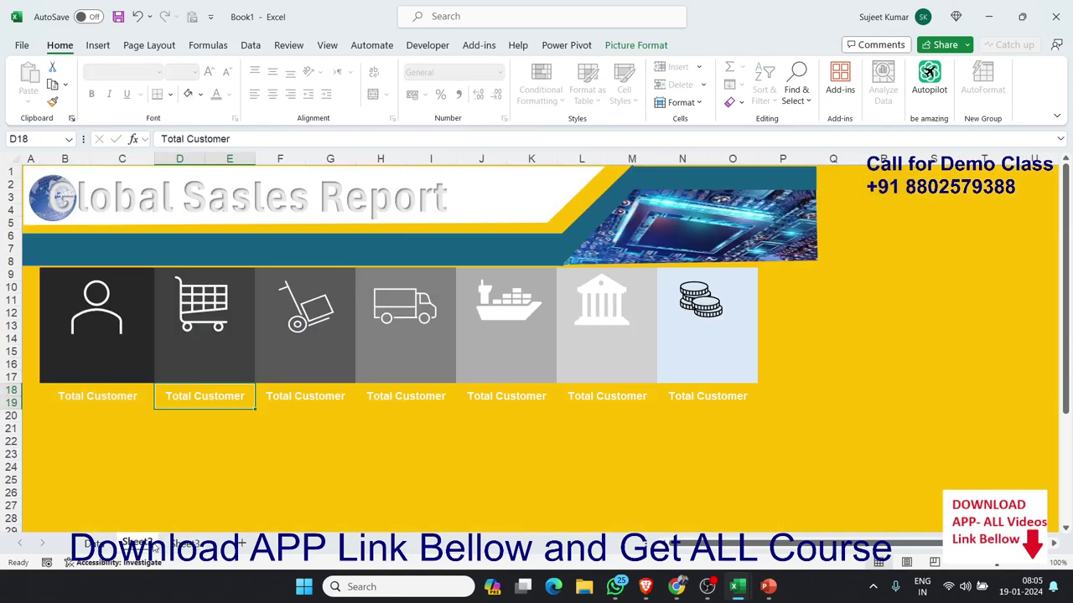
pyautogui.doubleClick(205, 398)
pyautogui.doubleClick(205, 398)
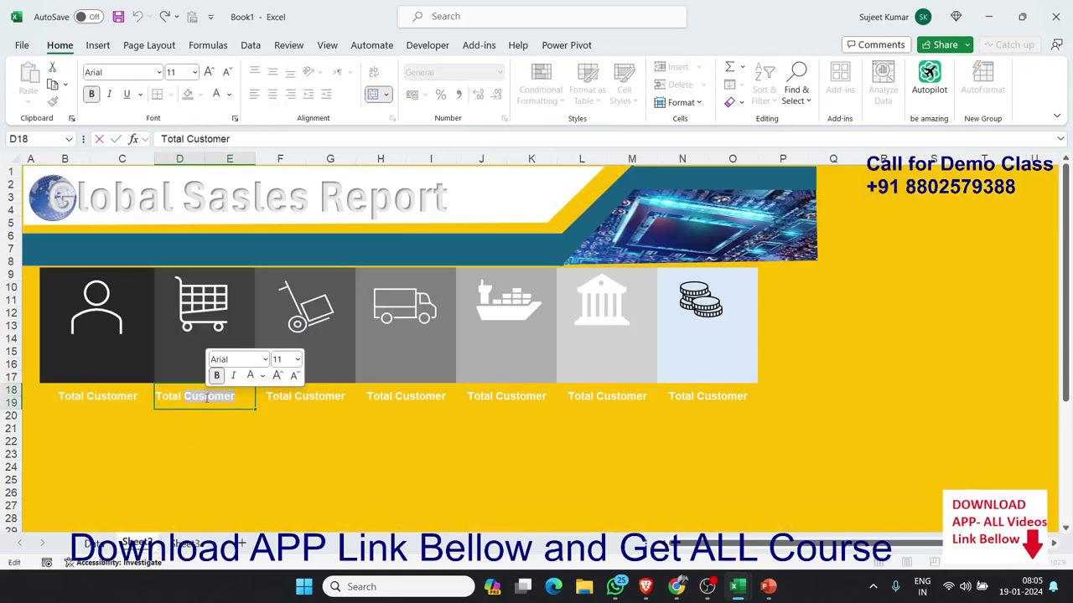
pyautogui.write('Ord')
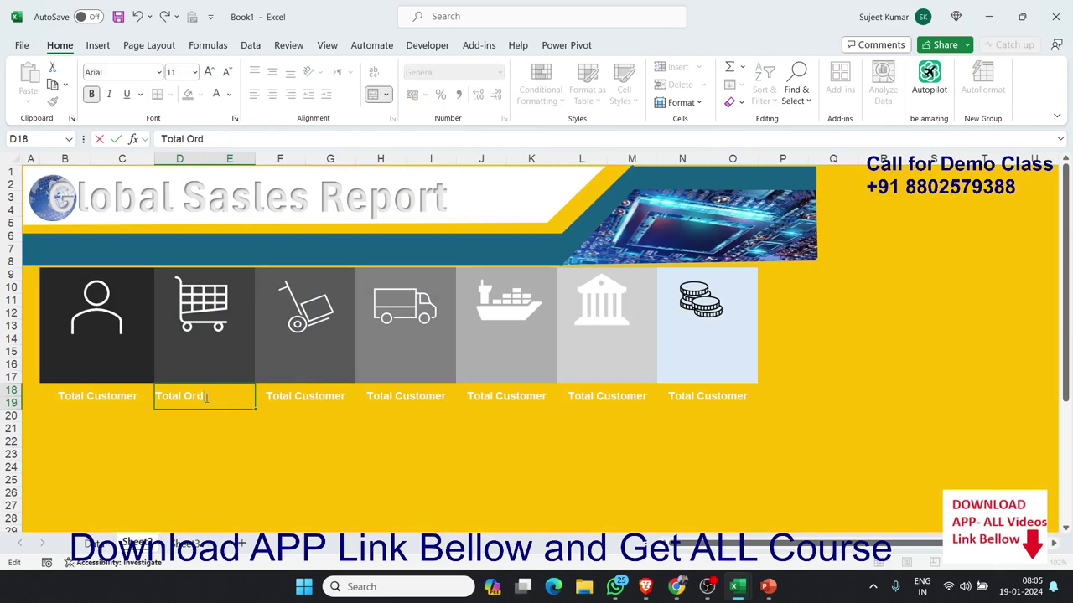
pyautogui.write('ers')
pyautogui.press('Return')
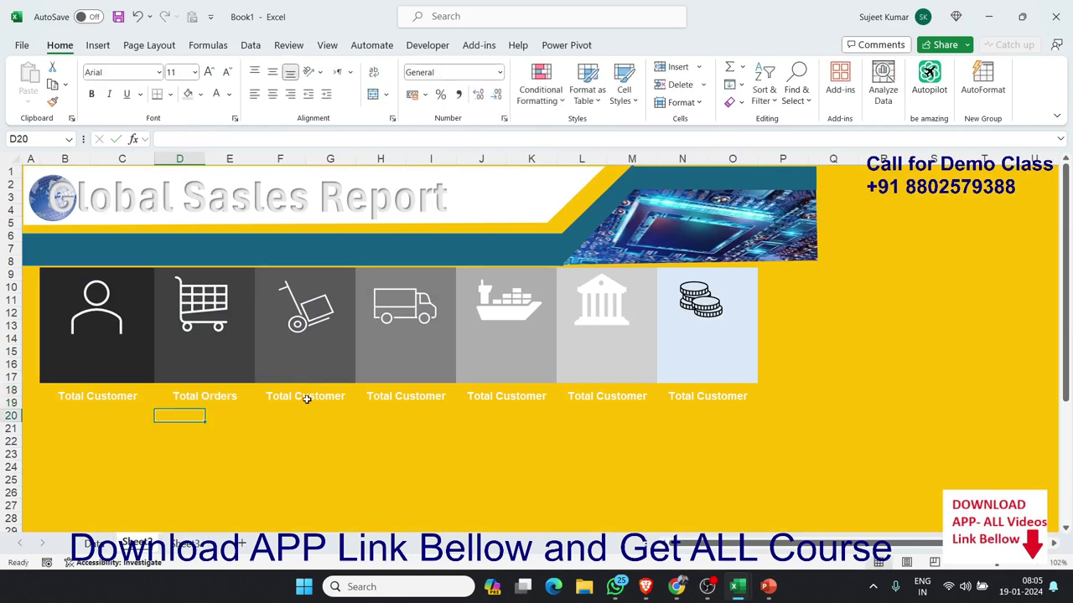
# - Change the third caption in F18 to 'Total Qty'
pyautogui.click(307, 397)
pyautogui.doubleClick(307, 397)
pyautogui.doubleClick(311, 398)
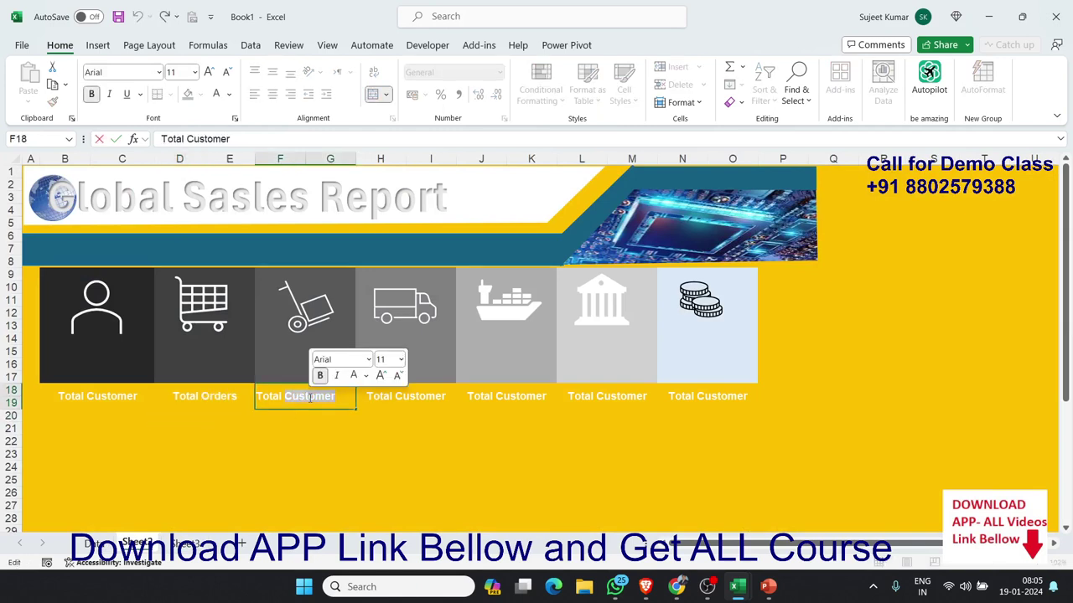
pyautogui.write('Ship')
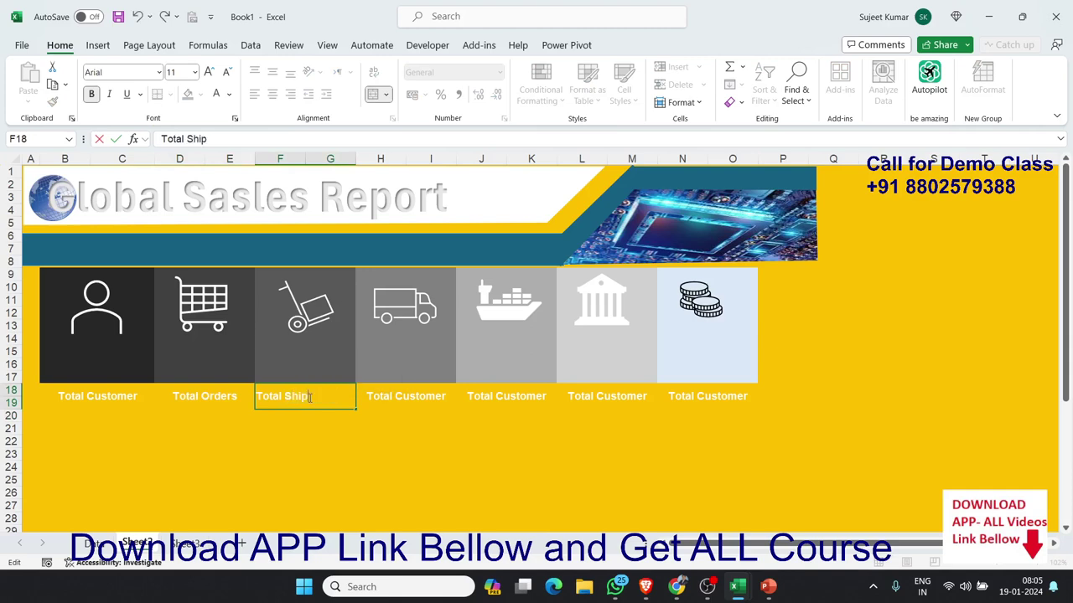
pyautogui.press('Return')
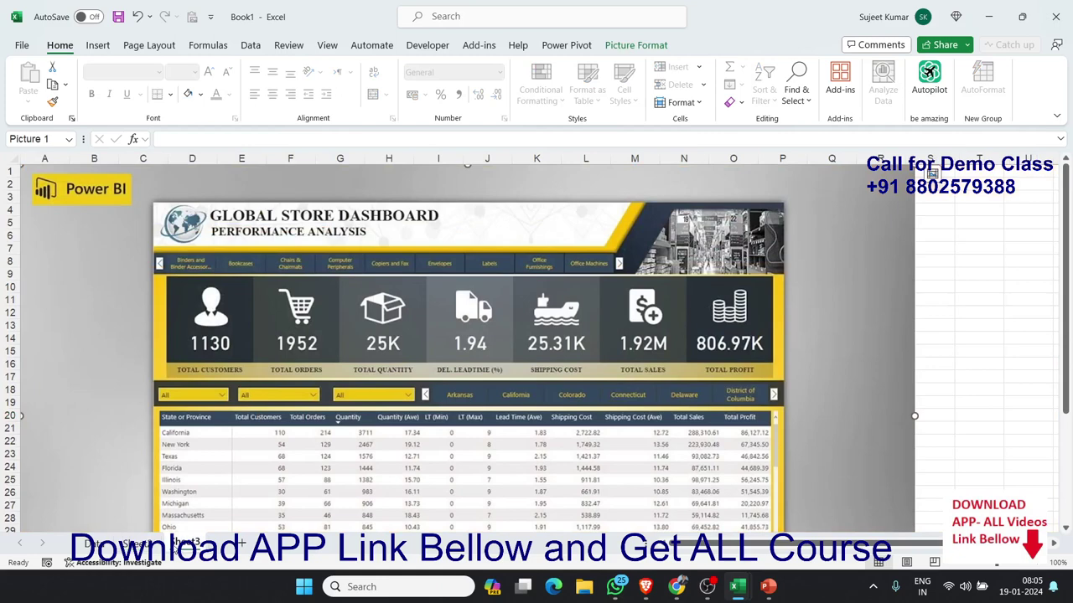
pyautogui.click(156, 546)
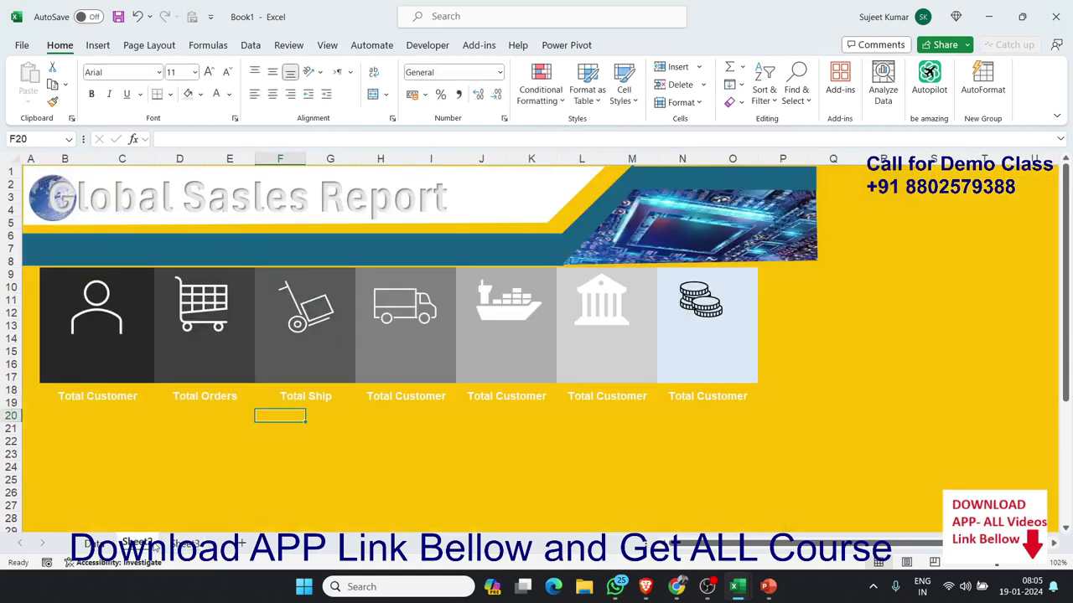
pyautogui.click(287, 397)
pyautogui.doubleClick(294, 398)
pyautogui.doubleClick(295, 399)
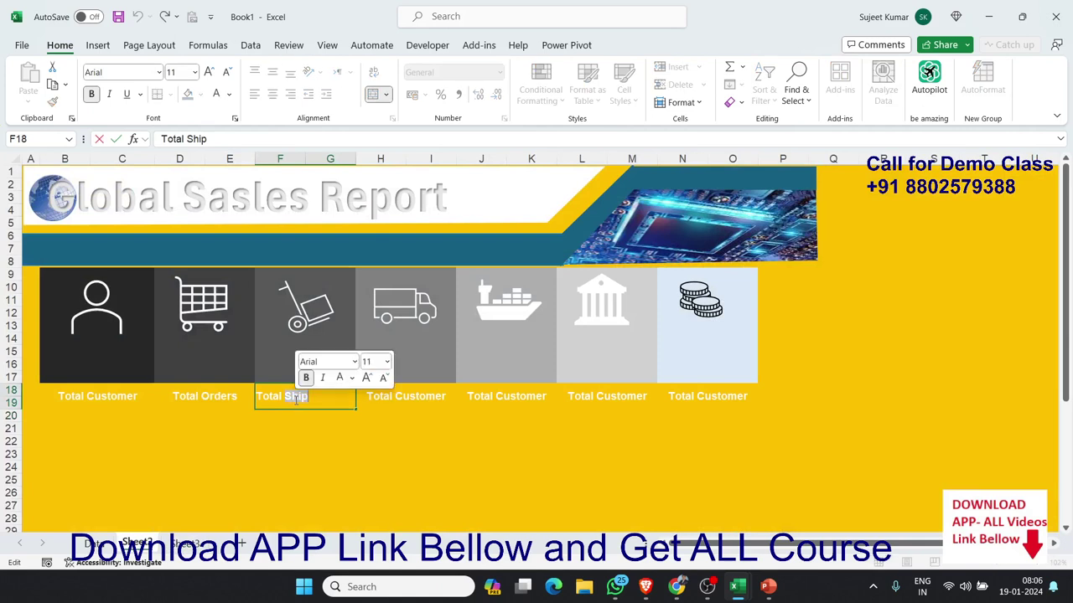
pyautogui.write('Qty')
pyautogui.press('Tab')
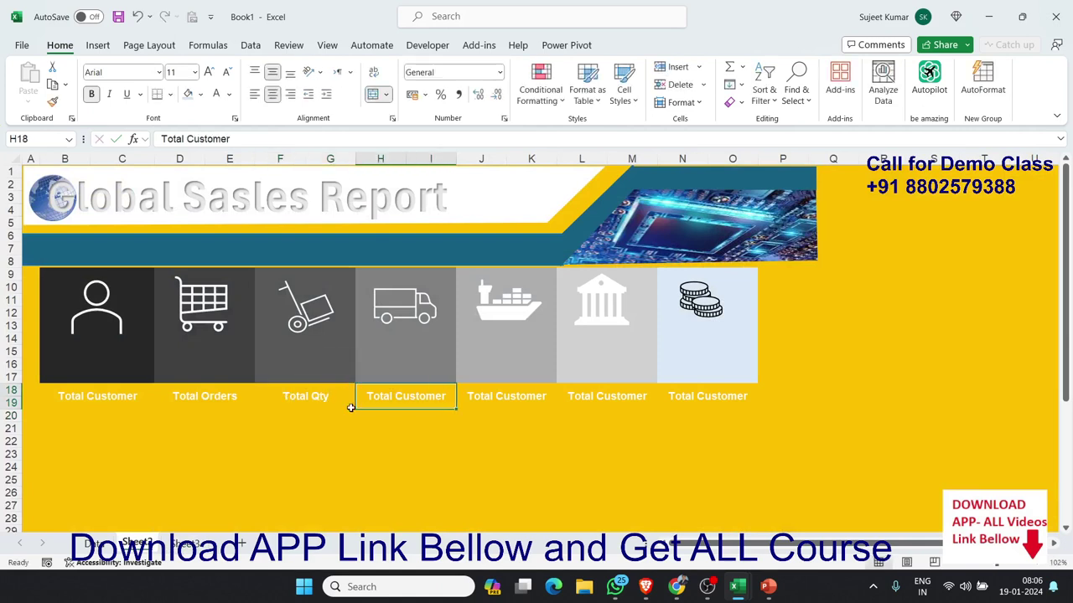
# - Rename the remaining captions to 'Del %', 'Shiping Cost', 'Total Sales' and 'Total Profit'
pyautogui.doubleClick(395, 396)
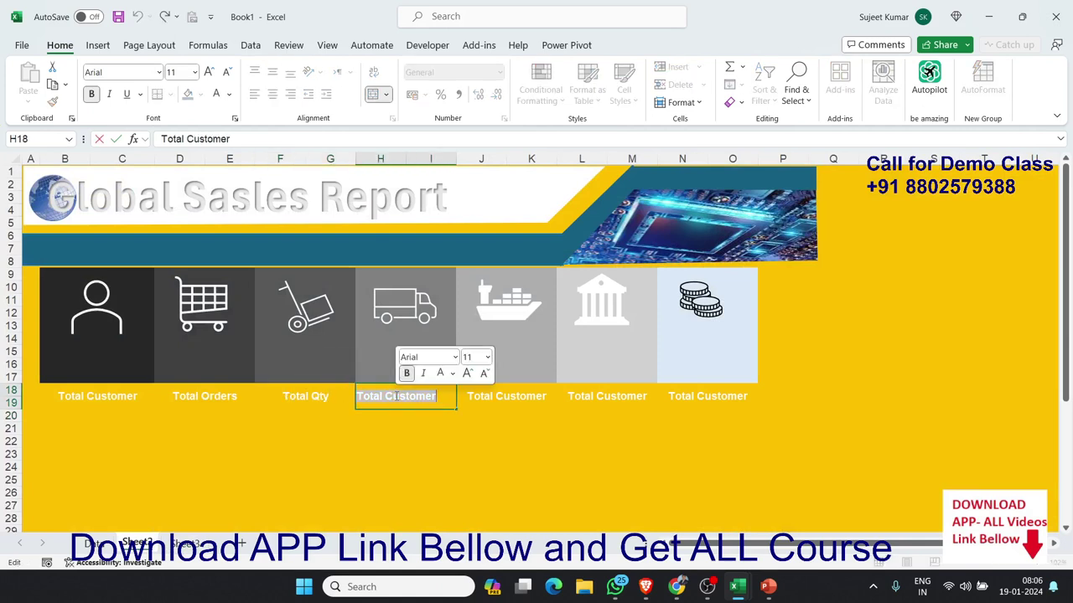
pyautogui.write('Del')
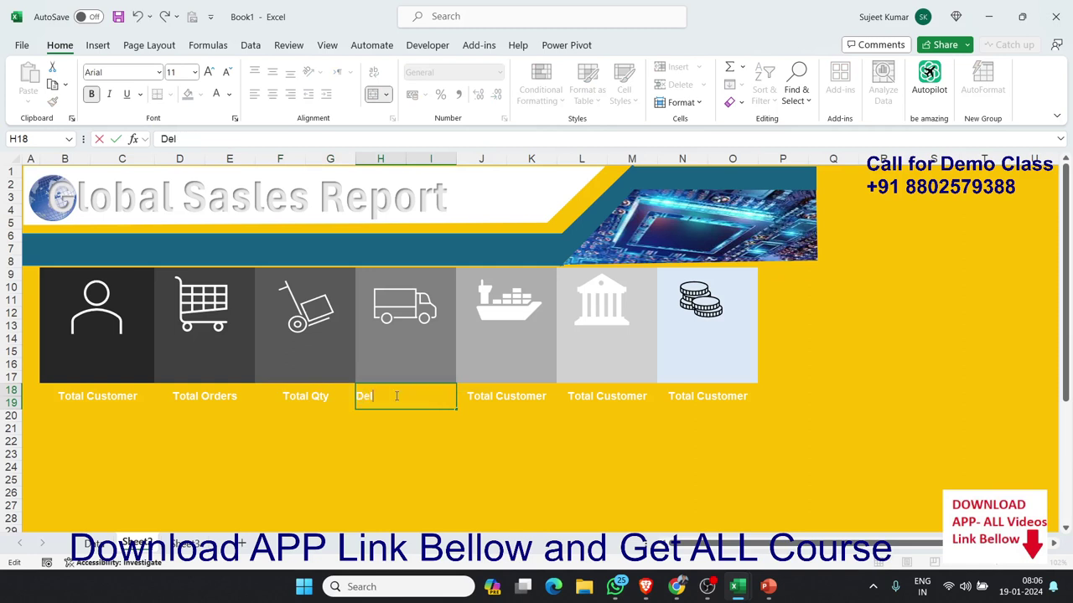
pyautogui.write(' %')
pyautogui.press('Return')
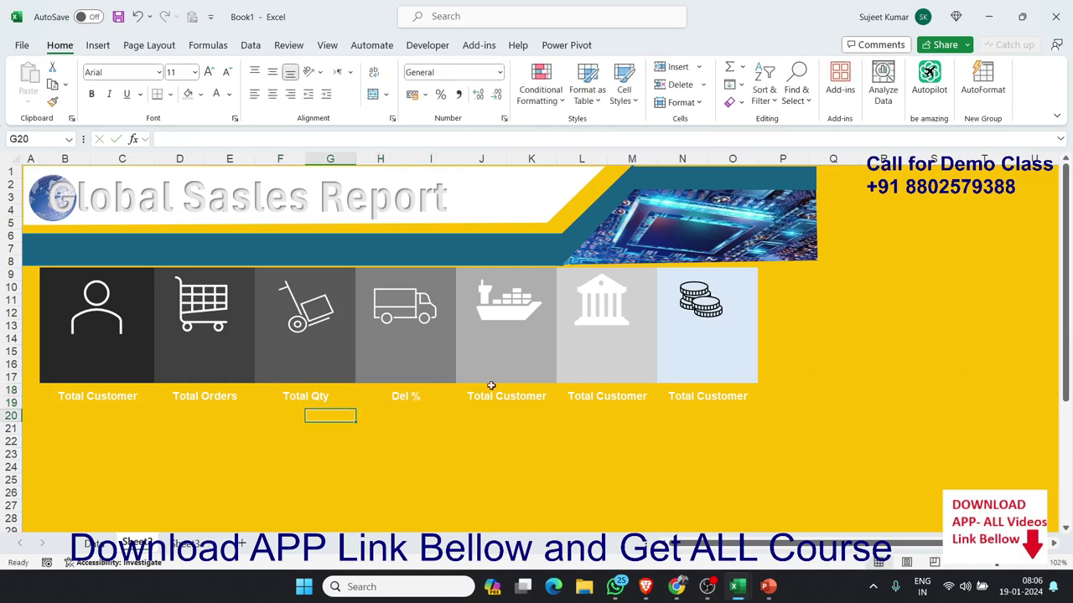
pyautogui.click(510, 398)
pyautogui.doubleClick(510, 398)
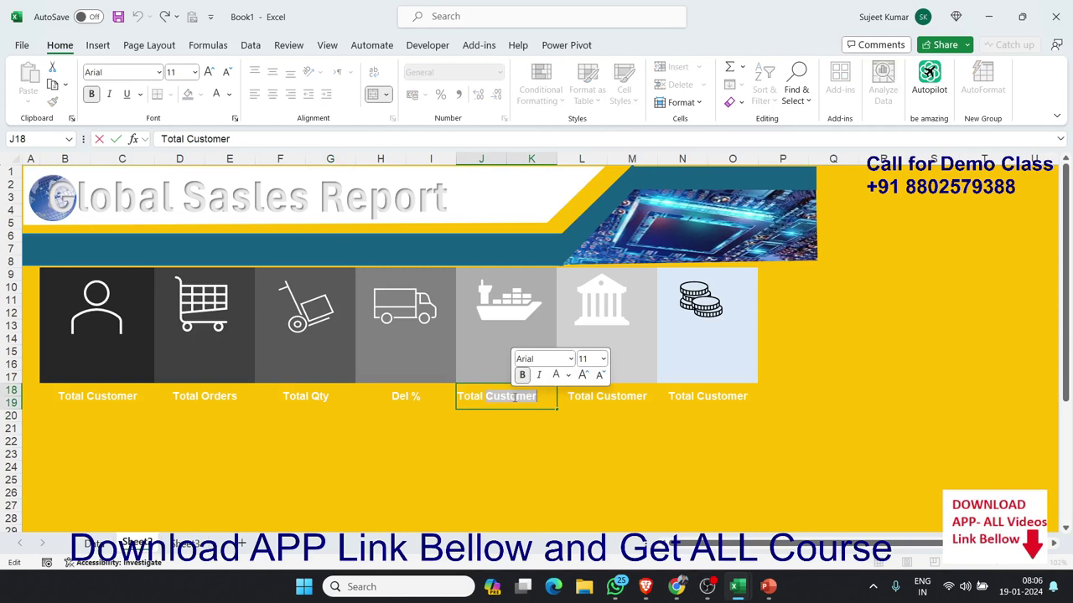
pyautogui.press('BackSpace')
pyautogui.press('BackSpace')
pyautogui.press('BackSpace')
pyautogui.press('BackSpace')
pyautogui.press('BackSpace')
pyautogui.press('BackSpace')
pyautogui.press('BackSpace')
pyautogui.write('S')
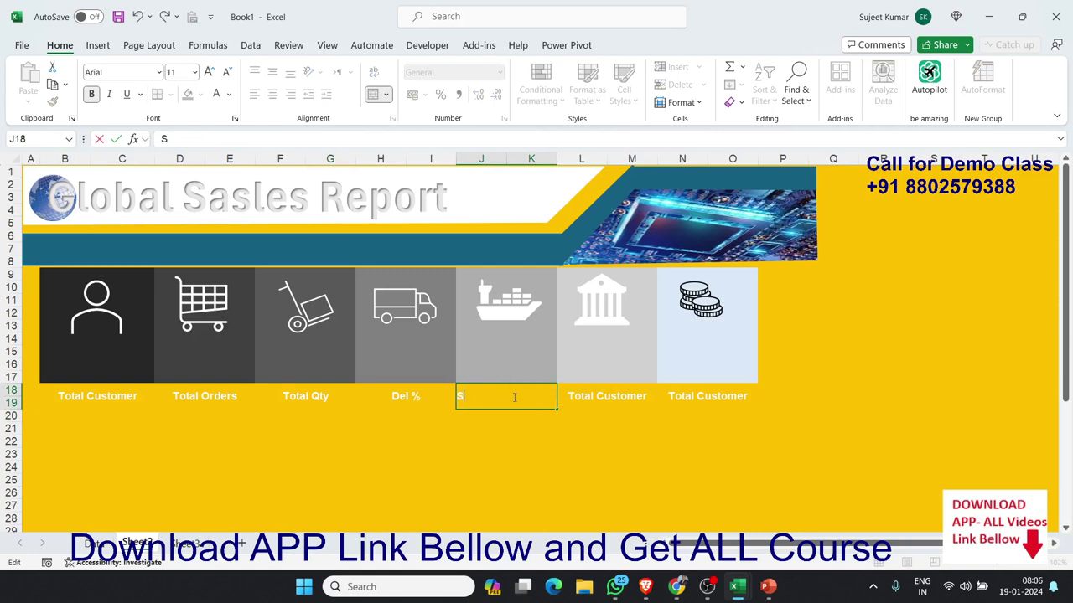
pyautogui.write('hip')
pyautogui.write('ing C')
pyautogui.write('ost')
pyautogui.press('Tab')
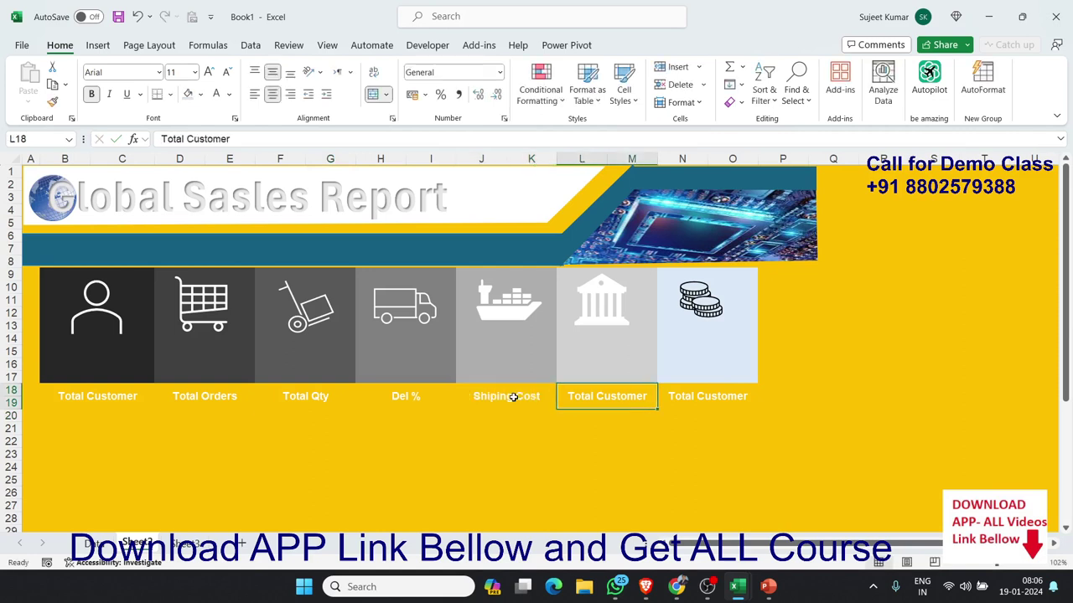
pyautogui.write('Total S')
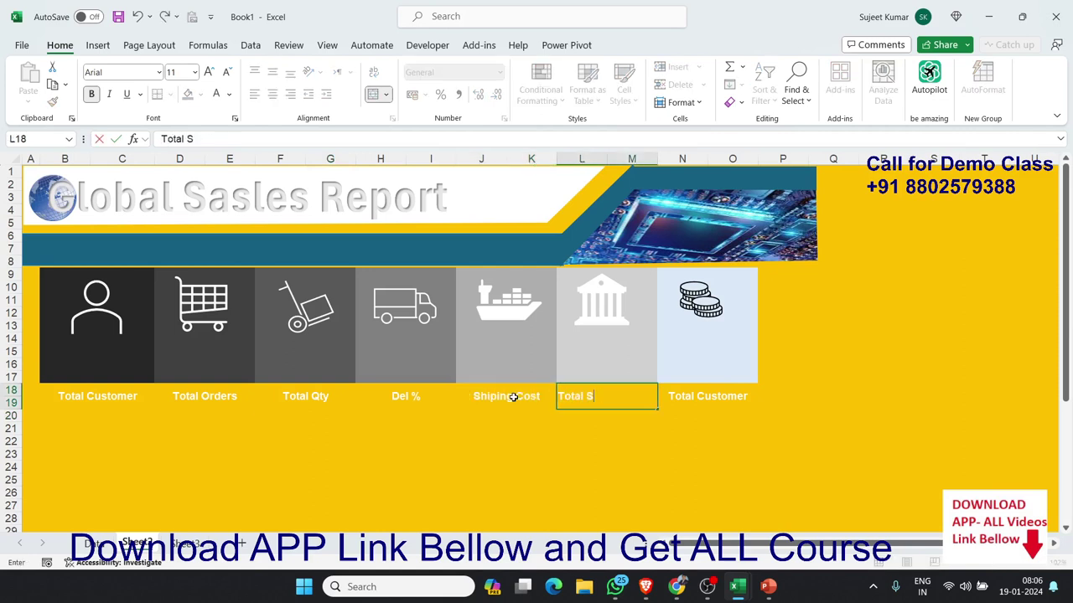
pyautogui.write('ales')
pyautogui.press('Tab')
pyautogui.write('To')
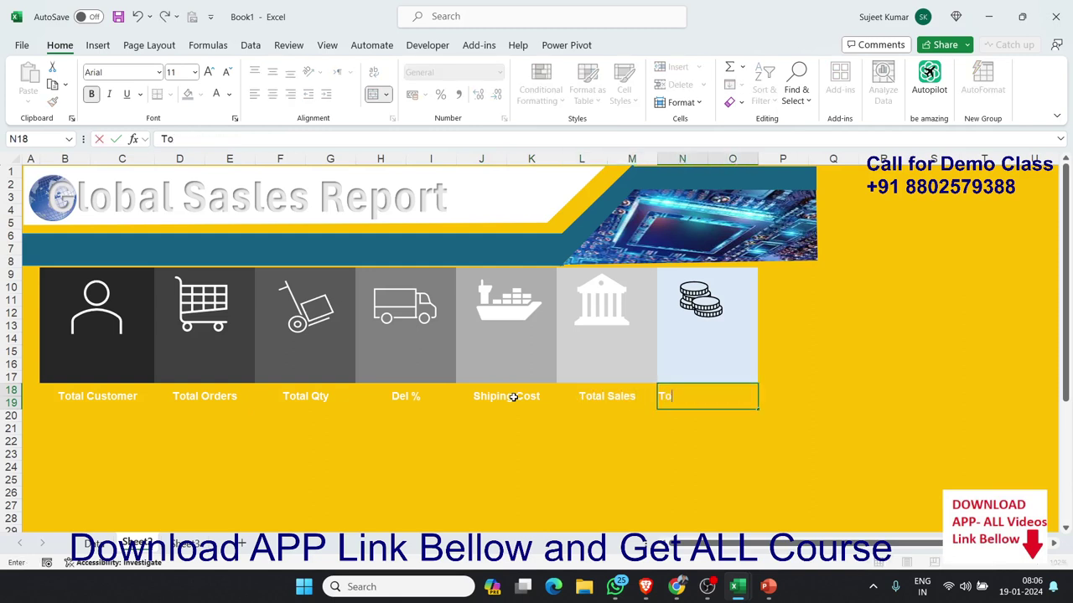
pyautogui.write('tal Pro')
pyautogui.write('fit')
pyautogui.click(481, 415)
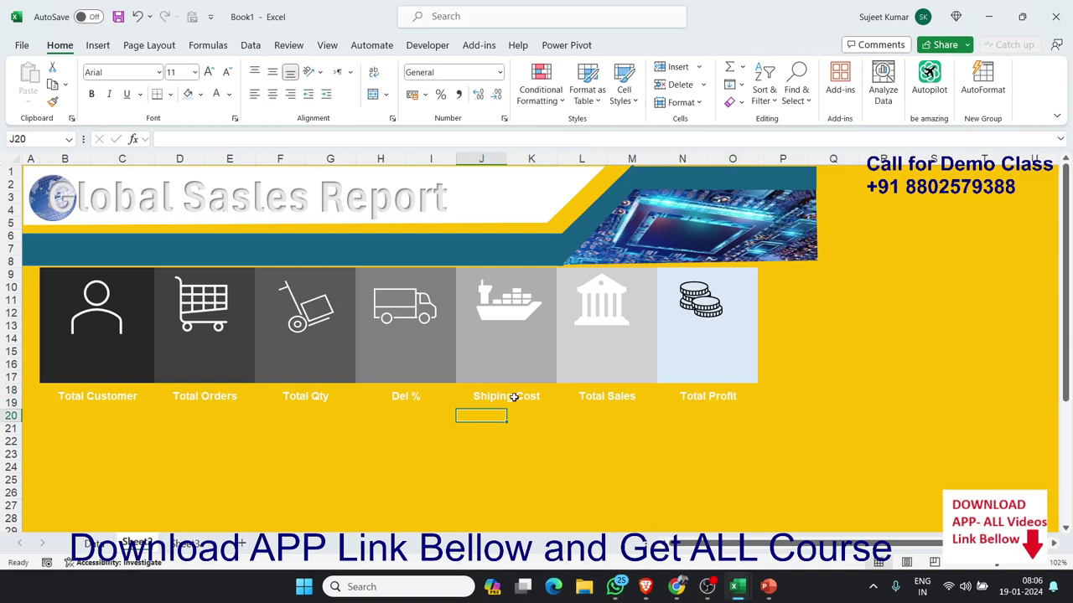
# - Draw a 0.79 cm by 26.46 cm rectangle across row 18, columns B to O, beneath the tiles
pyautogui.click(104, 48)
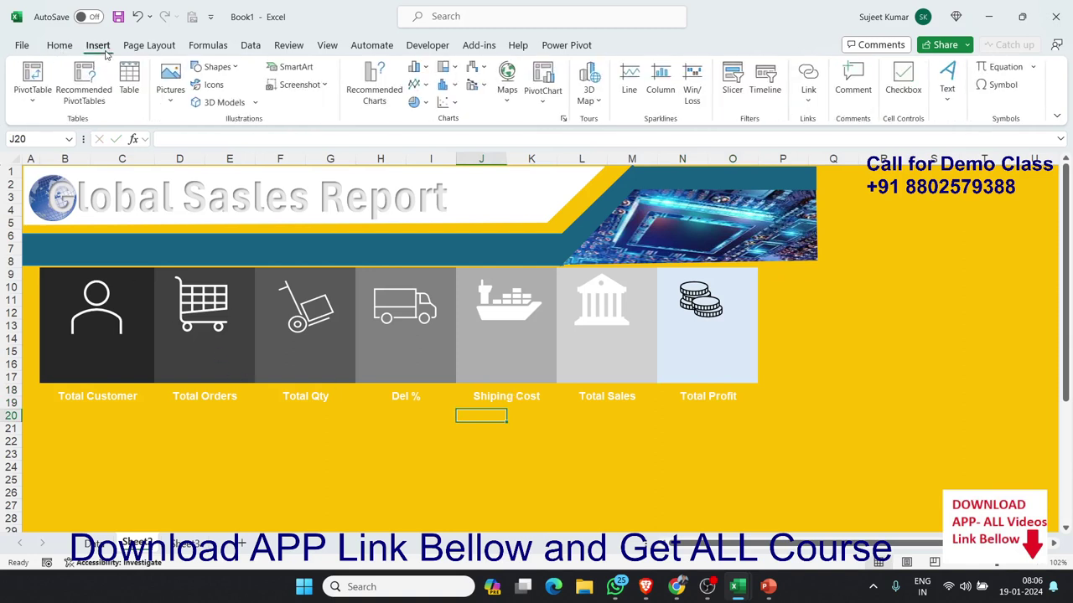
pyautogui.click(171, 96)
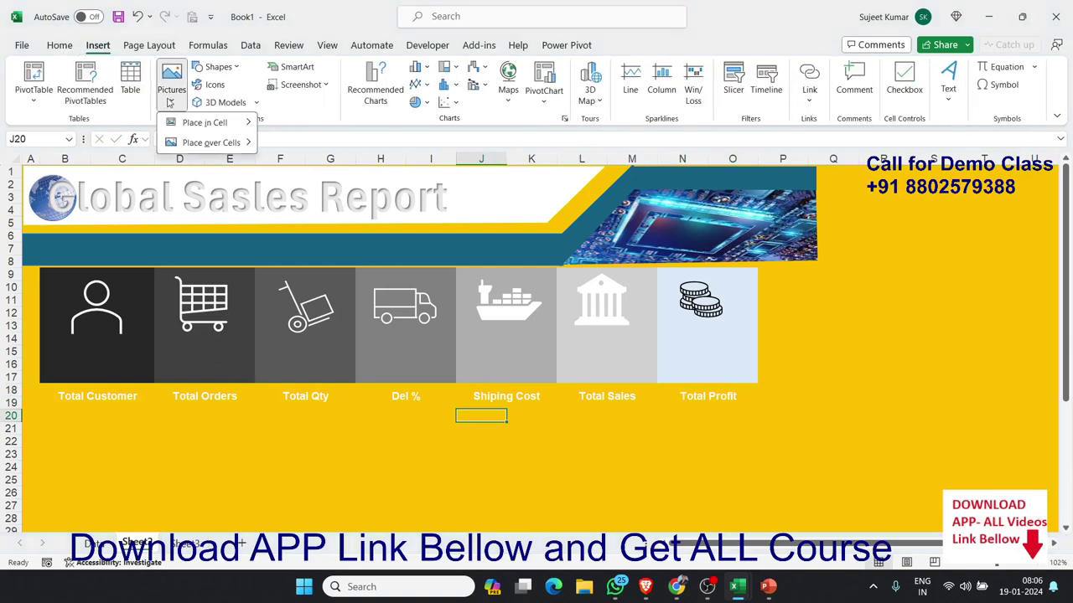
pyautogui.click(171, 97)
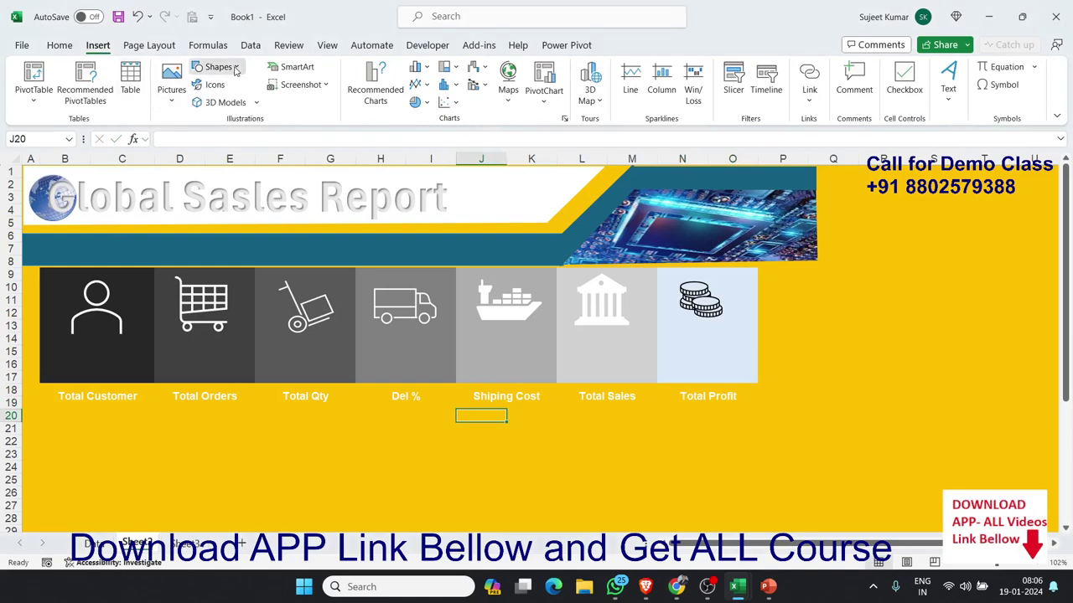
pyautogui.click(220, 67)
pyautogui.click(237, 104)
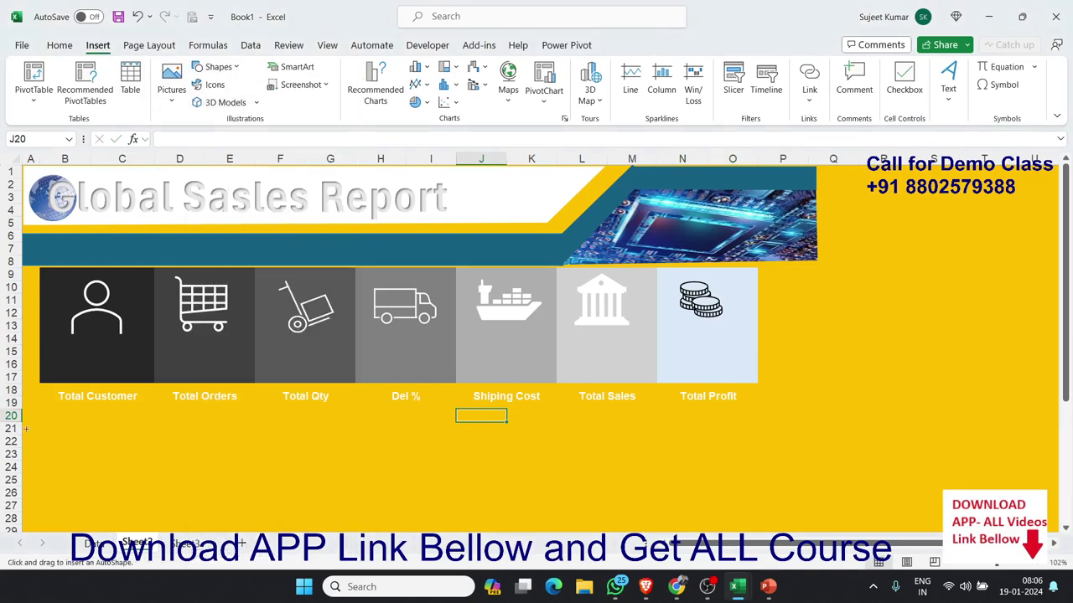
pyautogui.moveTo(43, 385); pyautogui.dragTo(755, 408)
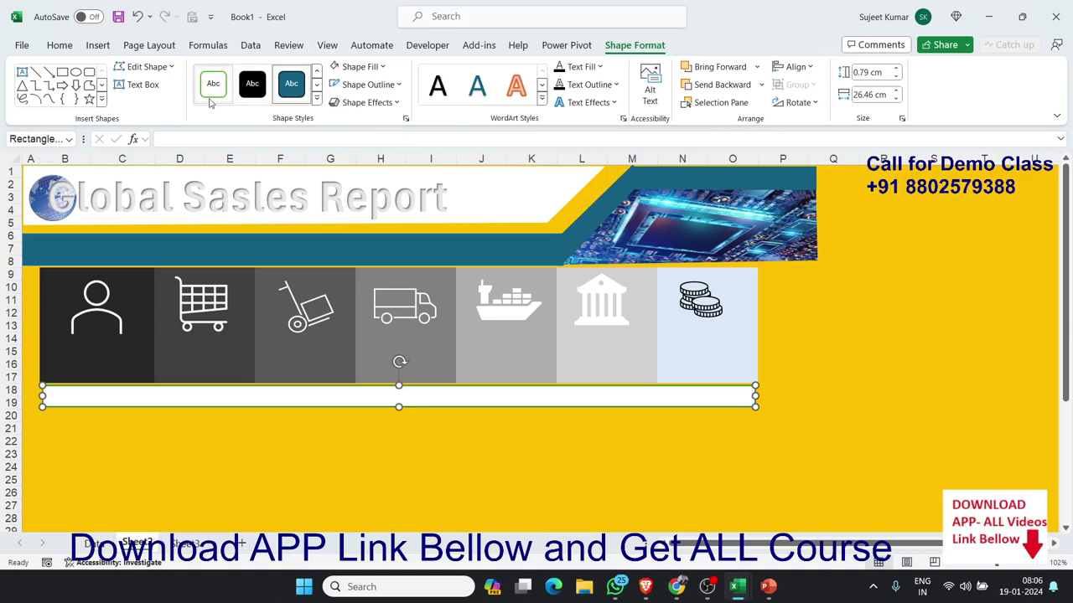
pyautogui.click(382, 67)
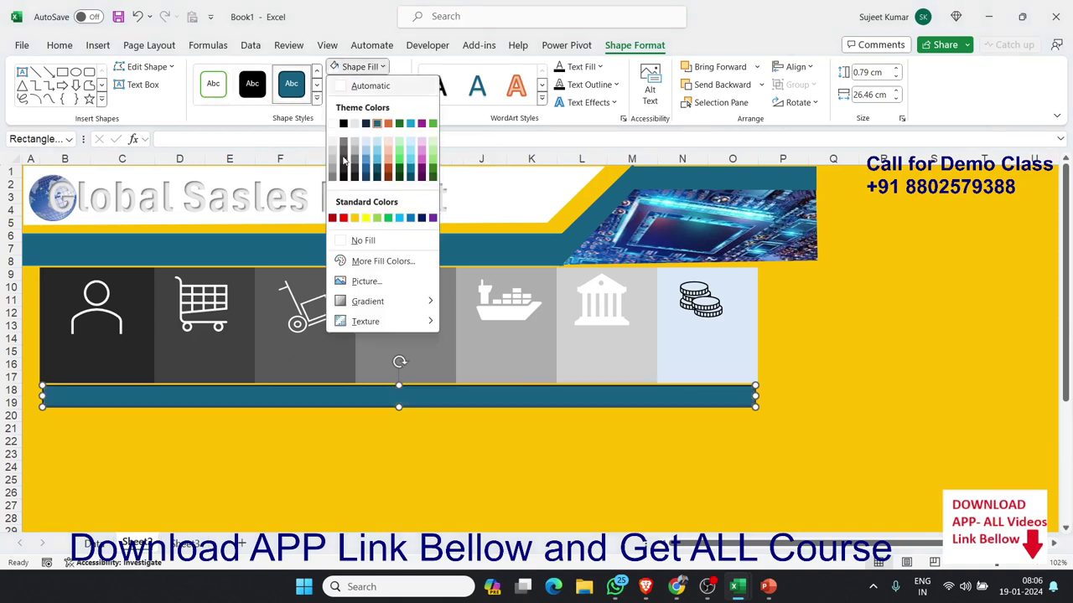
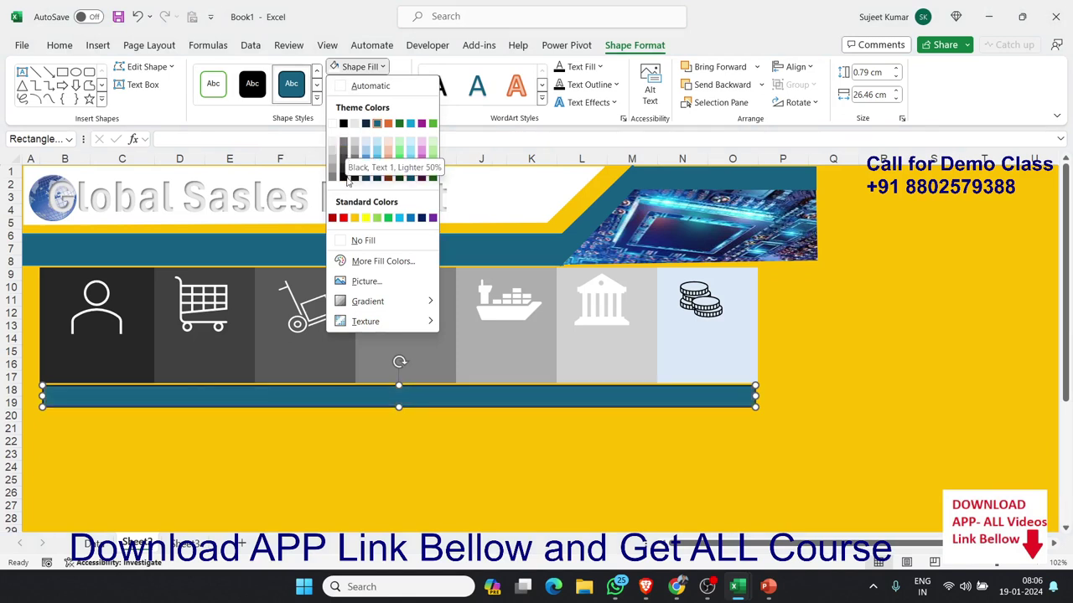
# - Fill the label strip black and raise its fill transparency to about 59%
pyautogui.click(342, 123)
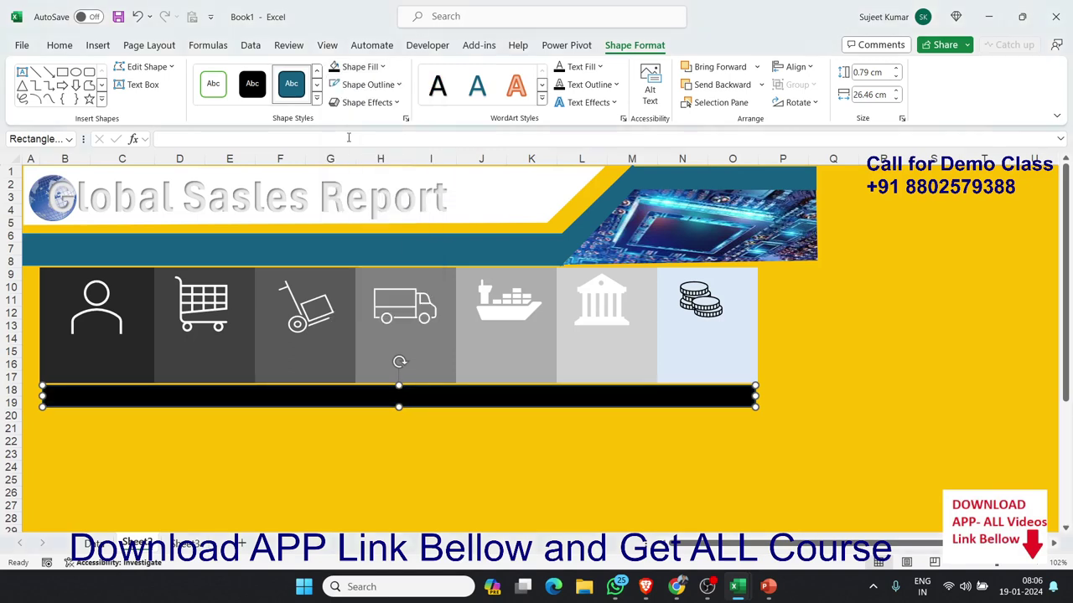
pyautogui.rightClick(510, 397)
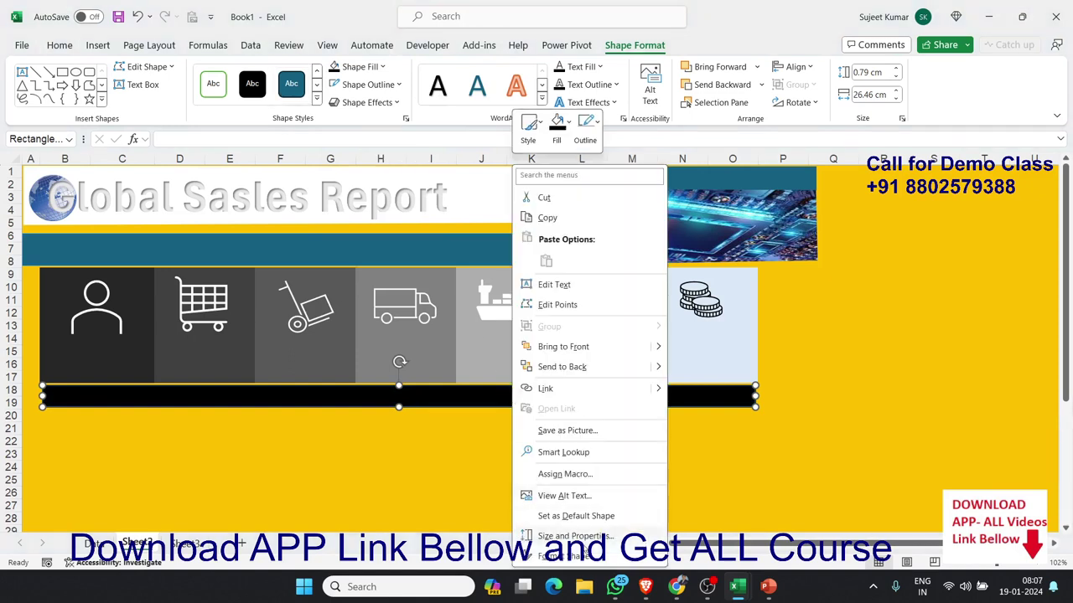
pyautogui.click(582, 555)
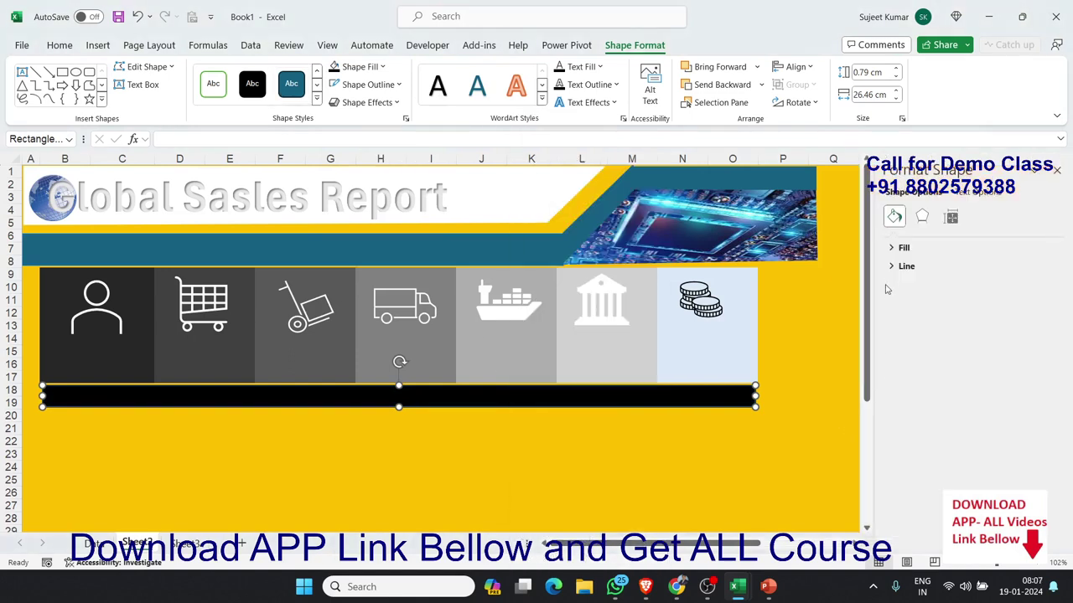
pyautogui.click(901, 248)
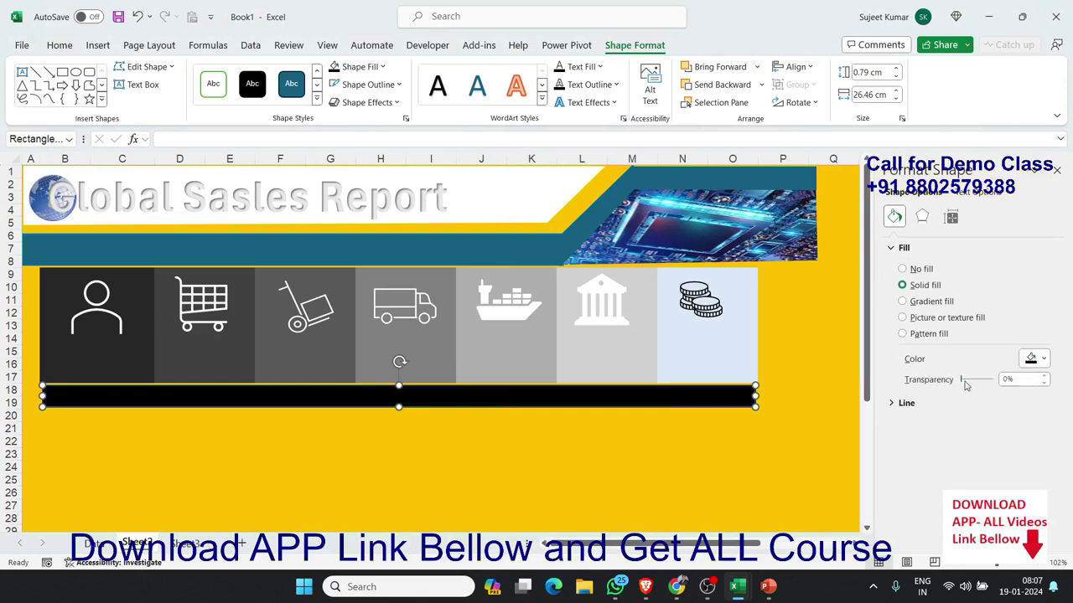
pyautogui.moveTo(962, 382); pyautogui.dragTo(968, 381)
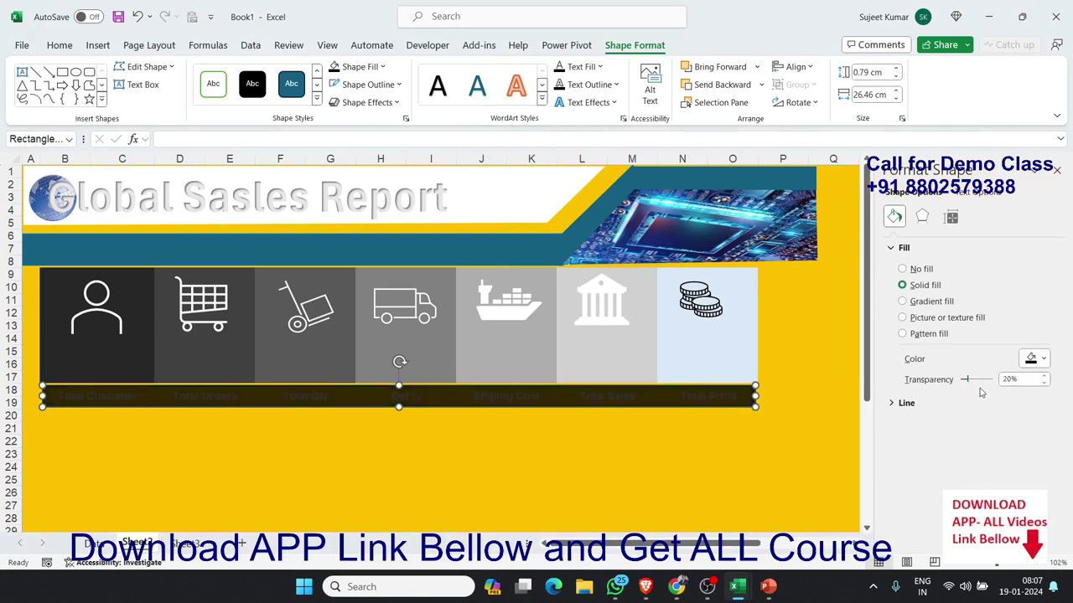
pyautogui.moveTo(968, 381); pyautogui.dragTo(982, 386)
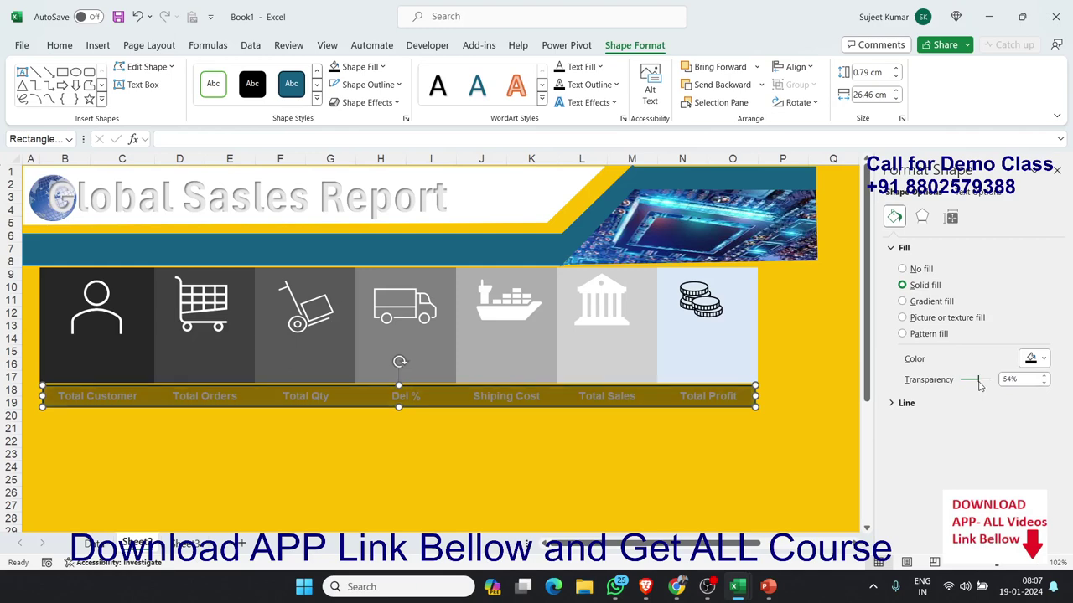
pyautogui.click(674, 429)
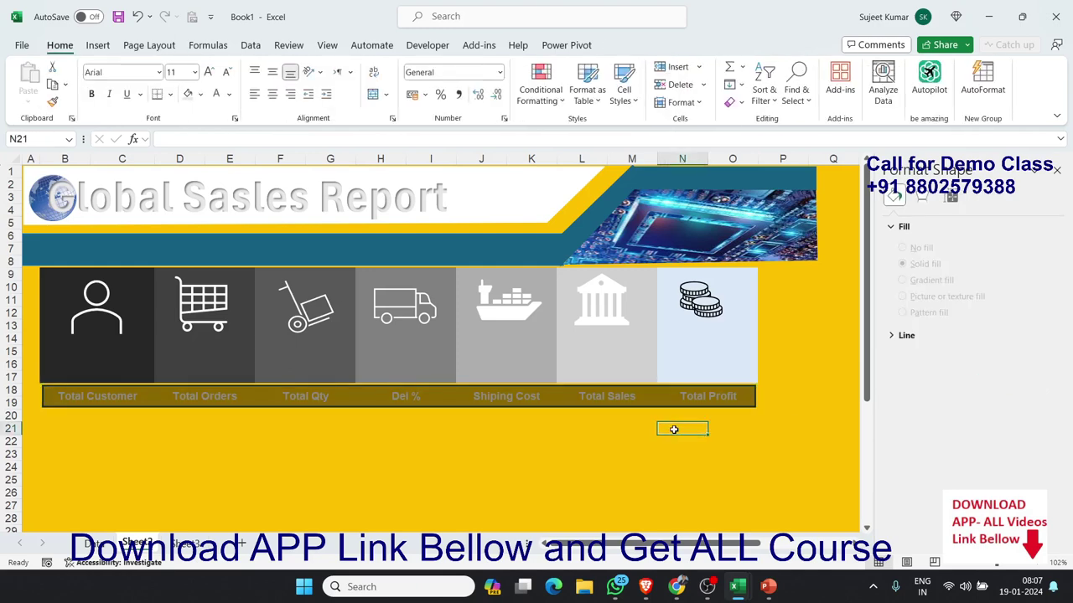
pyautogui.click(670, 401)
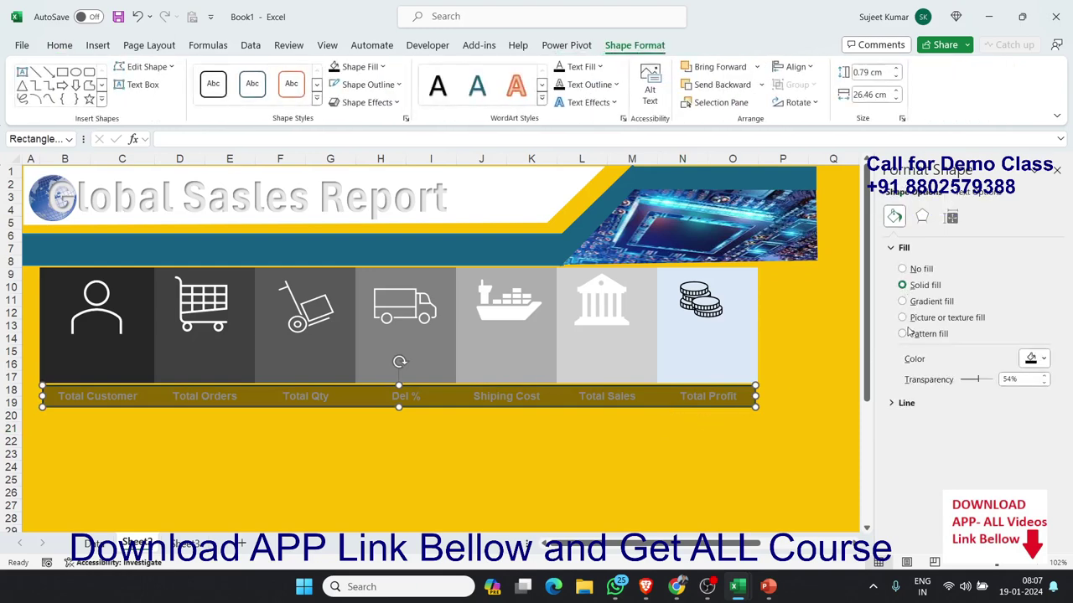
# - Set the label strip's outline to No line and review the result
pyautogui.click(897, 403)
pyautogui.click(902, 424)
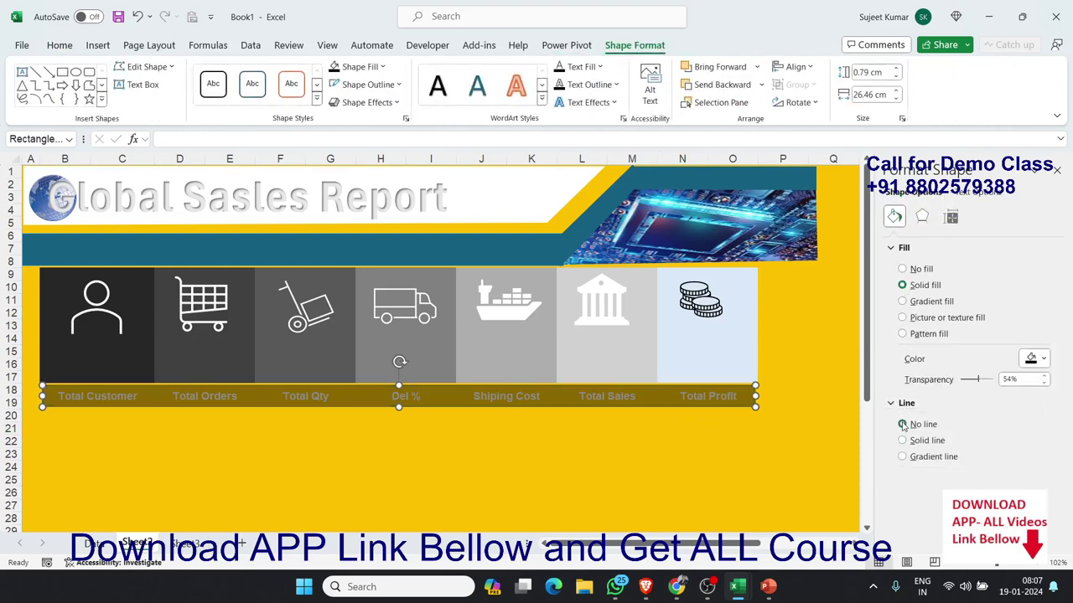
pyautogui.click(718, 434)
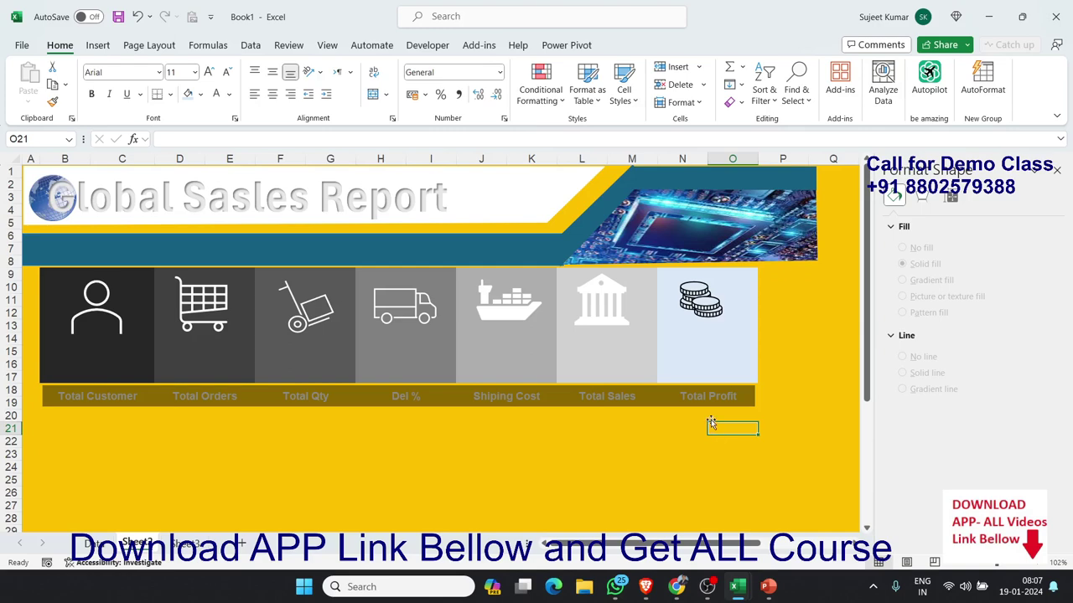
pyautogui.click(701, 404)
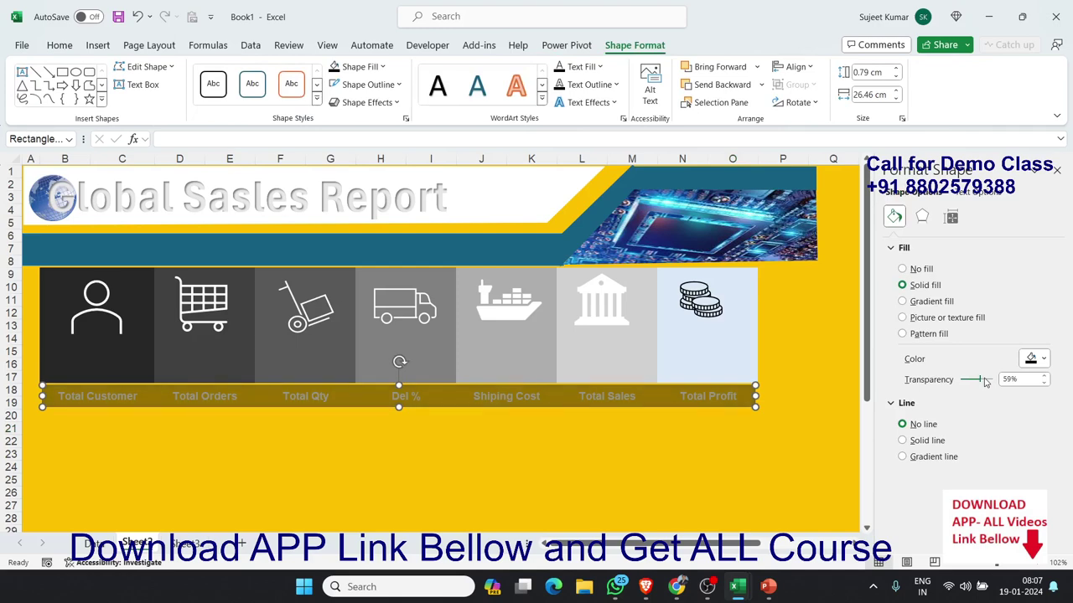
pyautogui.click(660, 467)
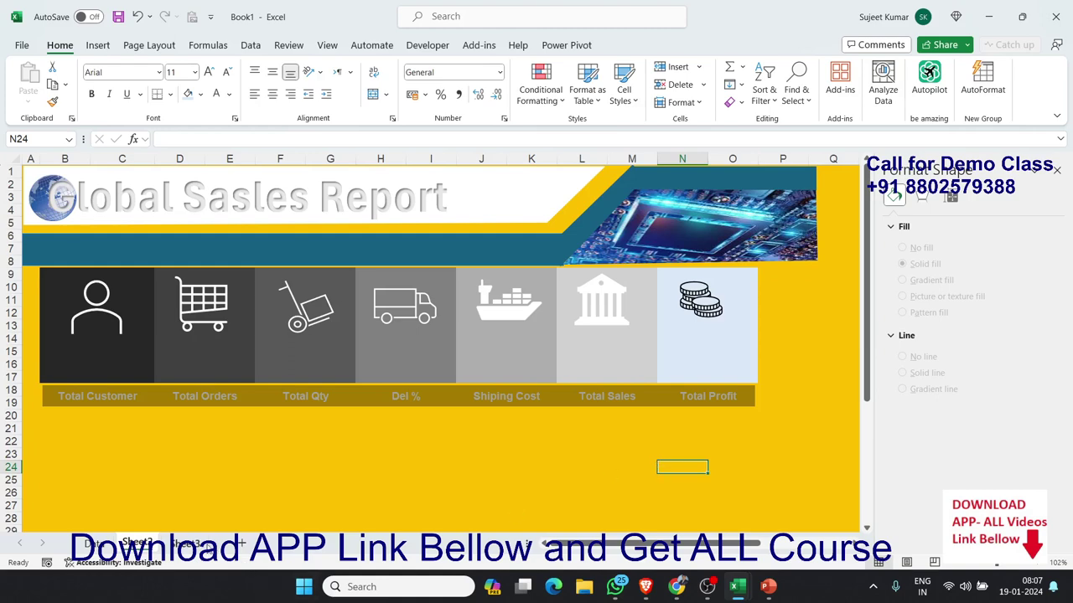
# - Fill the cell band from B20 across to column P with dark blue as a banner
pyautogui.click(189, 544)
pyautogui.scroll(-3, 281, 477)
pyautogui.click(52, 425)
pyautogui.click(57, 416)
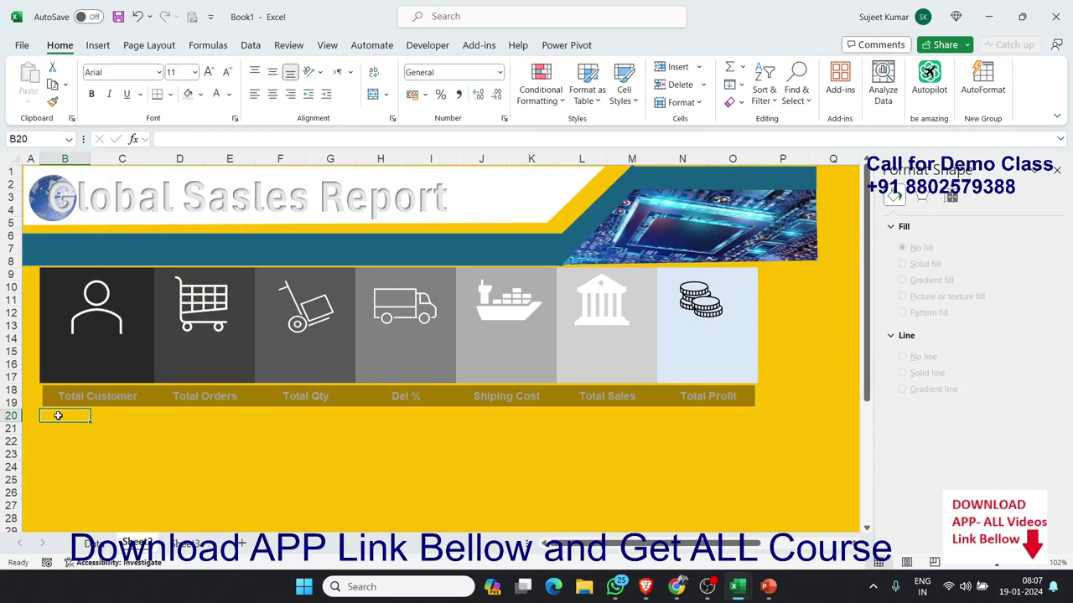
pyautogui.moveTo(58, 416)
pyautogui.mouseDown()
pyautogui.moveTo(675, 419)
pyautogui.moveTo(625, 419)
pyautogui.mouseUp()
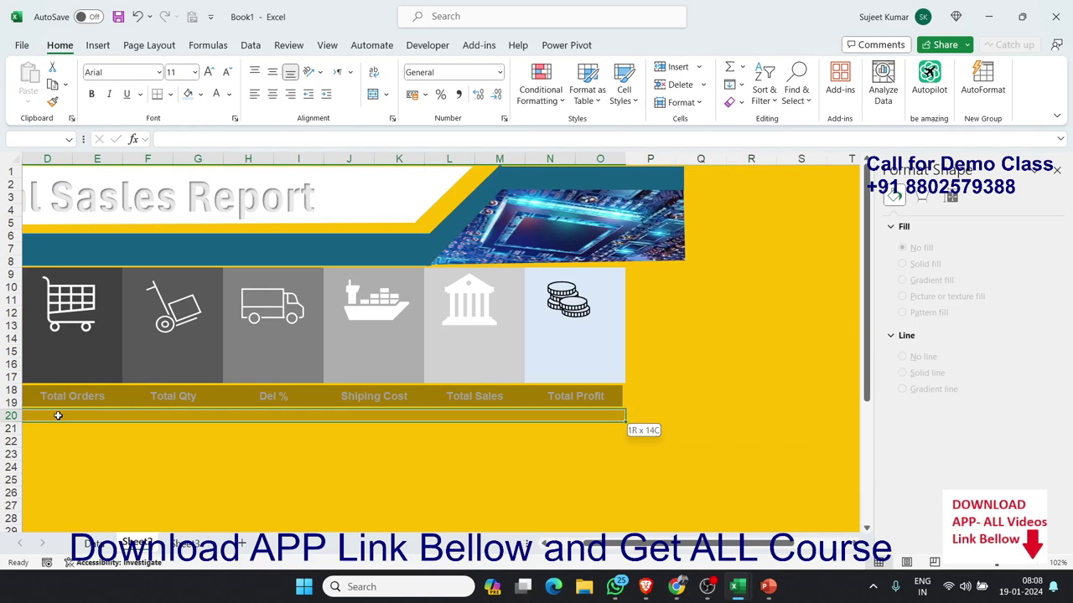
pyautogui.moveTo(625, 419)
pyautogui.mouseDown()
pyautogui.moveTo(675, 432)
pyautogui.moveTo(676, 445)
pyautogui.mouseUp()
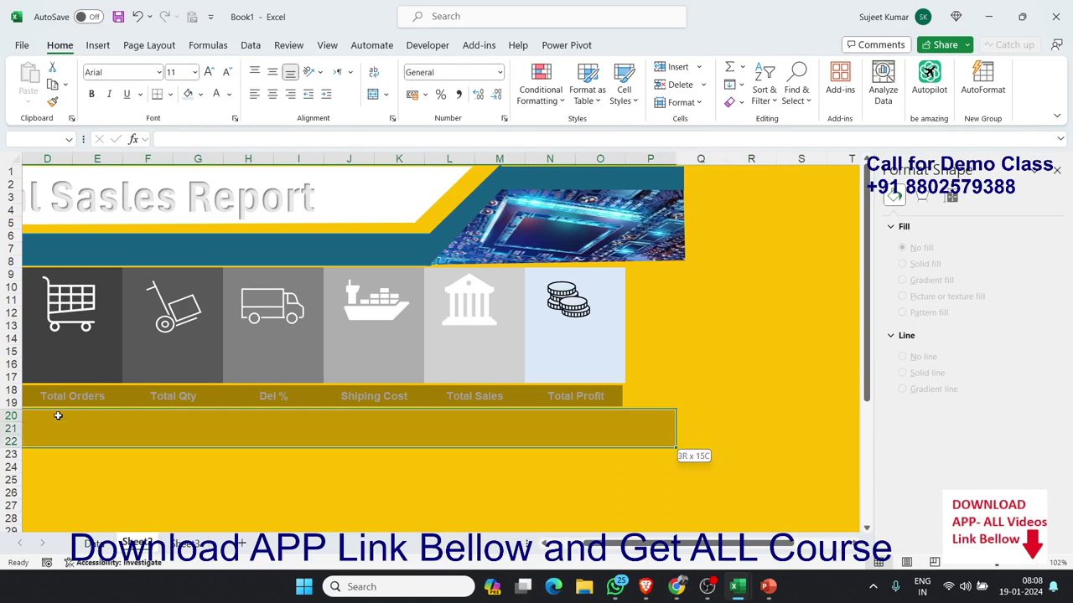
pyautogui.click(200, 94)
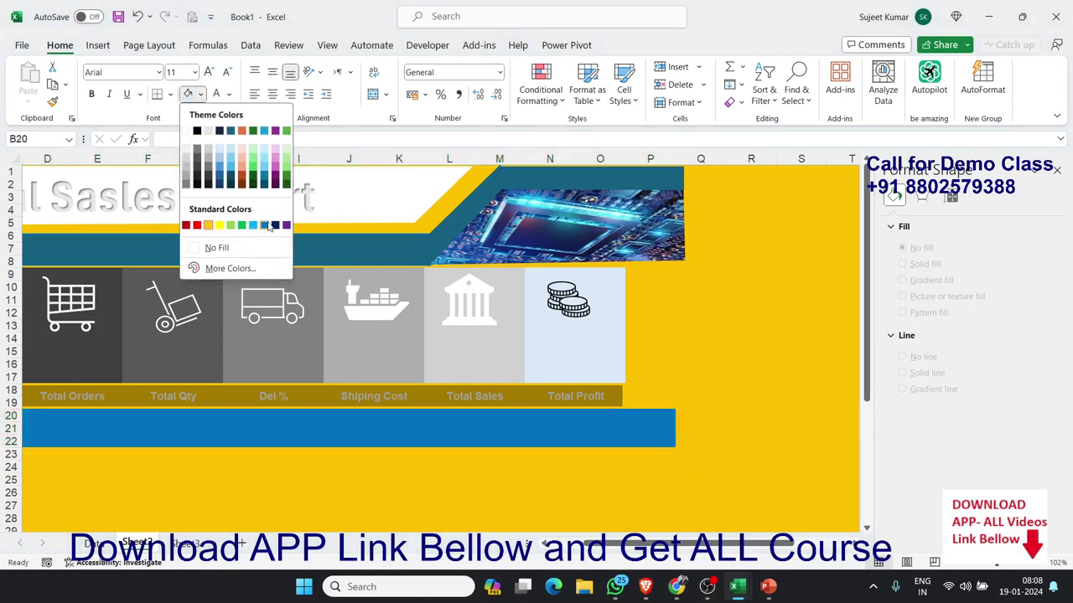
pyautogui.click(275, 226)
pyautogui.hscroll(-3, 275, 222)
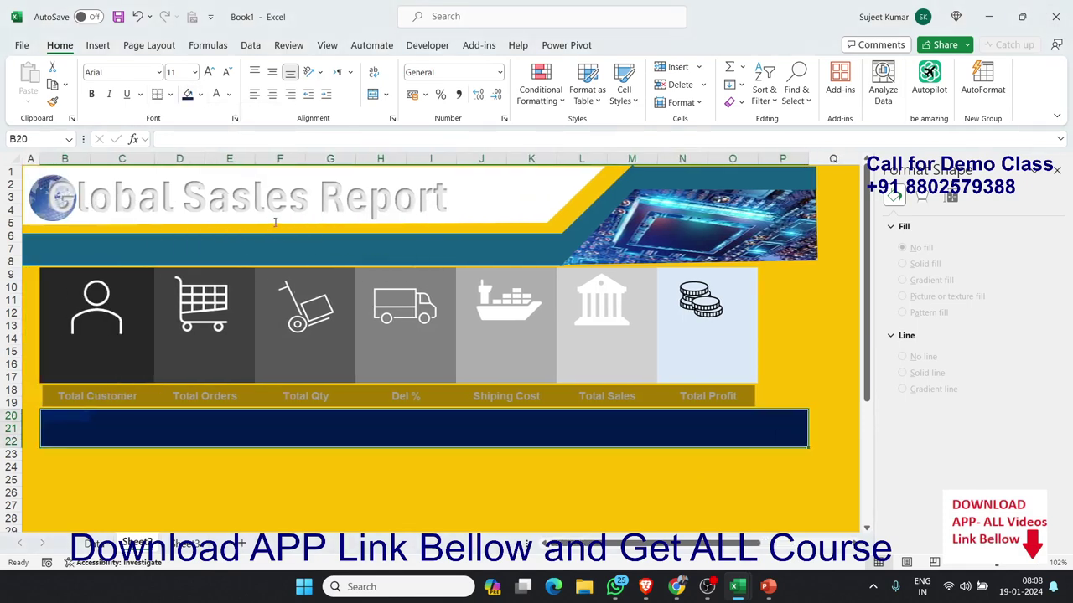
pyautogui.click(266, 248)
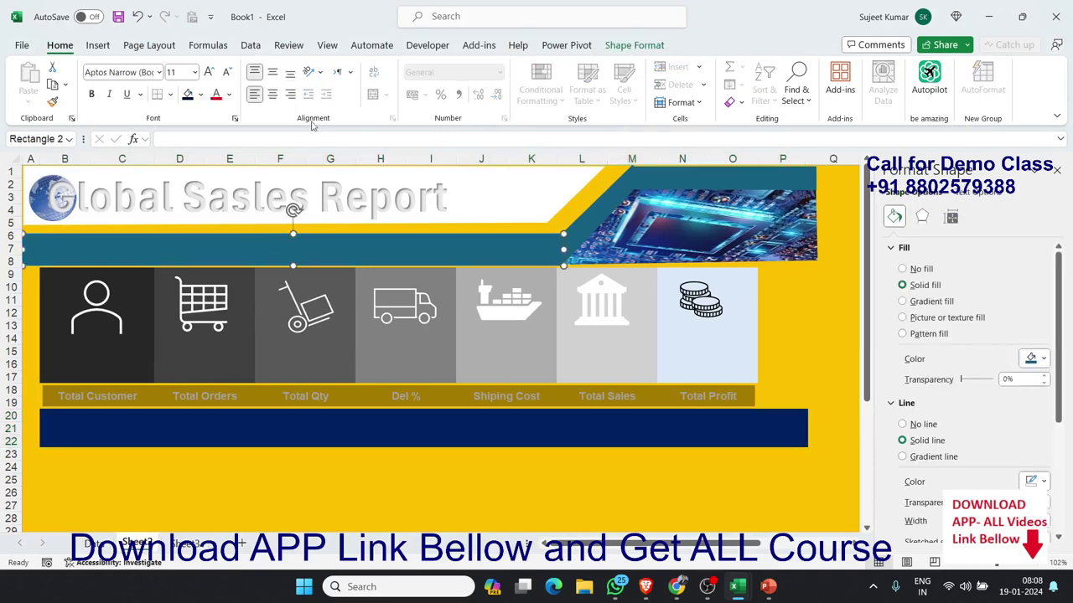
# - Recolour the diagonal header band and the shape beside the chip image to Dark Blue
pyautogui.click(589, 233)
pyautogui.keyDown('ctrl'); pyautogui.click(677, 183); pyautogui.keyUp('ctrl')
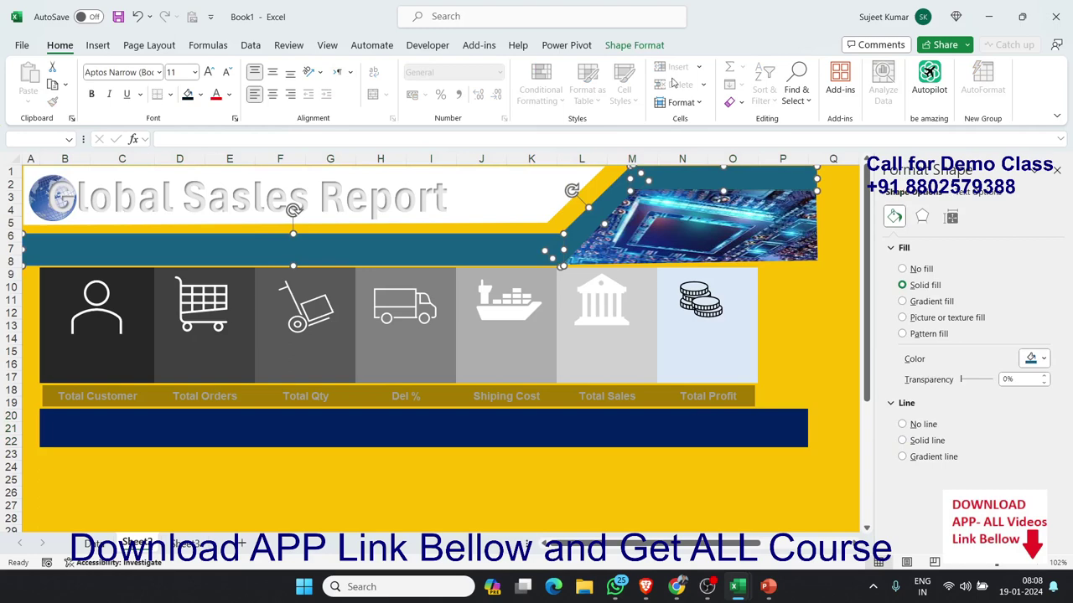
pyautogui.click(635, 45)
pyautogui.click(380, 67)
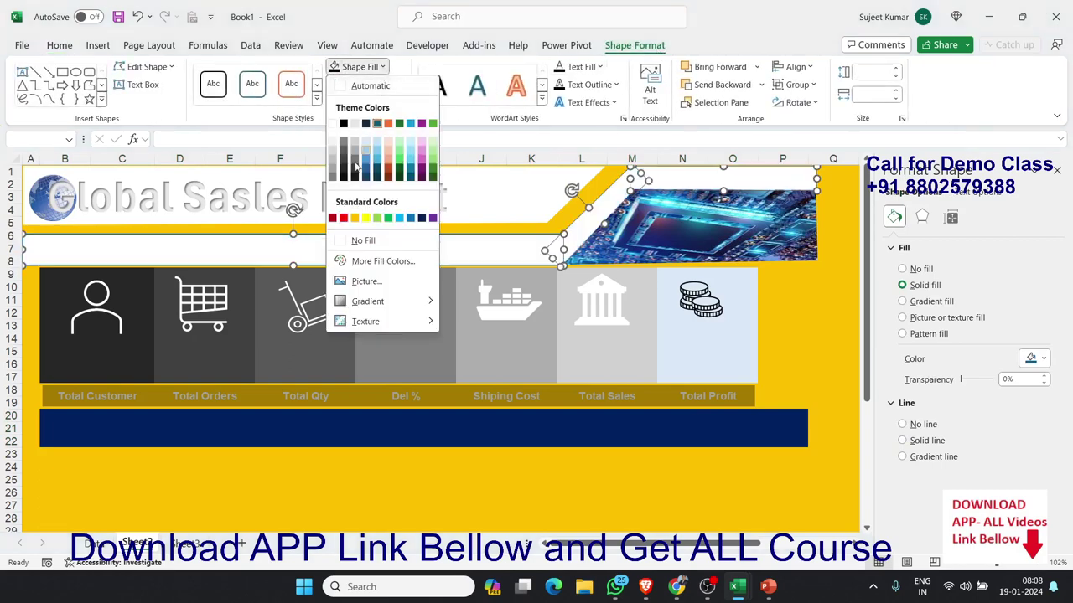
pyautogui.click(420, 219)
pyautogui.click(445, 428)
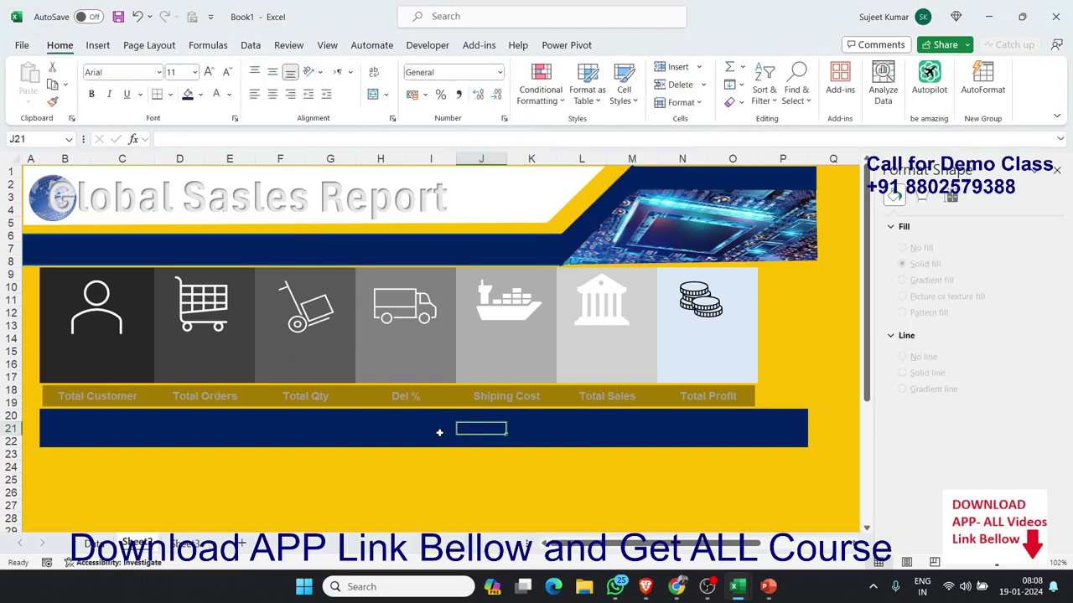
# - Select the cell block below the navy banner, then the circuit-board picture
pyautogui.scroll(-1, 347, 425)
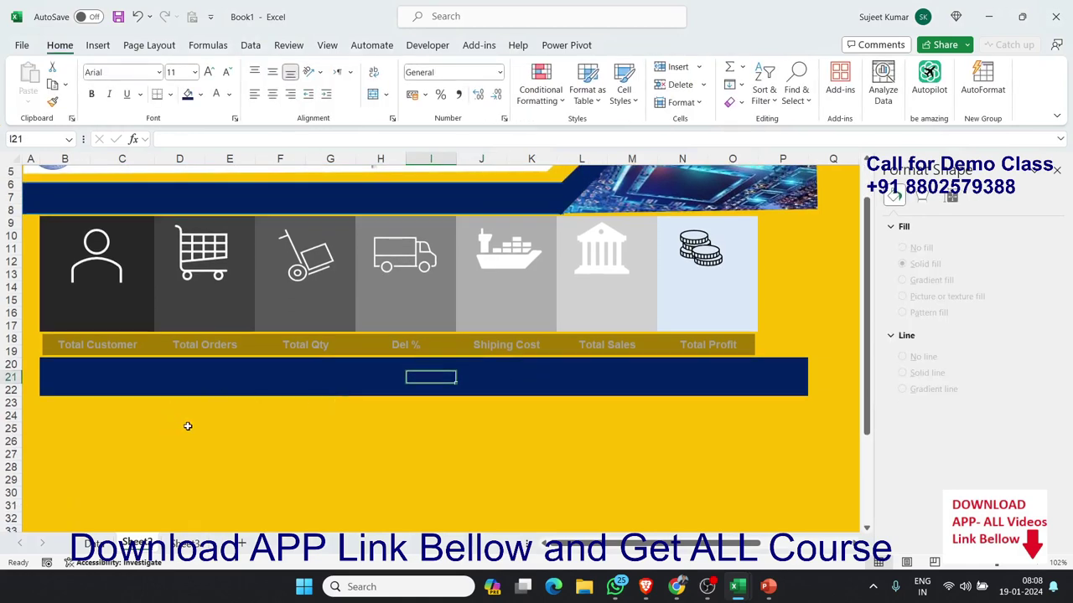
pyautogui.click(63, 412)
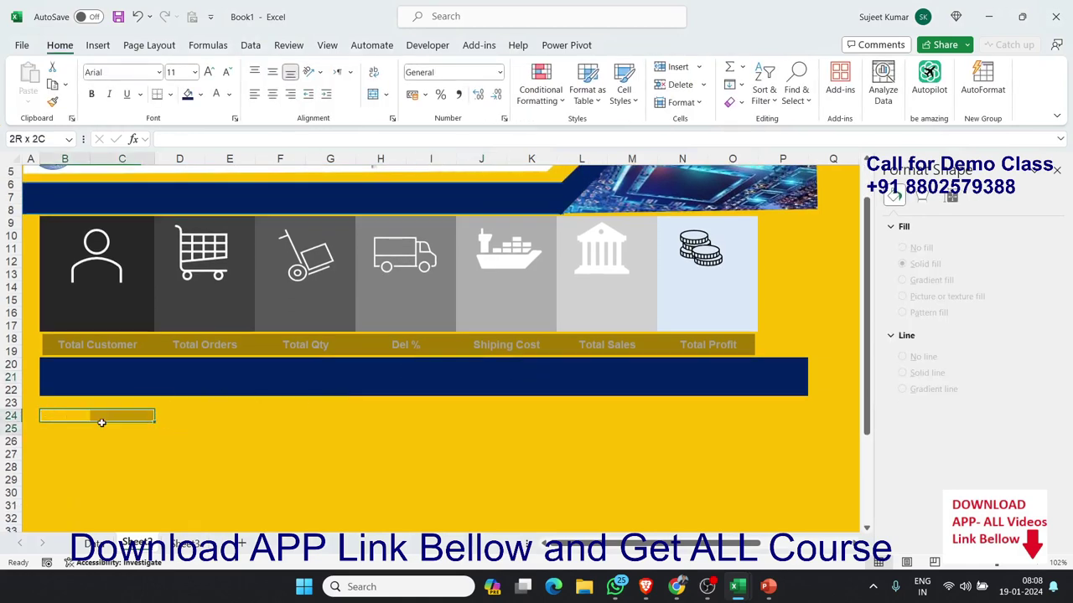
pyautogui.moveTo(53, 414); pyautogui.dragTo(204, 433)
pyautogui.scroll(1, 204, 435)
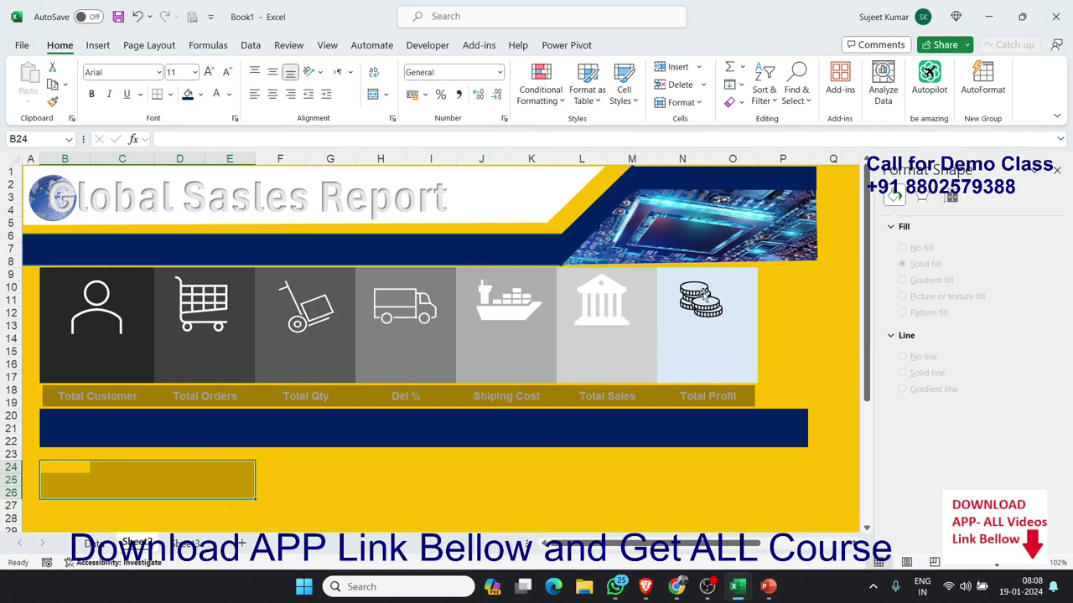
pyautogui.click(727, 259)
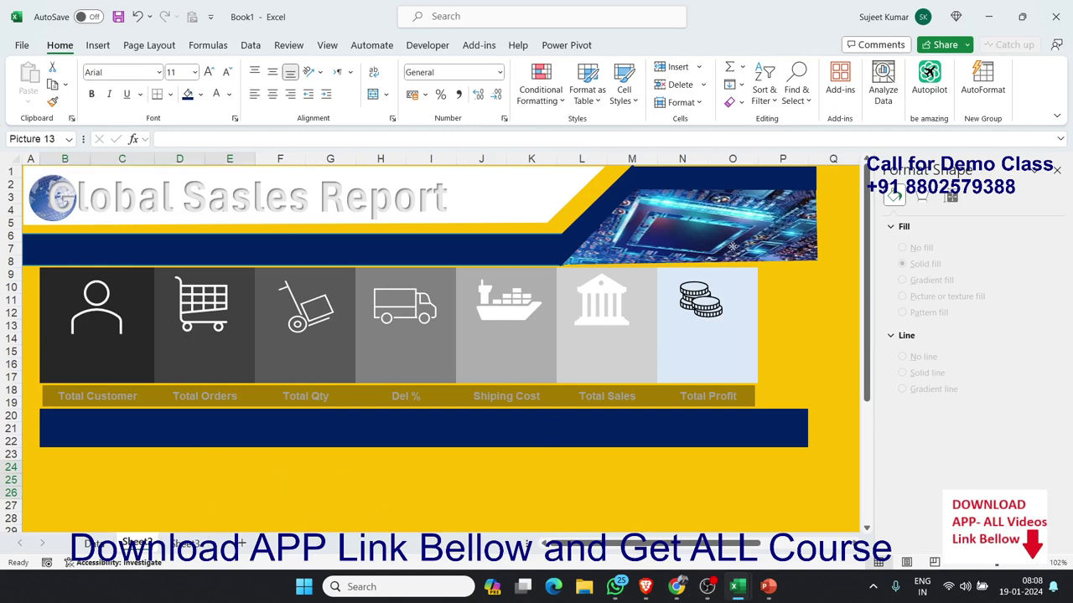
# - Narrow the circuit-board picture and resize the top-right navy rectangle
pyautogui.keyDown('shift'); pyautogui.click(754, 180); pyautogui.keyUp('shift')
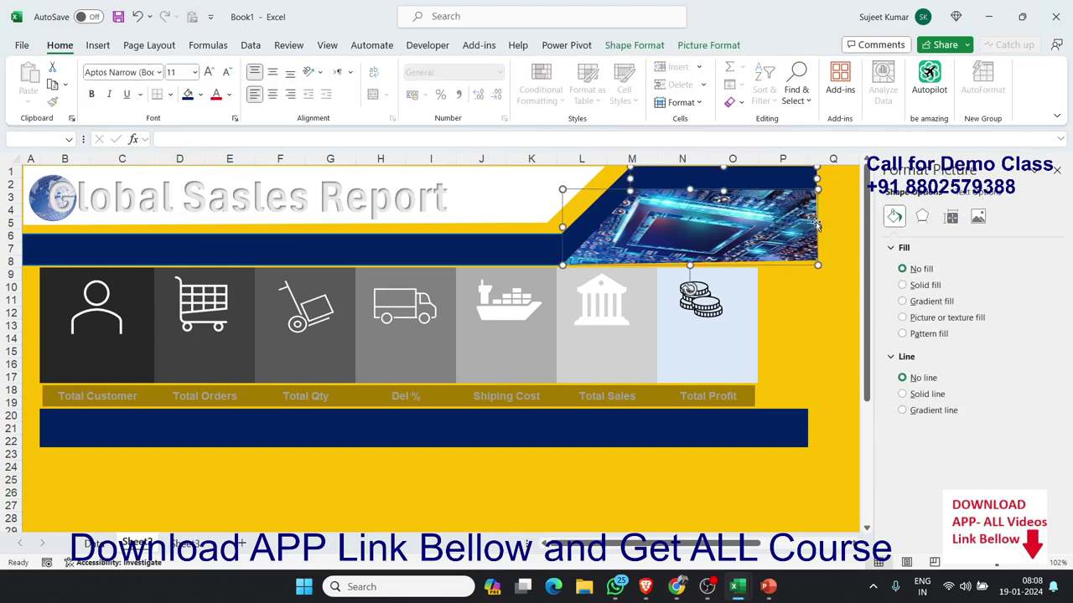
pyautogui.moveTo(815, 225); pyautogui.dragTo(786, 222)
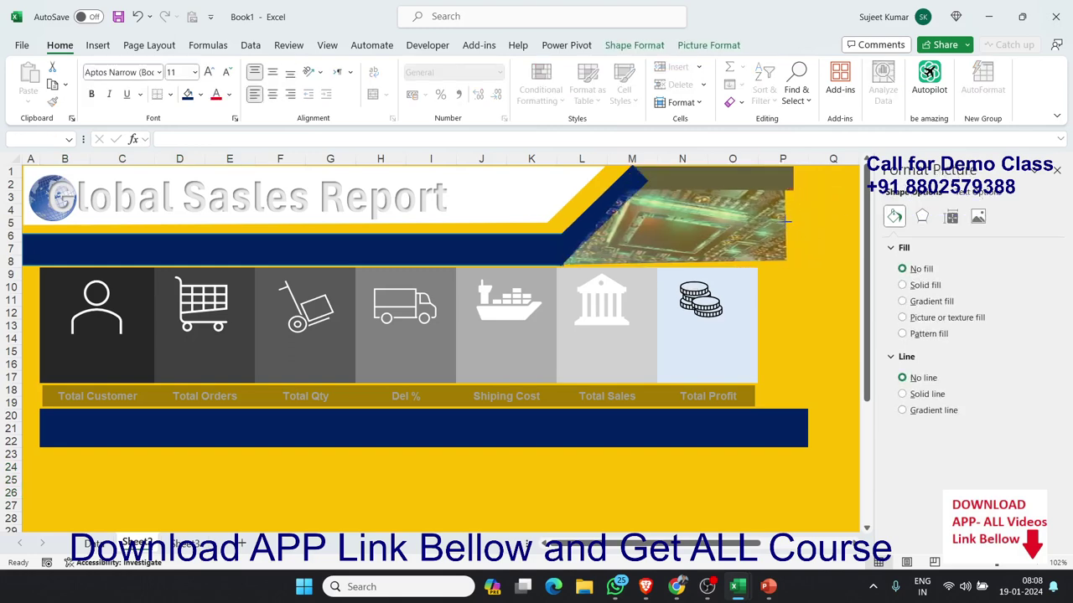
pyautogui.click(803, 211)
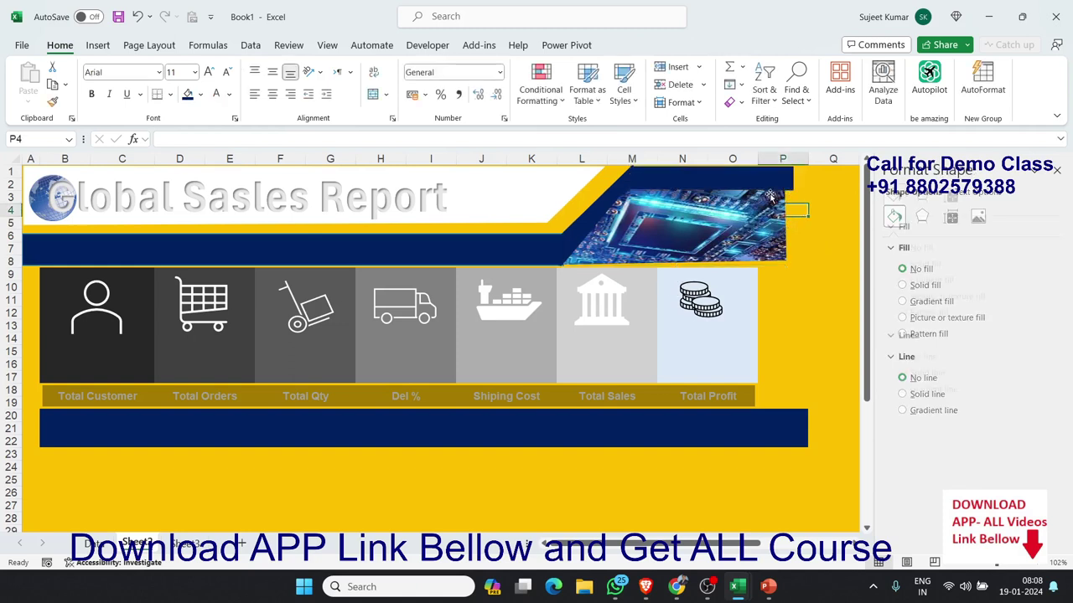
pyautogui.click(786, 190)
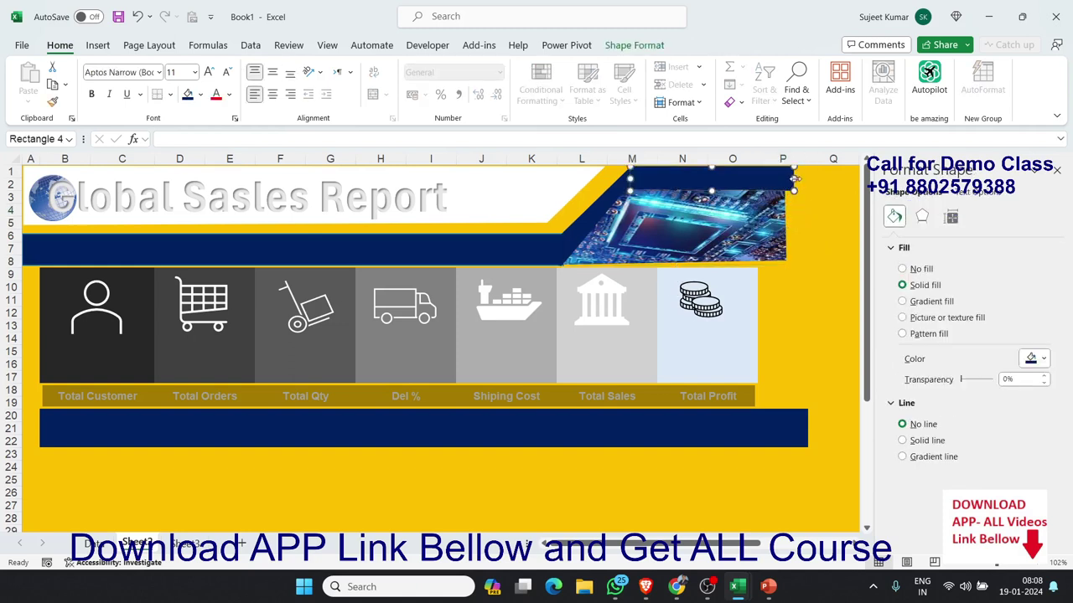
pyautogui.moveTo(786, 190); pyautogui.dragTo(788, 177)
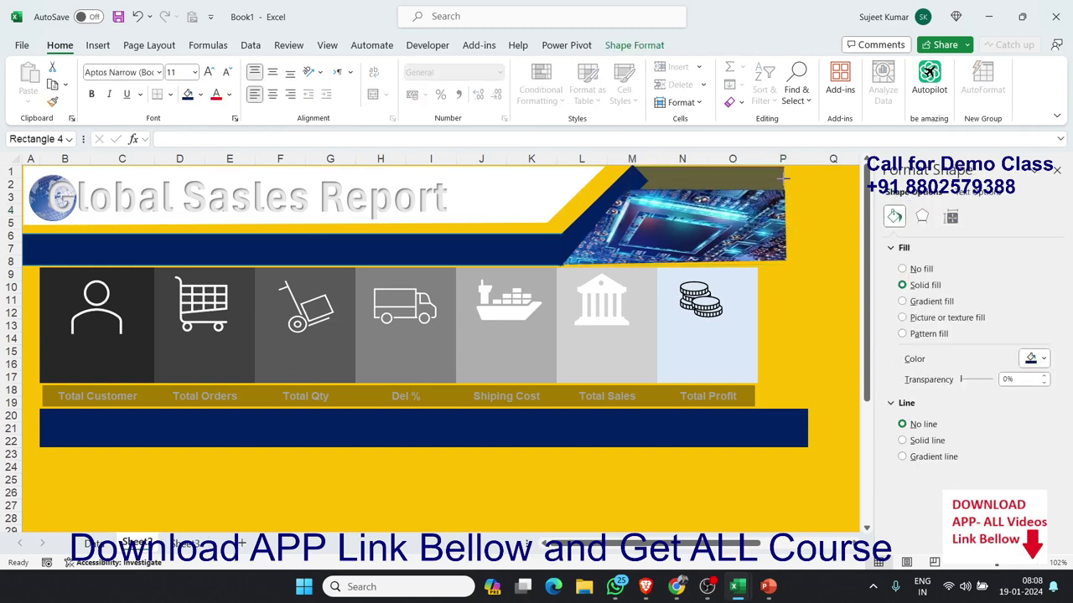
pyautogui.moveTo(786, 177); pyautogui.dragTo(786, 174)
pyautogui.click(784, 427)
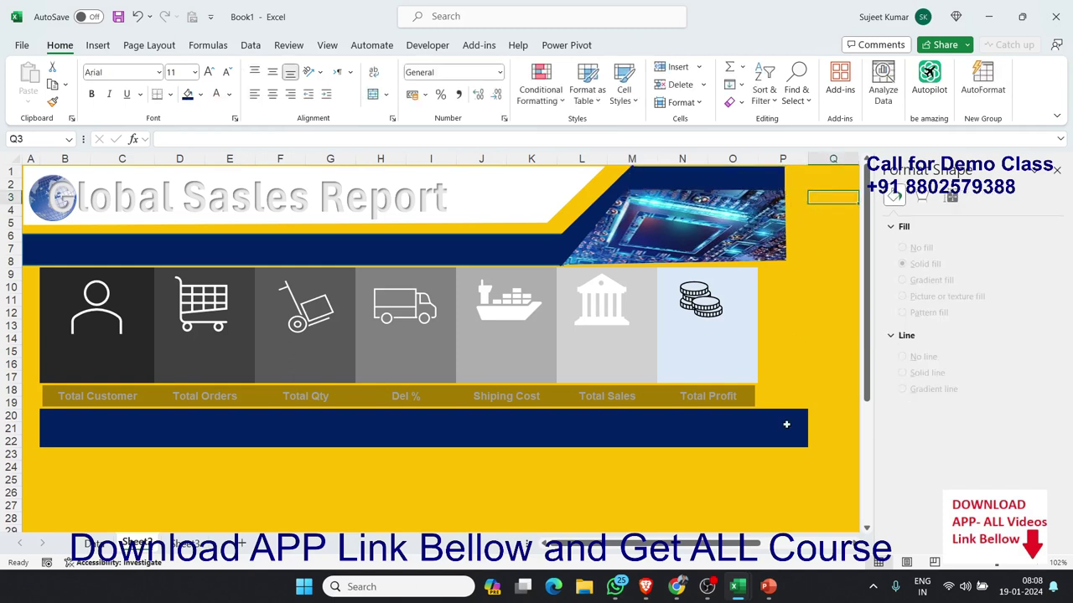
# - Narrow column P to a width of 4.90 so the navy bar ends sooner
pyautogui.click(796, 370)
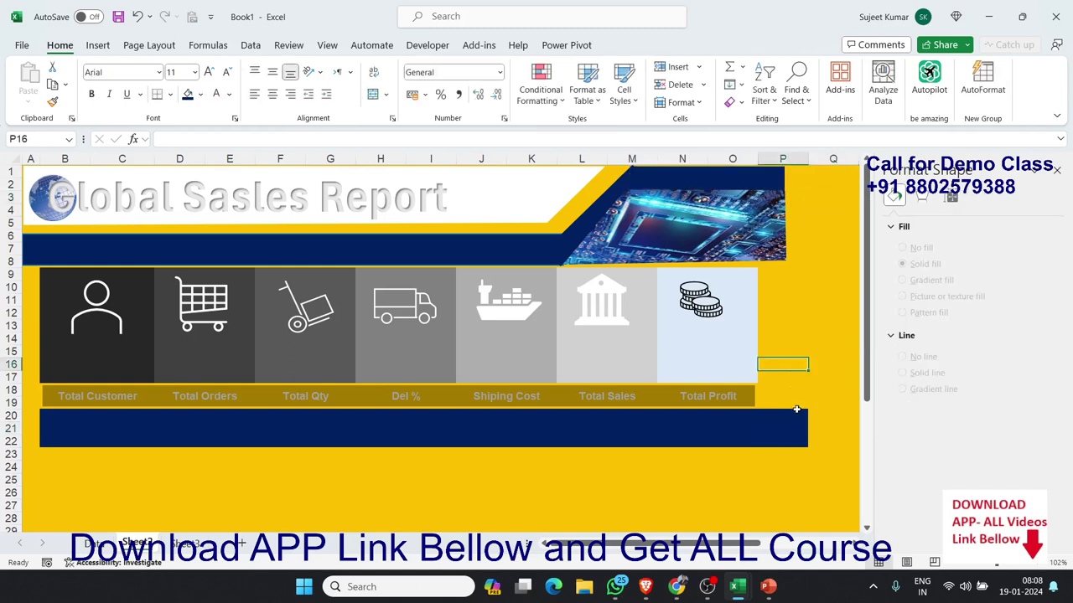
pyautogui.click(797, 414)
pyautogui.moveTo(803, 160); pyautogui.dragTo(788, 158)
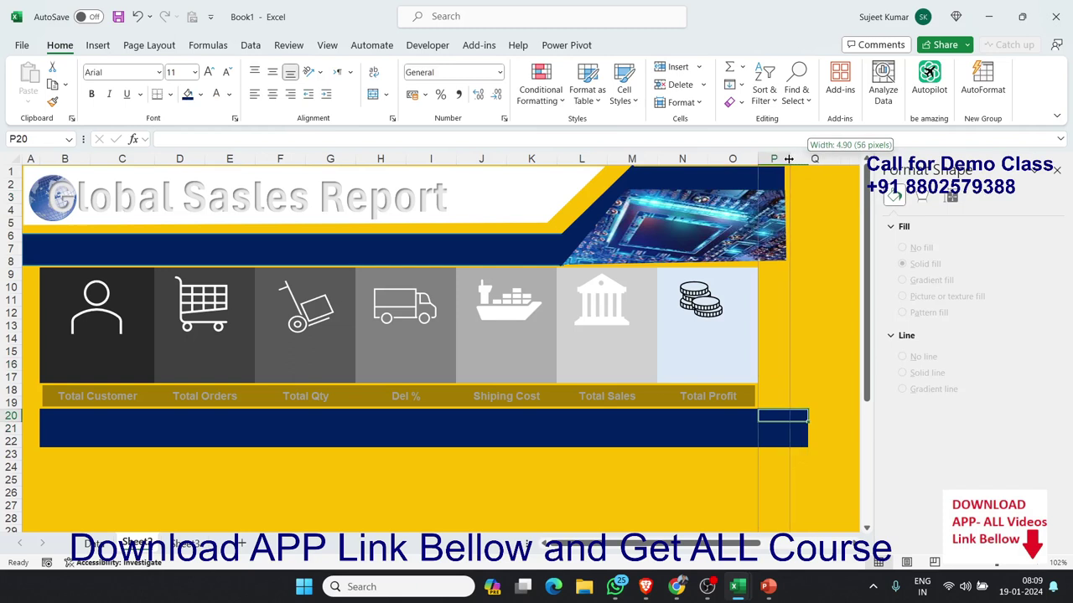
pyautogui.moveTo(788, 158); pyautogui.dragTo(786, 158)
pyautogui.click(805, 298)
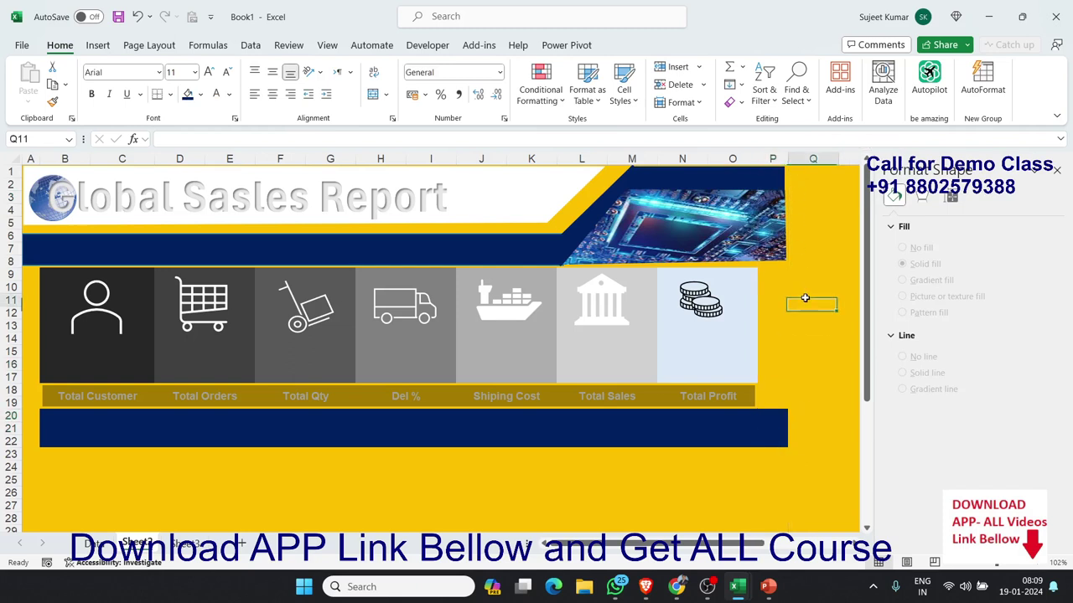
# - Move the title box's left edge right so 'Global Sasles Report' clears the globe
pyautogui.click(113, 201)
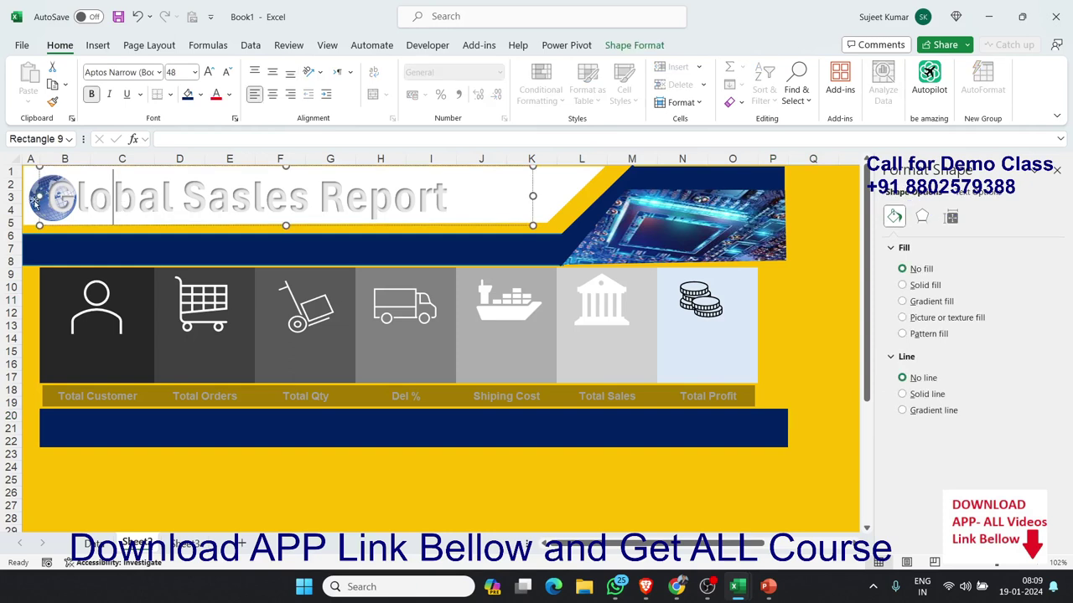
pyautogui.moveTo(39, 196); pyautogui.dragTo(77, 198)
pyautogui.click(85, 366)
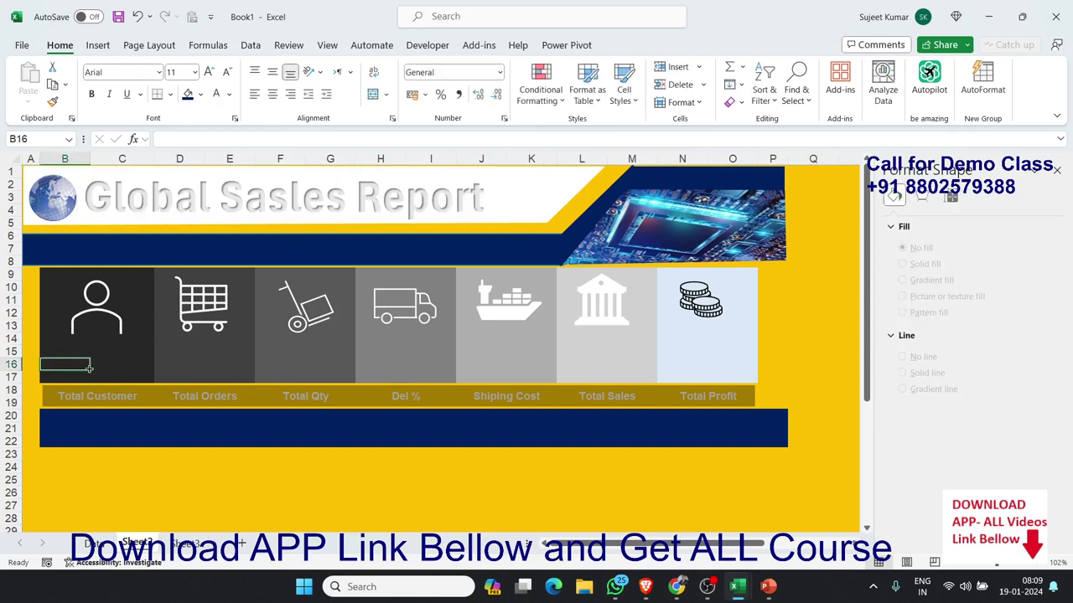
pyautogui.scroll(-1, 83, 394)
pyautogui.scroll(1, 59, 399)
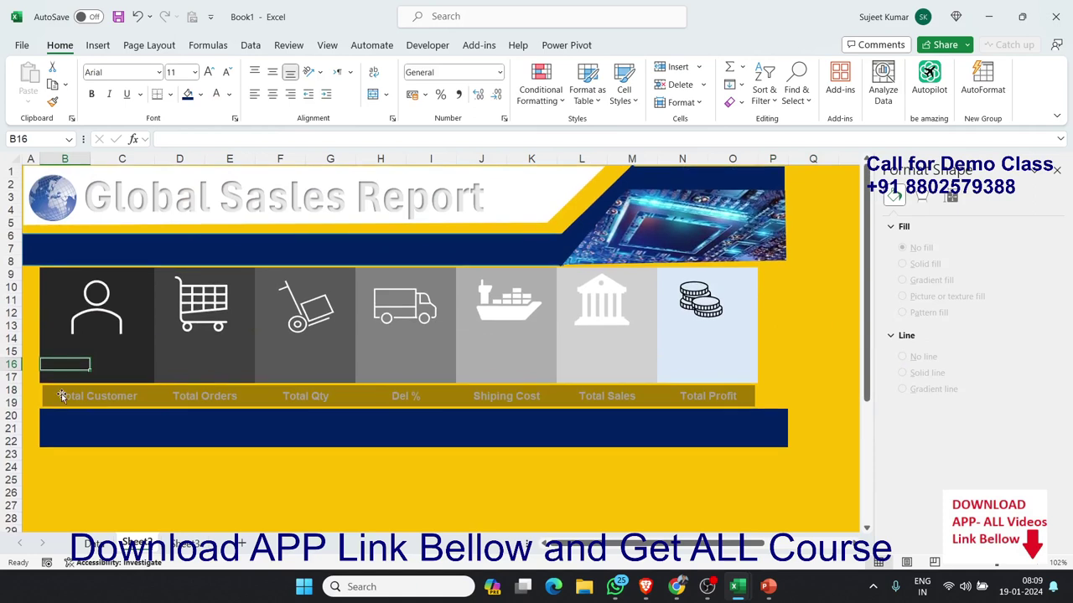